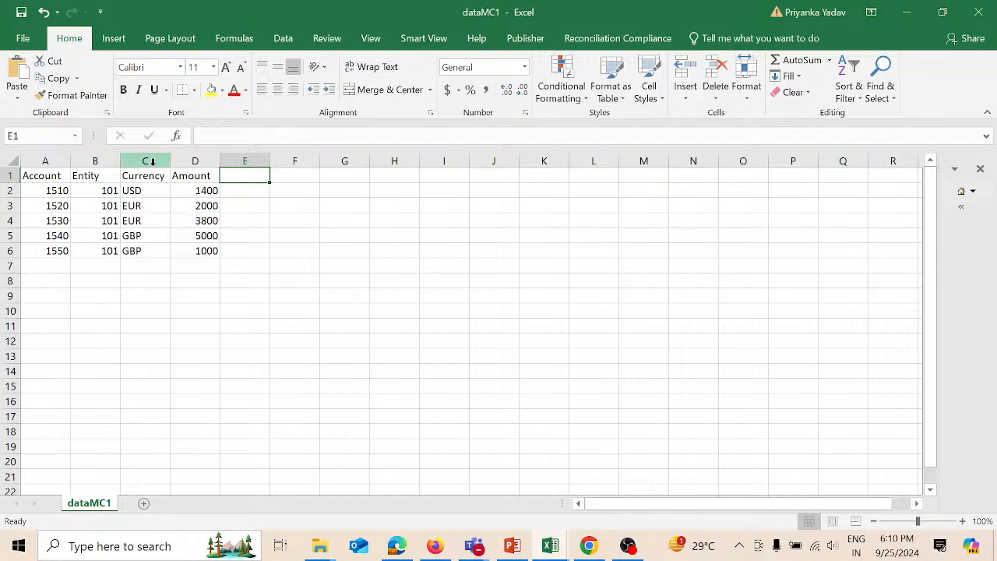
# - Check dataMC1's Currency and Amount columns in Excel, then switch to the EPM Cloud Planning browser
pyautogui.click(151, 161)
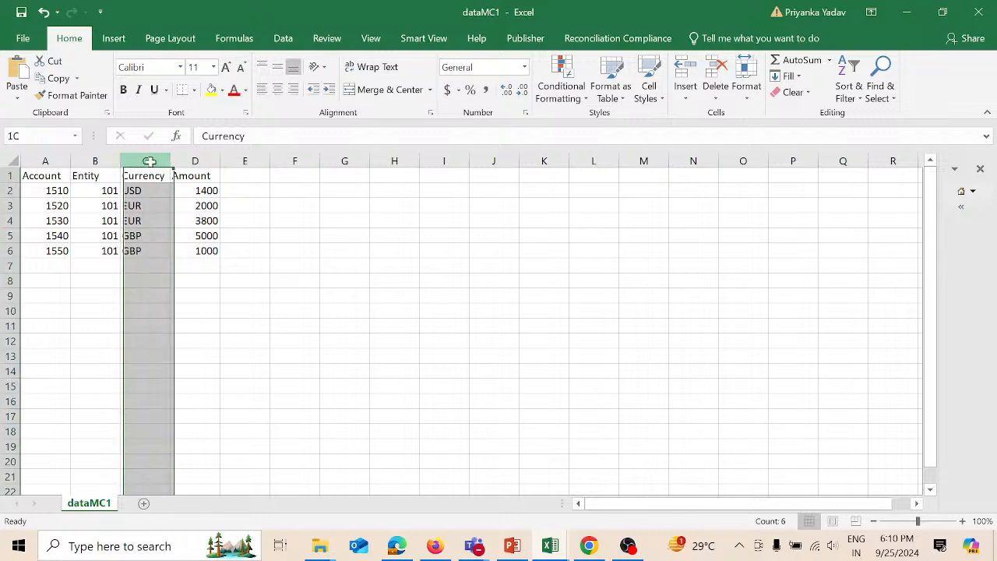
pyautogui.click(195, 161)
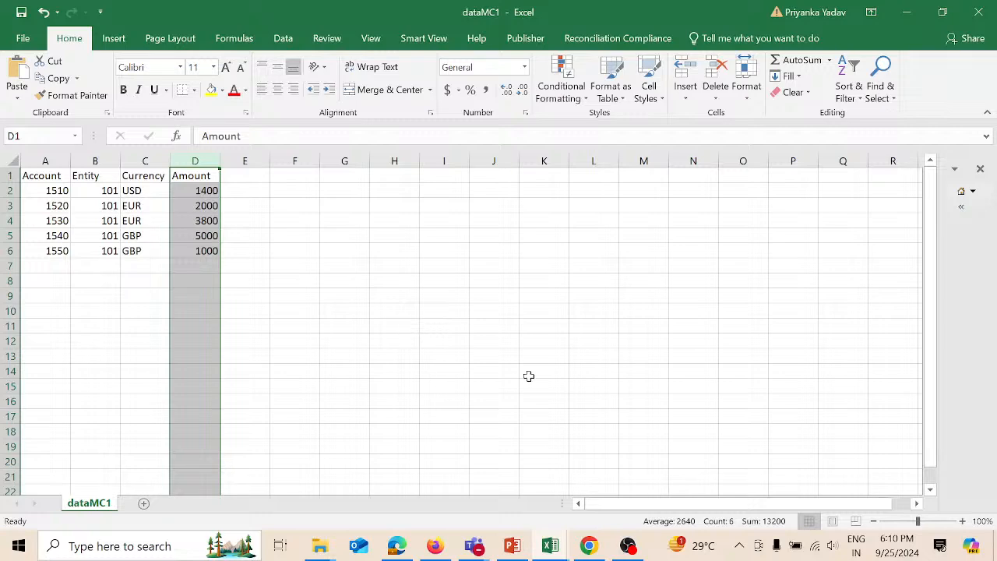
pyautogui.moveTo(443, 548)
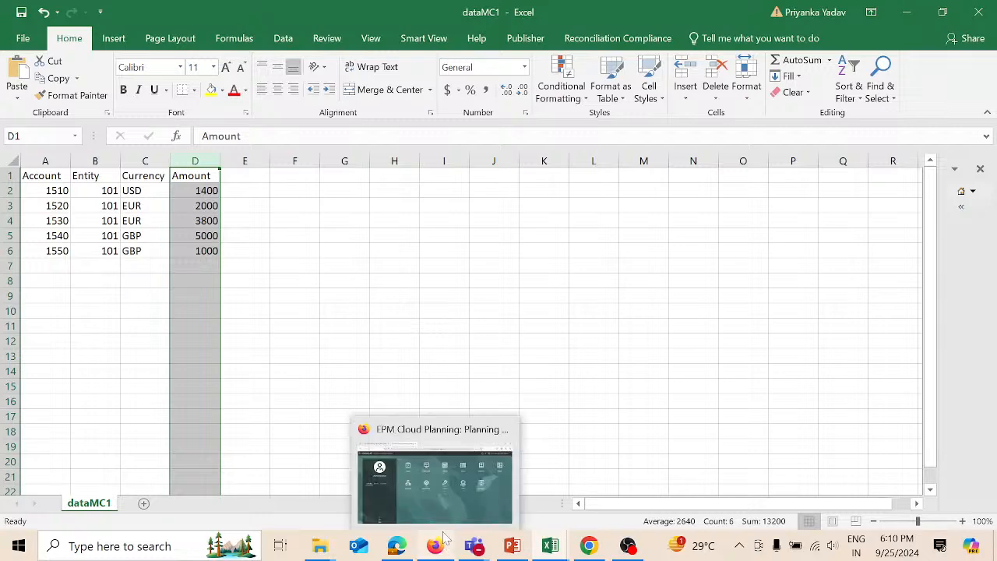
pyautogui.click(448, 496)
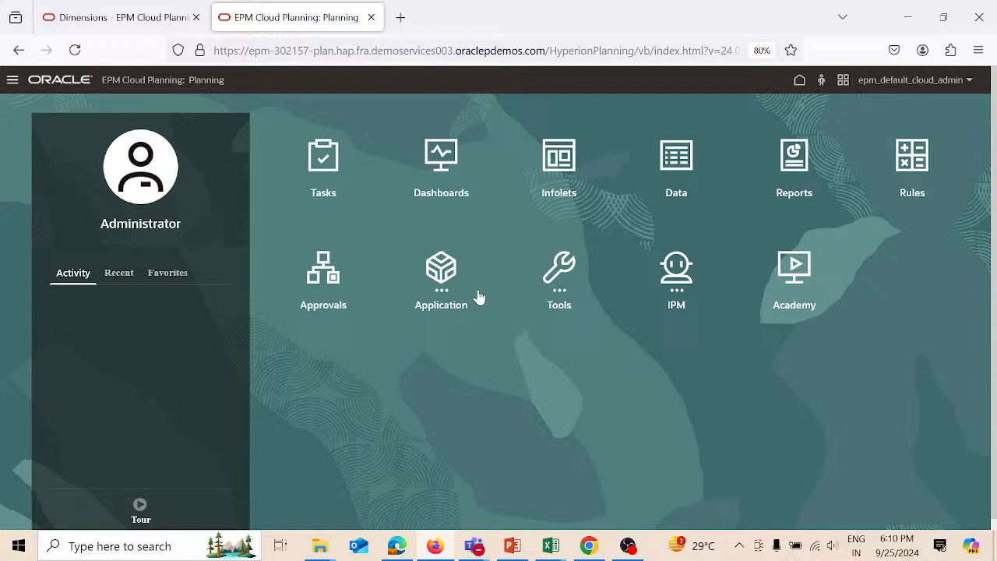
# - Go to Application > Data Exchange to list the demo and Initiate Rolling Forecast integrations
pyautogui.click(450, 280)
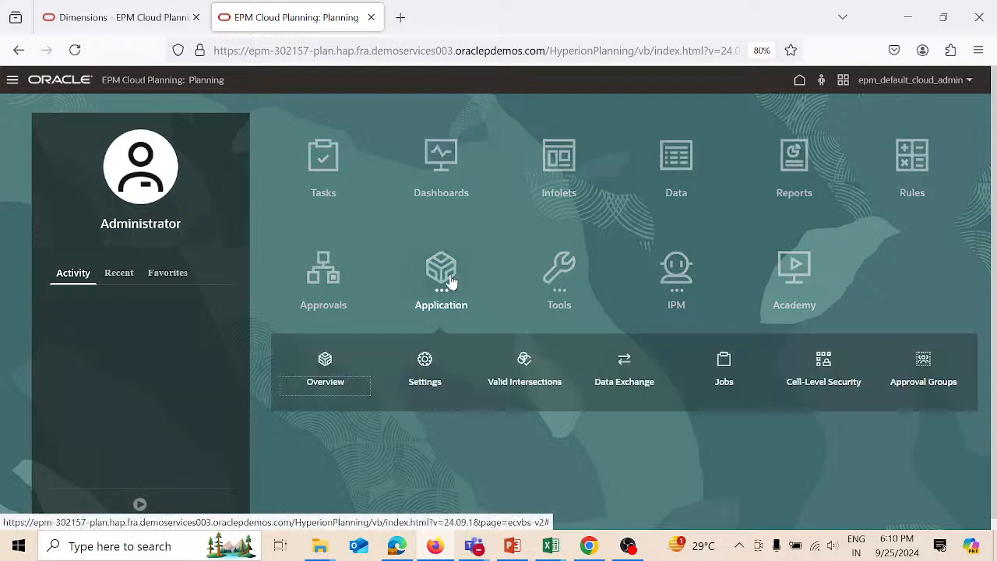
pyautogui.click(623, 358)
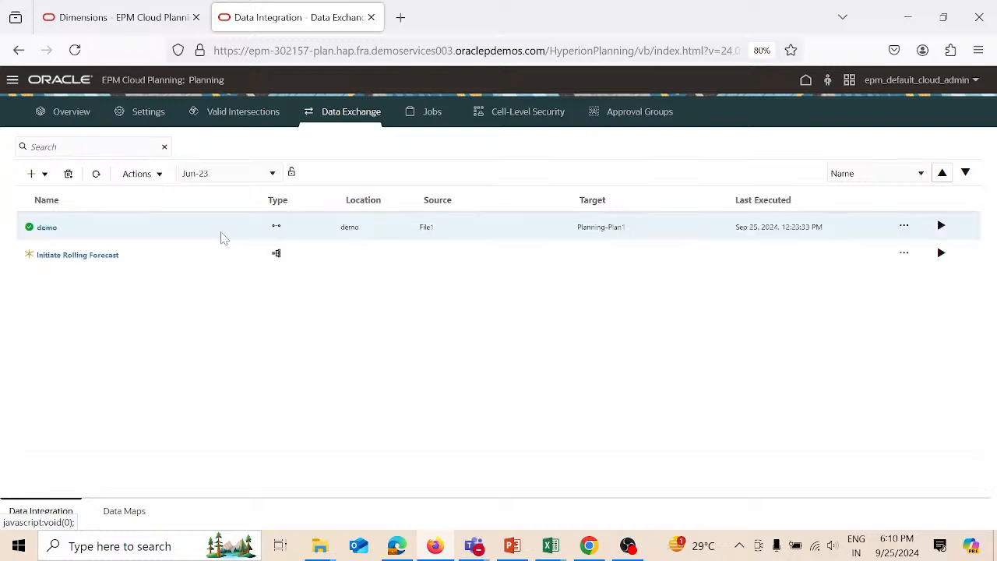
# - From Actions > Applications, draft a Data Source application named File1, then cancel it
pyautogui.click(160, 175)
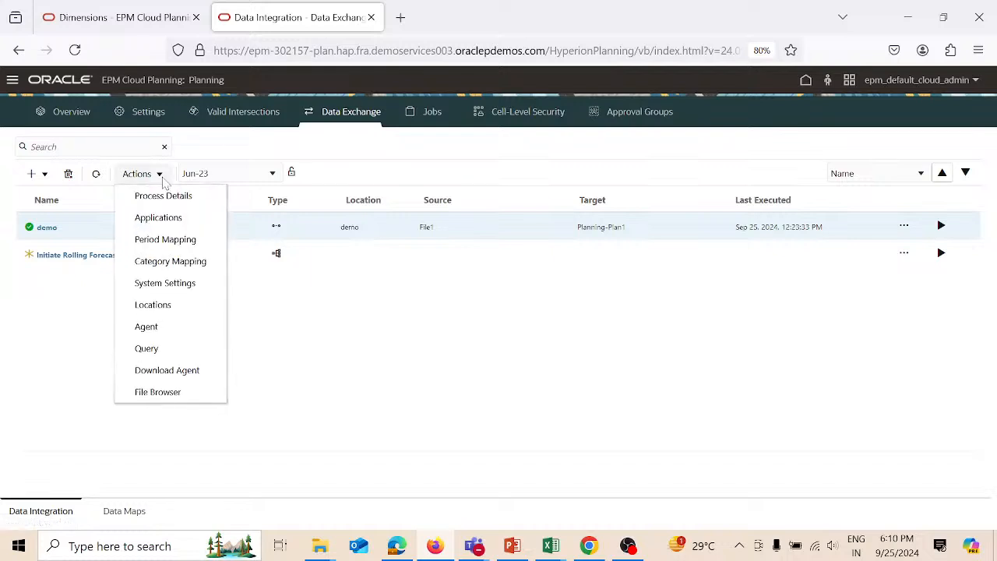
pyautogui.click(165, 218)
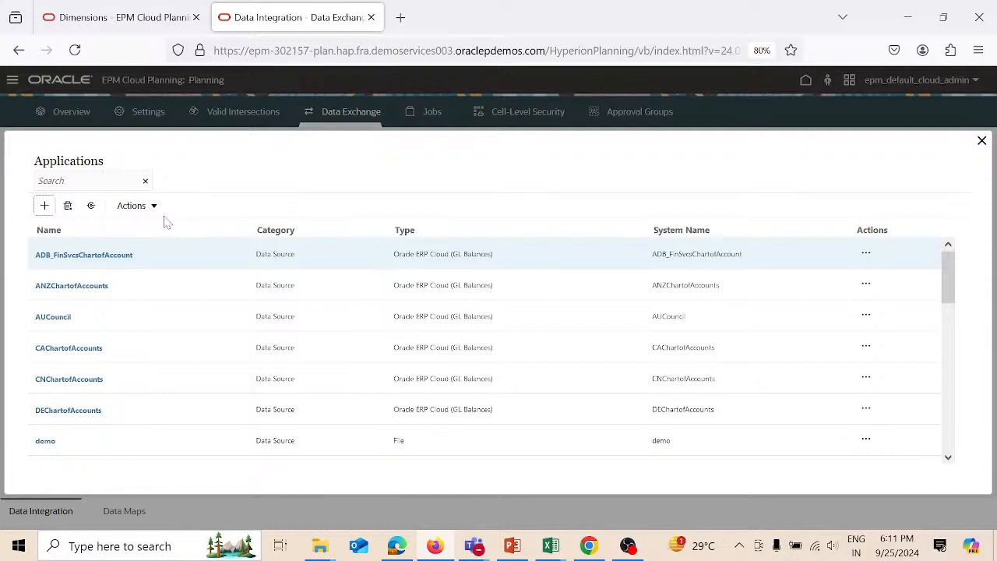
pyautogui.click(44, 205)
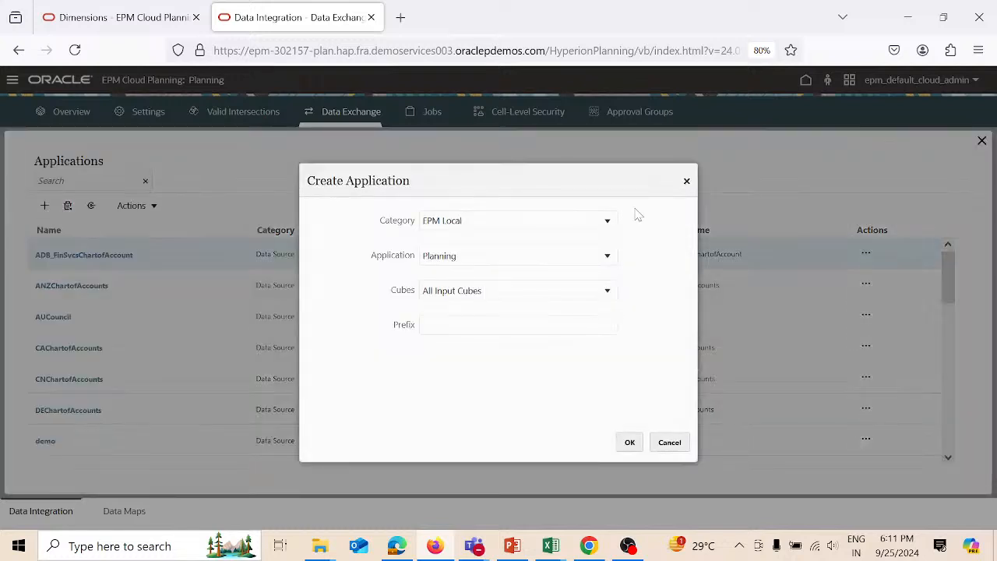
pyautogui.click(607, 223)
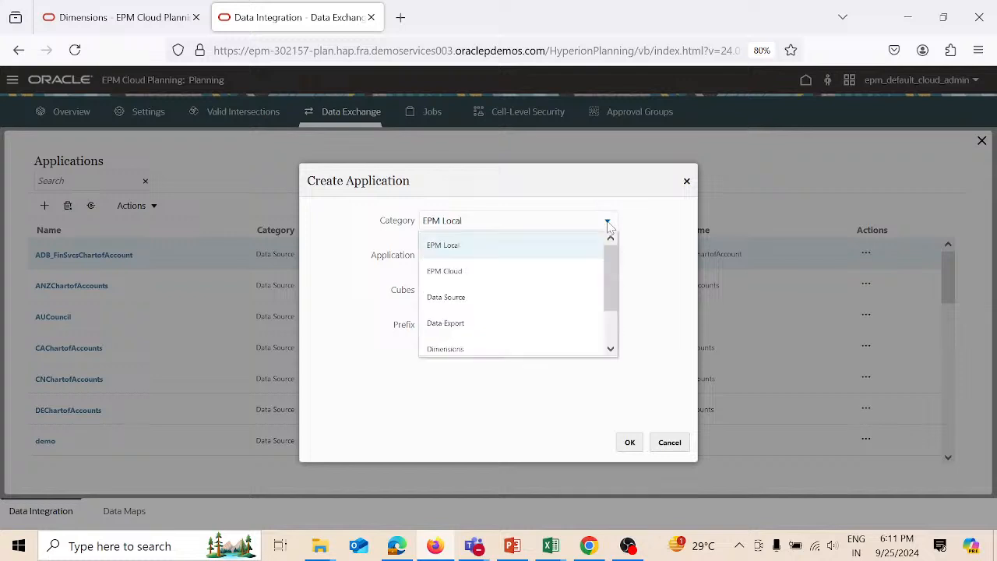
pyautogui.click(507, 300)
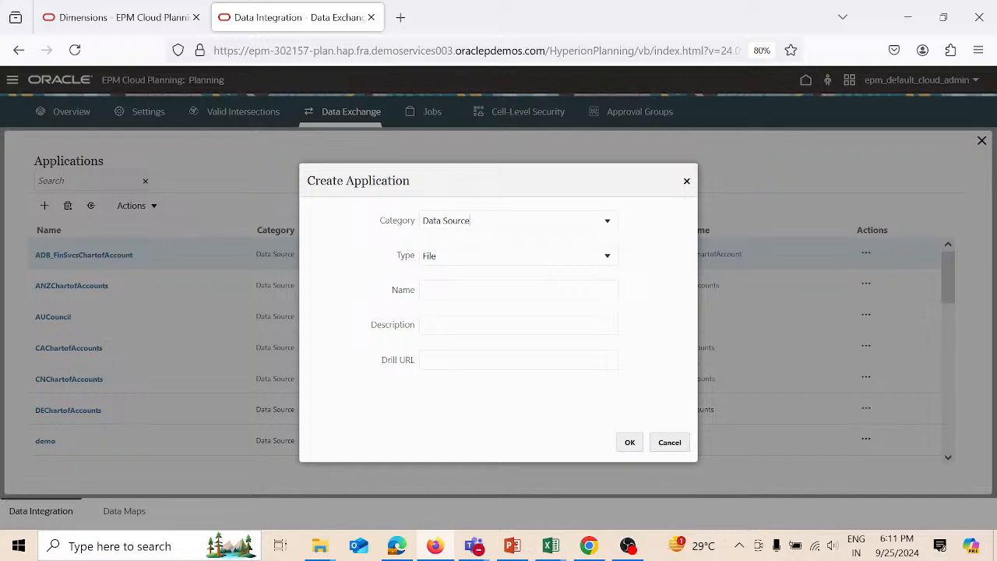
pyautogui.click(460, 291)
pyautogui.write('File1')
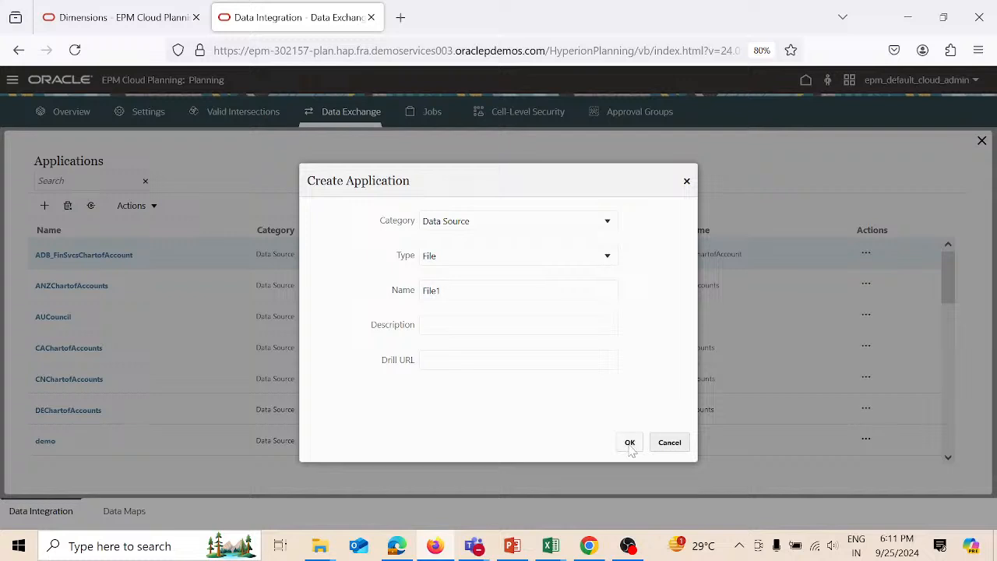
pyautogui.click(672, 444)
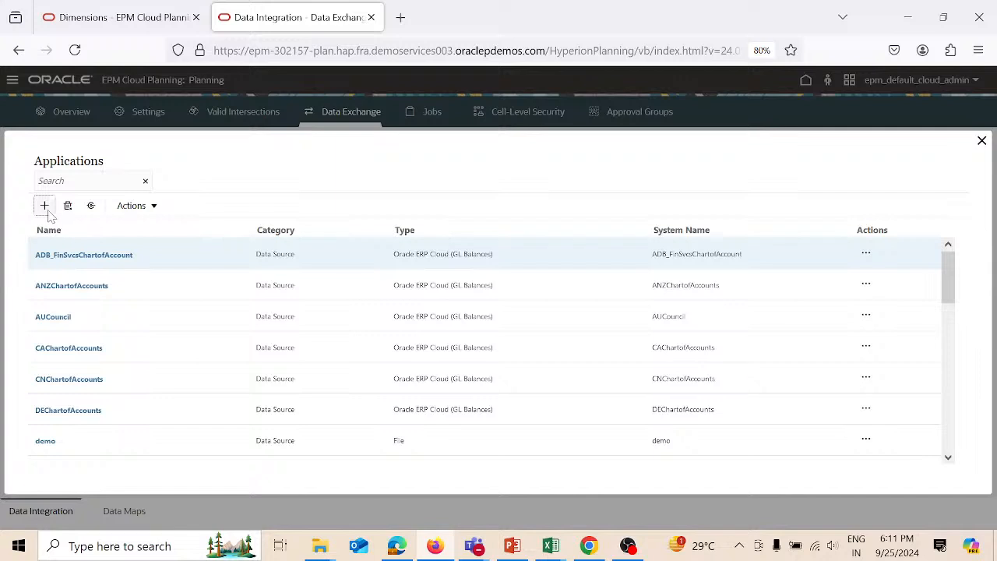
pyautogui.click(44, 207)
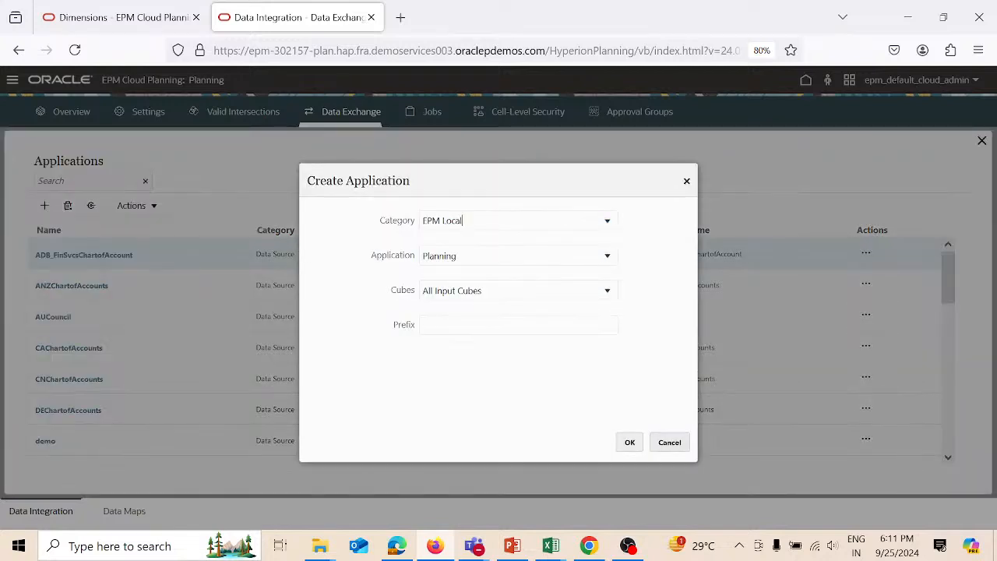
# - Try an EPM Local Planning application on Input Cubes - Plan1, cancel it, and close Applications
pyautogui.click(609, 225)
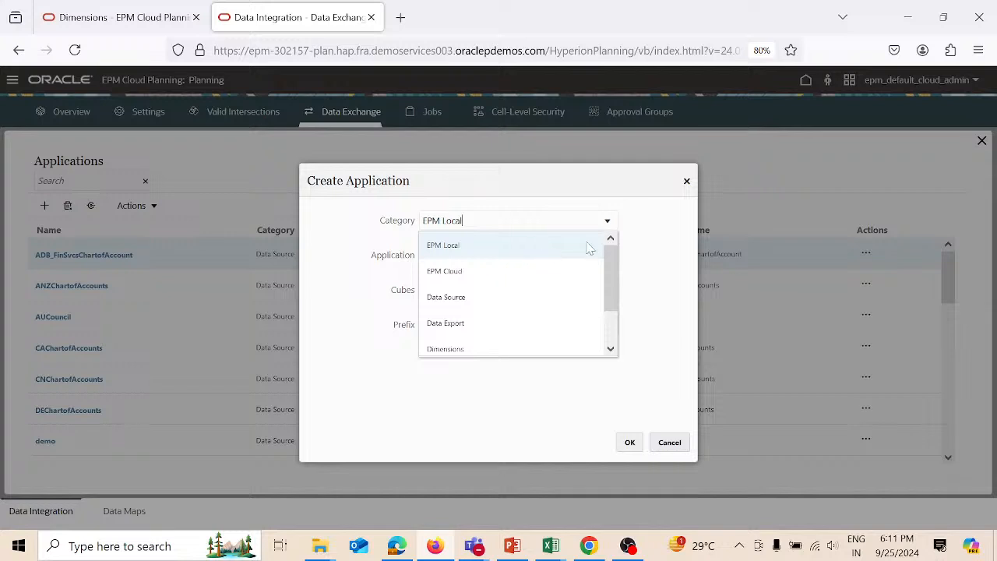
pyautogui.click(668, 227)
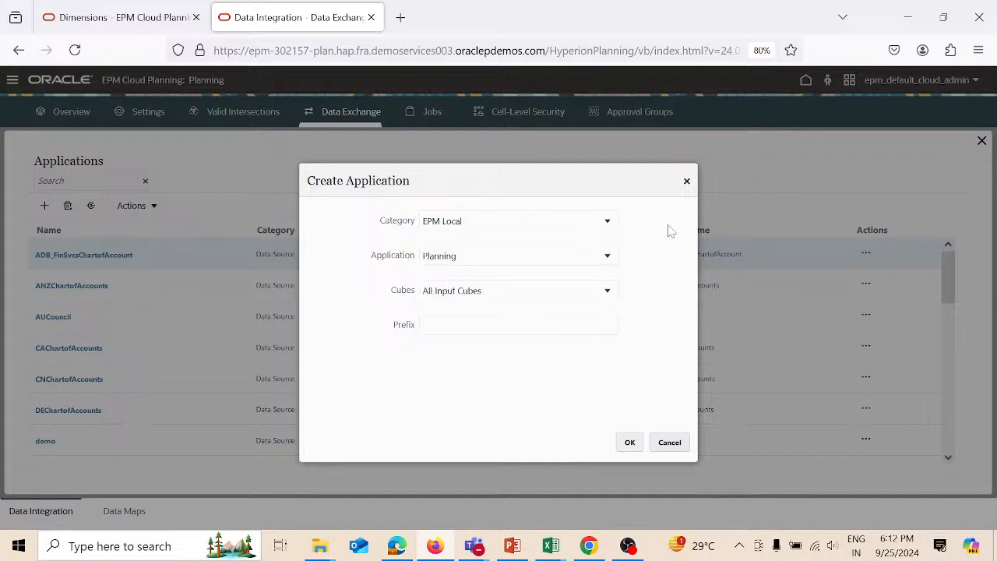
pyautogui.click(608, 257)
pyautogui.click(579, 285)
pyautogui.click(607, 294)
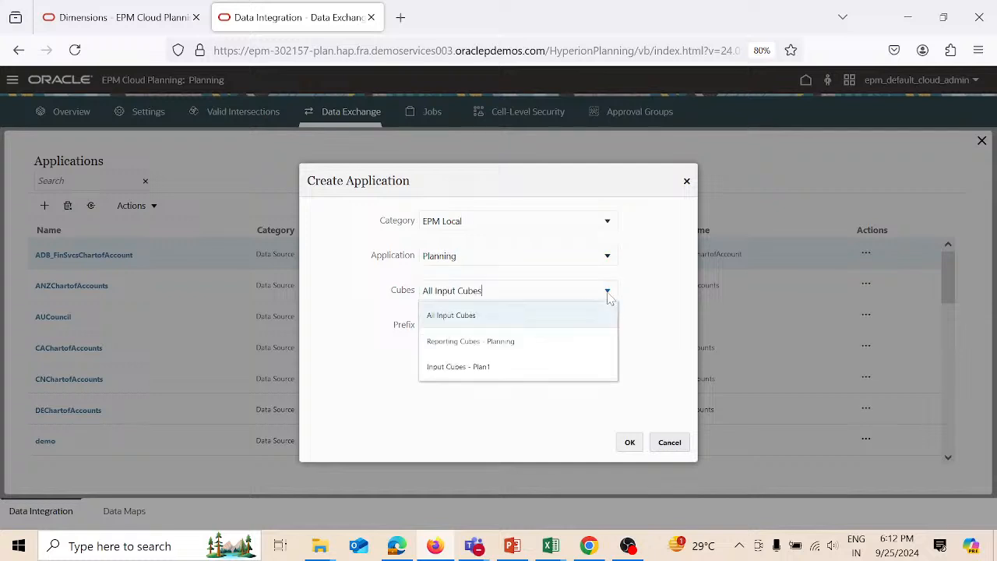
pyautogui.click(547, 367)
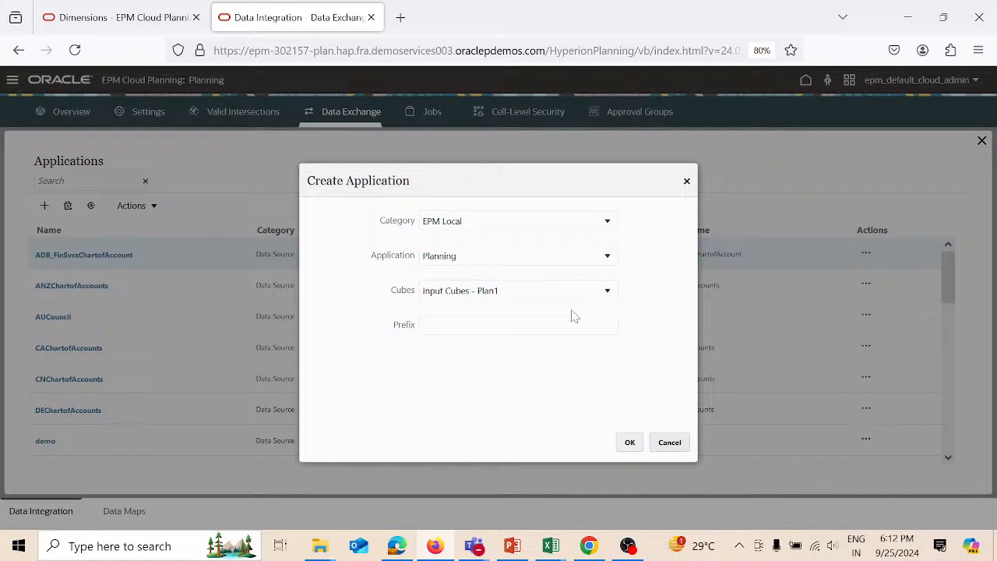
pyautogui.click(669, 445)
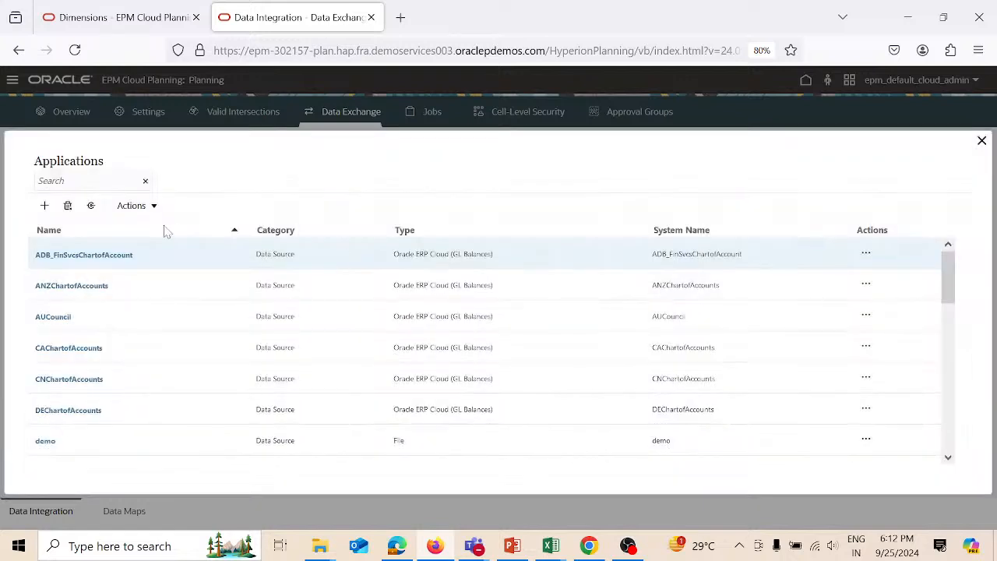
pyautogui.click(153, 208)
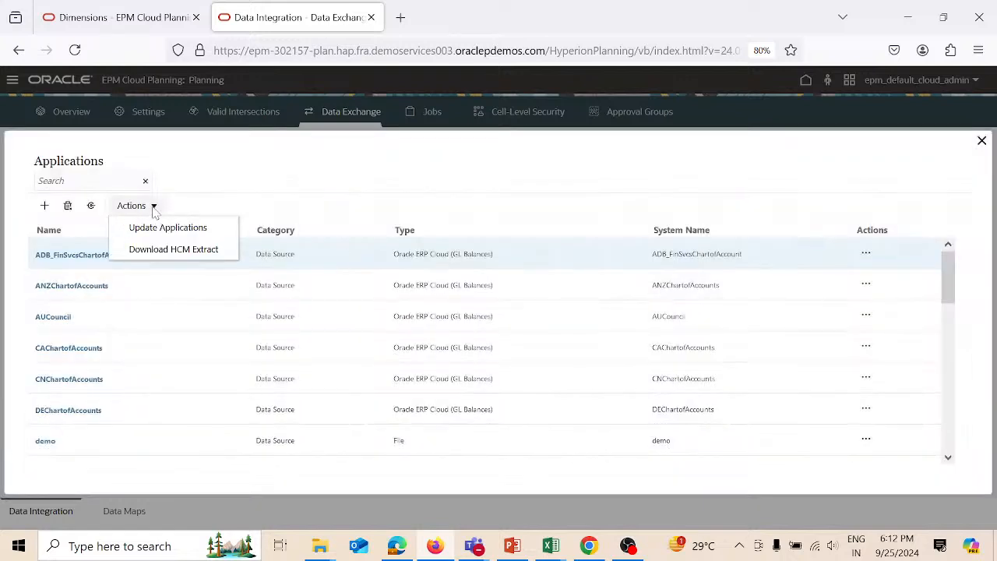
pyautogui.click(982, 141)
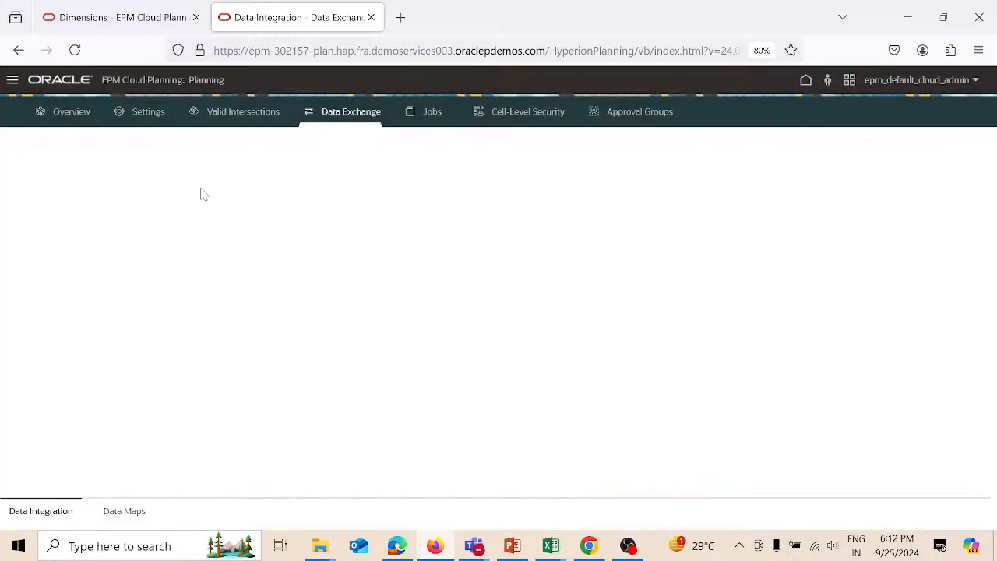
# - Open Period Mapping and filter the global mappings to Jan-24, mapped to FY24 Jan
pyautogui.click(160, 177)
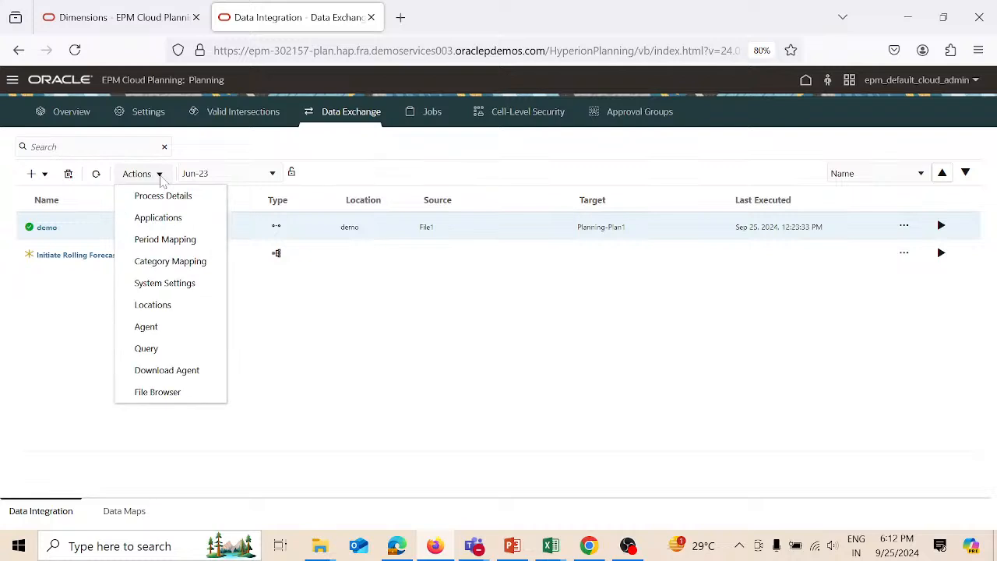
pyautogui.click(170, 246)
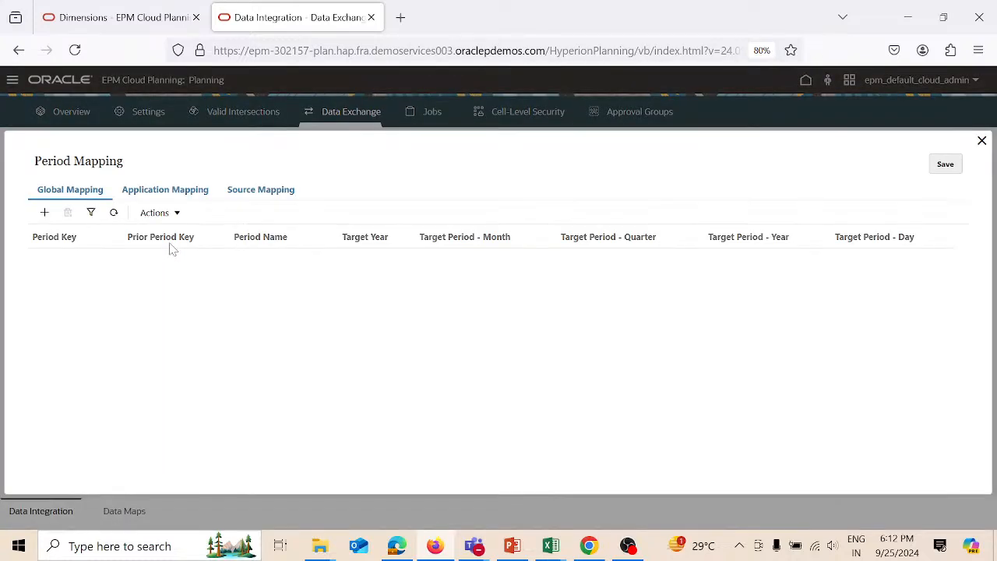
pyautogui.click(92, 213)
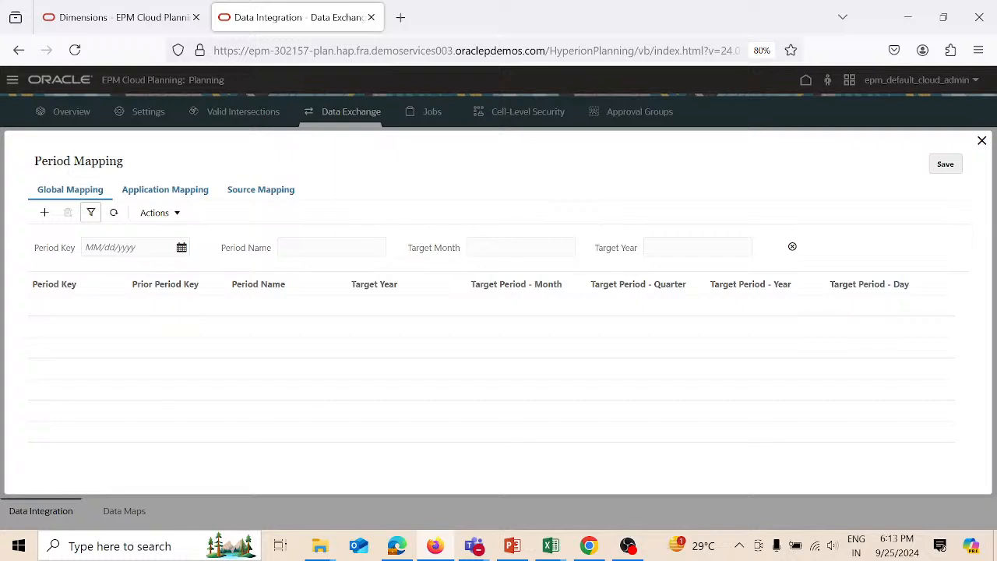
pyautogui.write('Jan-24')
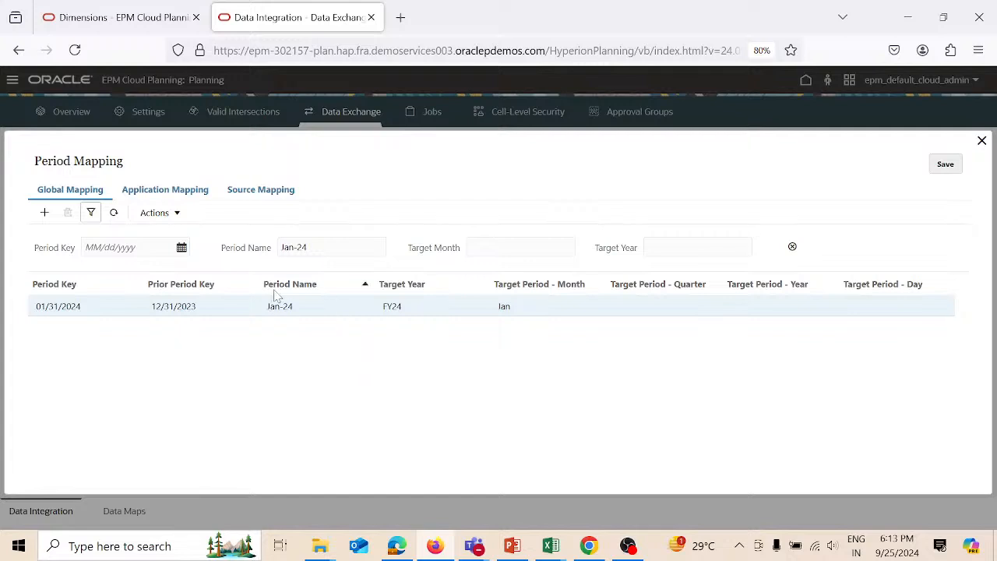
# - View the application period mappings for Planning-Plan1, then close Period Mapping
pyautogui.click(175, 193)
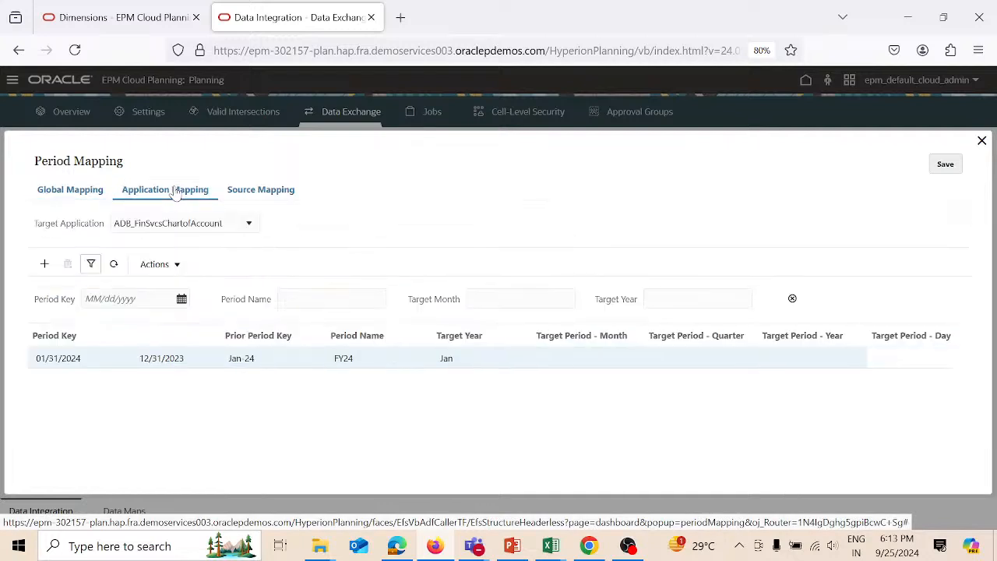
pyautogui.click(250, 228)
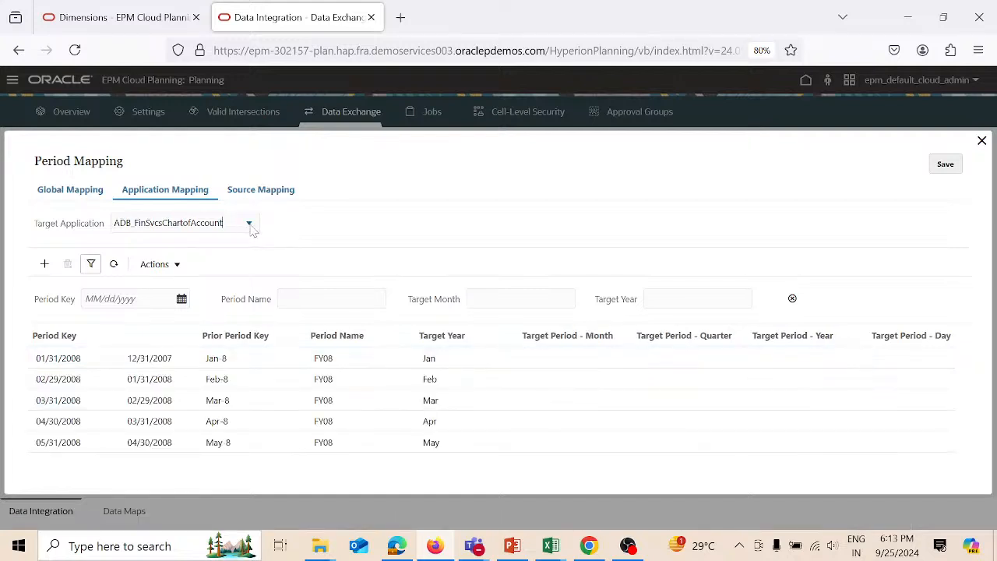
pyautogui.click(250, 228)
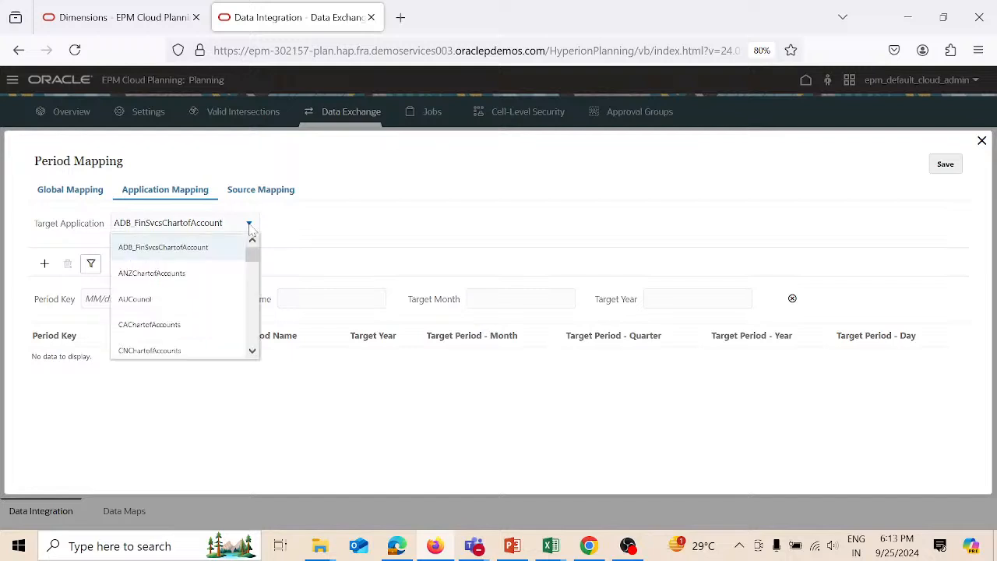
pyautogui.scroll(-6, 252, 355)
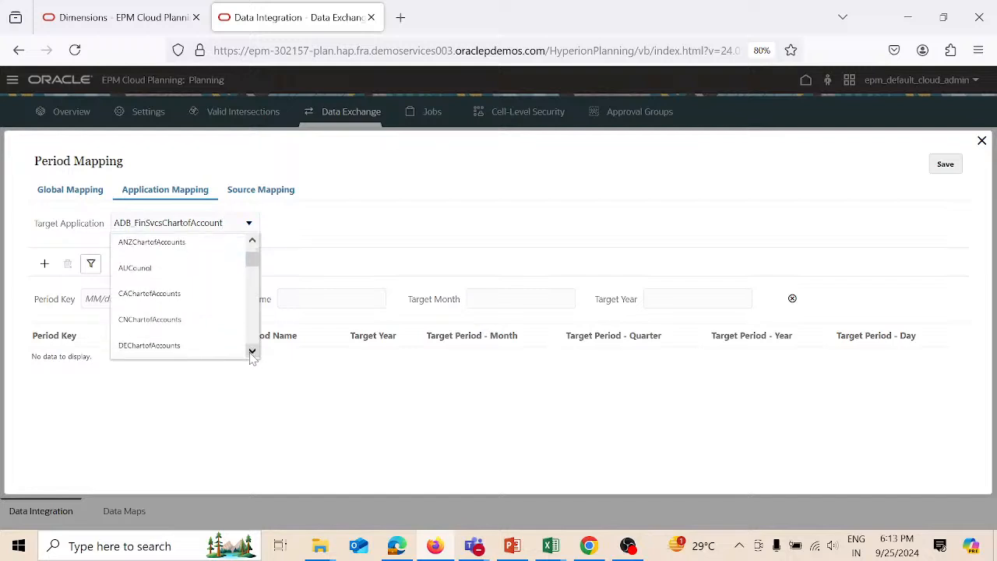
pyautogui.scroll(-8, 252, 355)
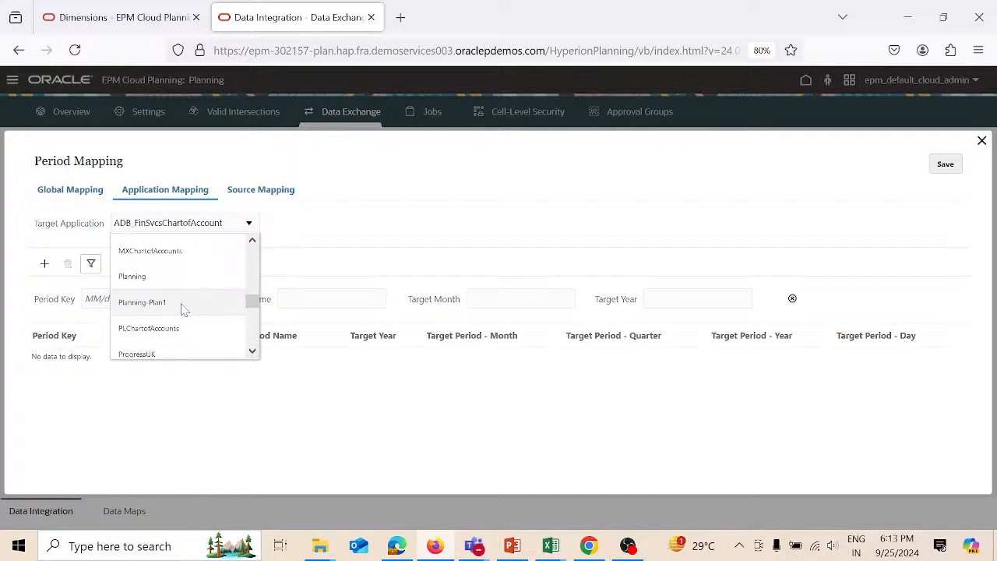
pyautogui.click(181, 303)
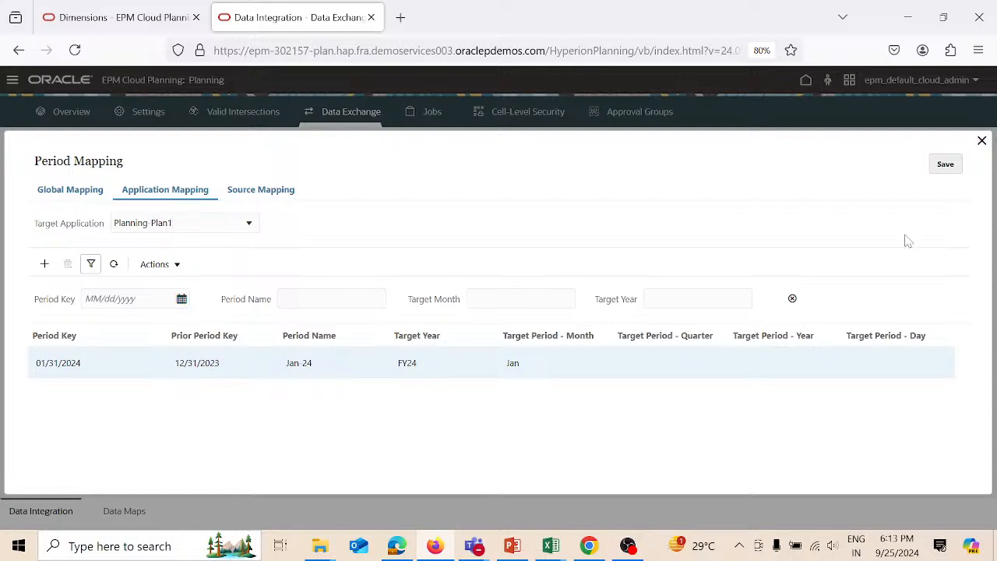
pyautogui.click(981, 142)
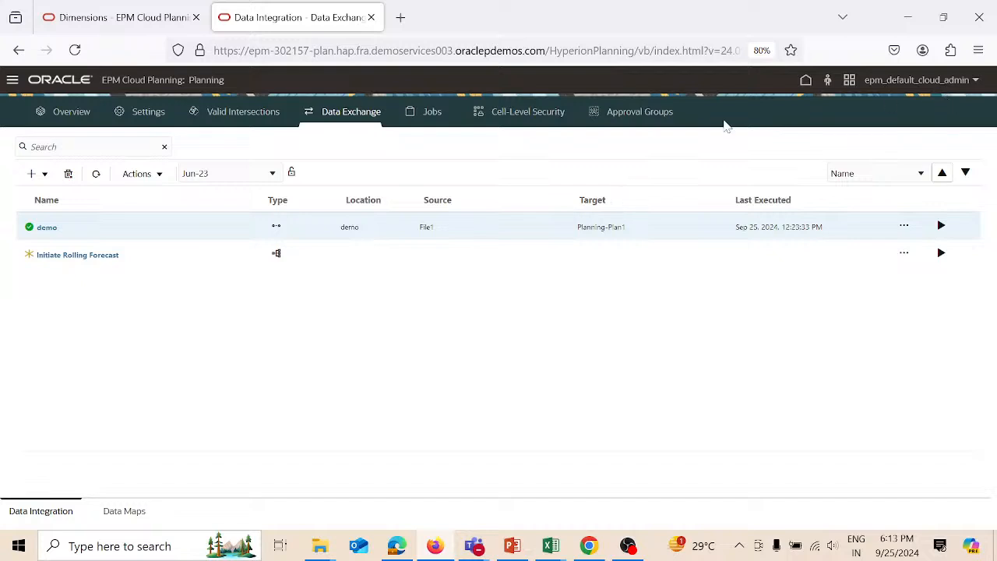
# - Open Data Management from the Home Navigator, maximize its window, and show the Setup tasks
pyautogui.click(806, 81)
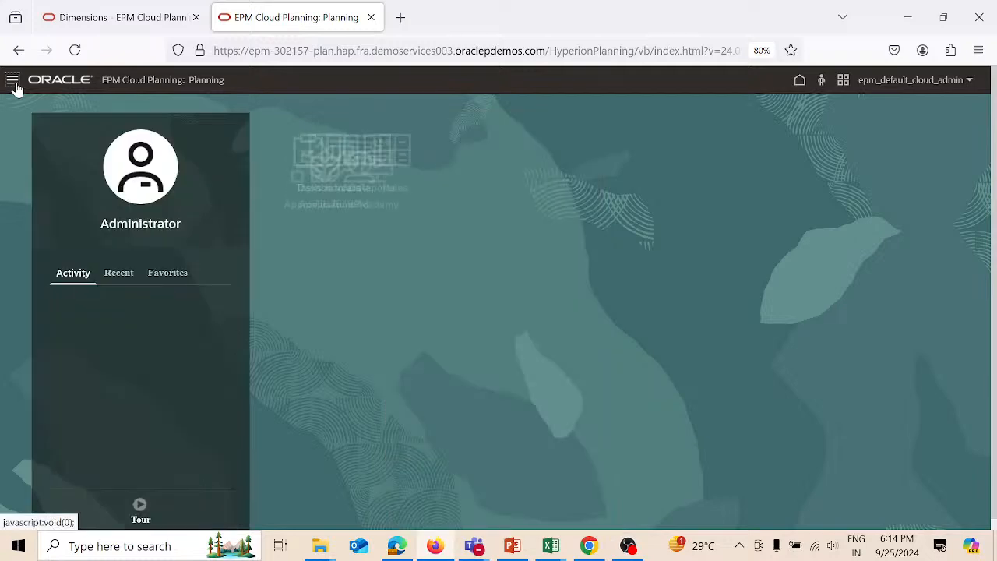
pyautogui.click(13, 81)
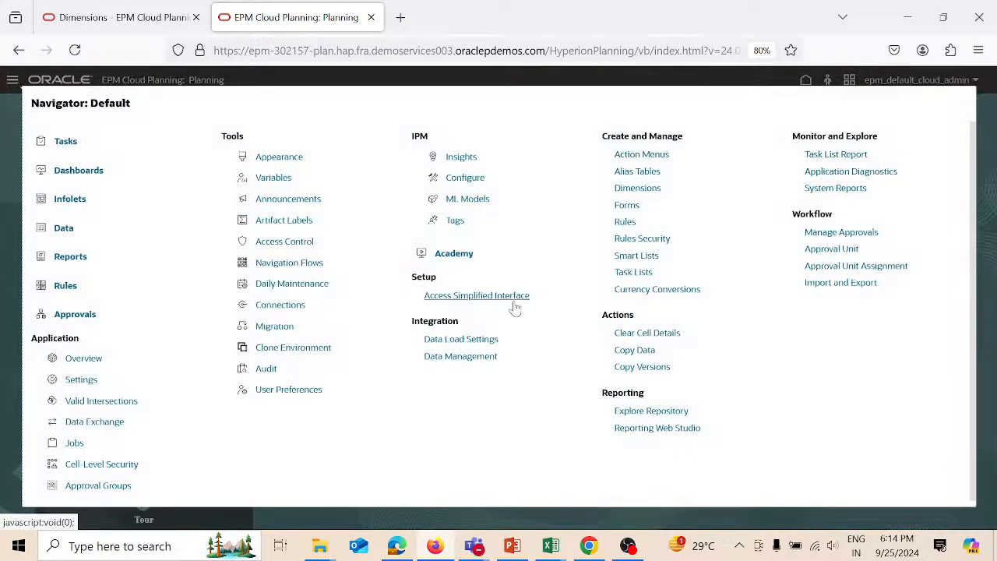
pyautogui.click(478, 356)
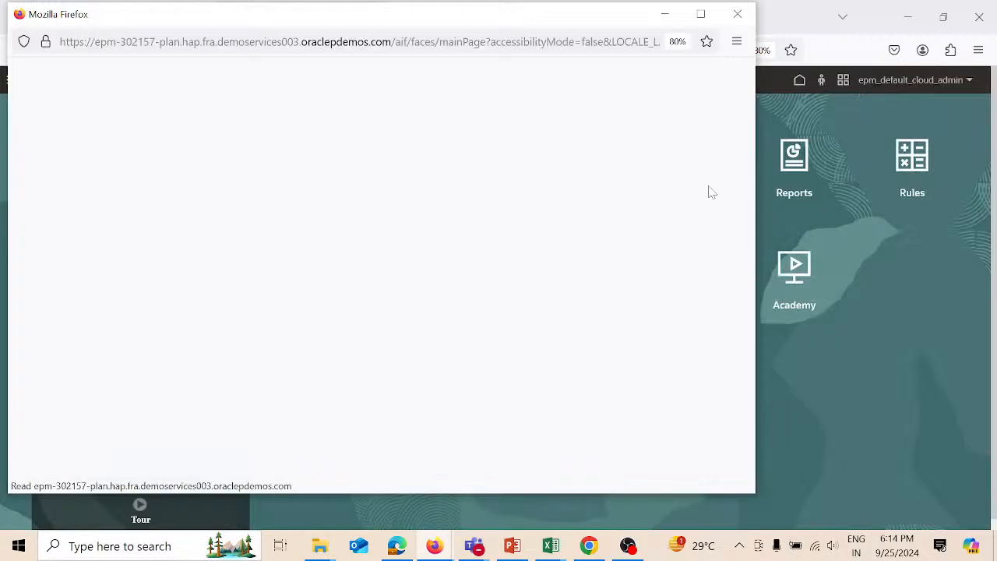
pyautogui.click(701, 15)
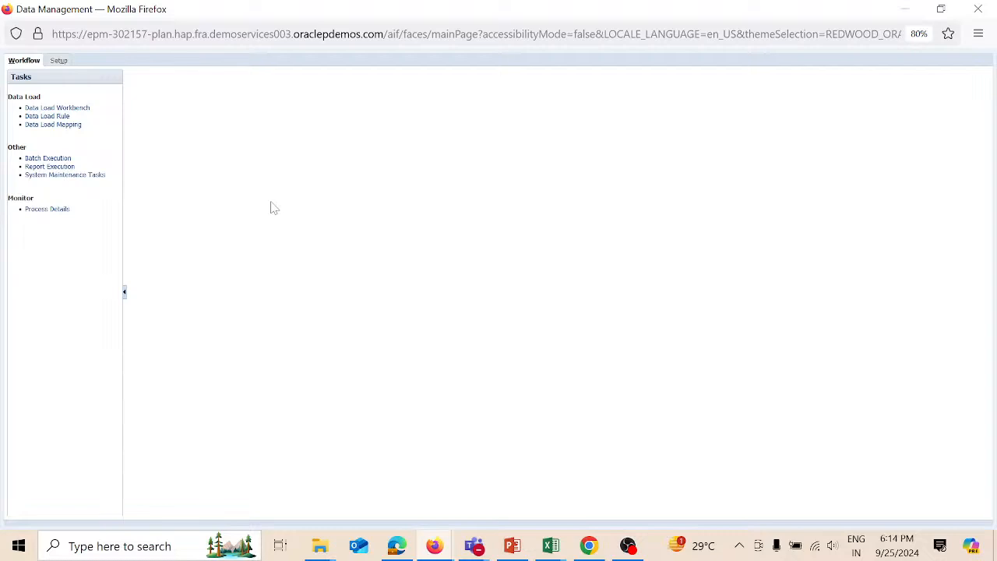
pyautogui.click(61, 64)
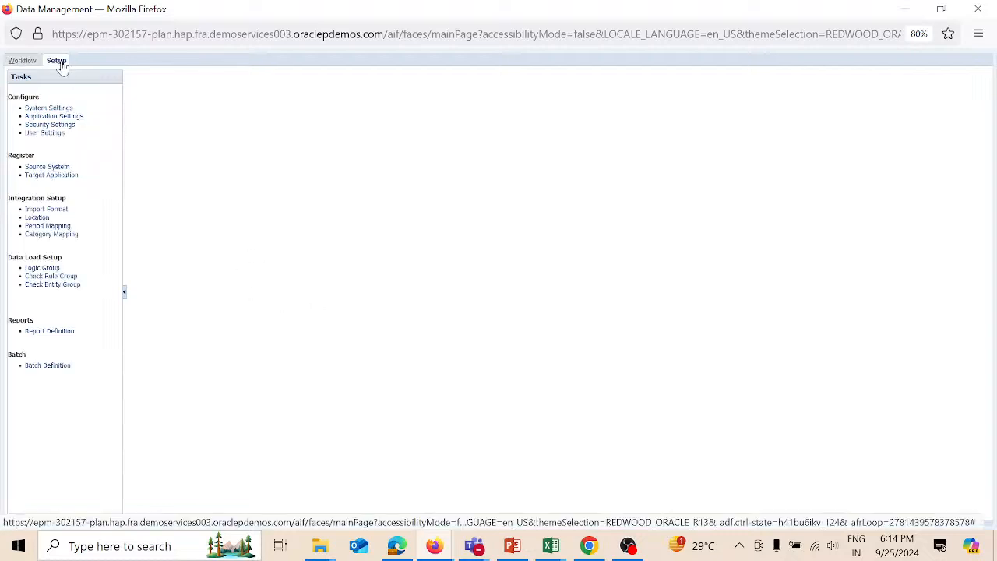
# - Draft an import format as Delimited - Numeric Data targeting Planning-Plan1, then discard it
pyautogui.click(52, 212)
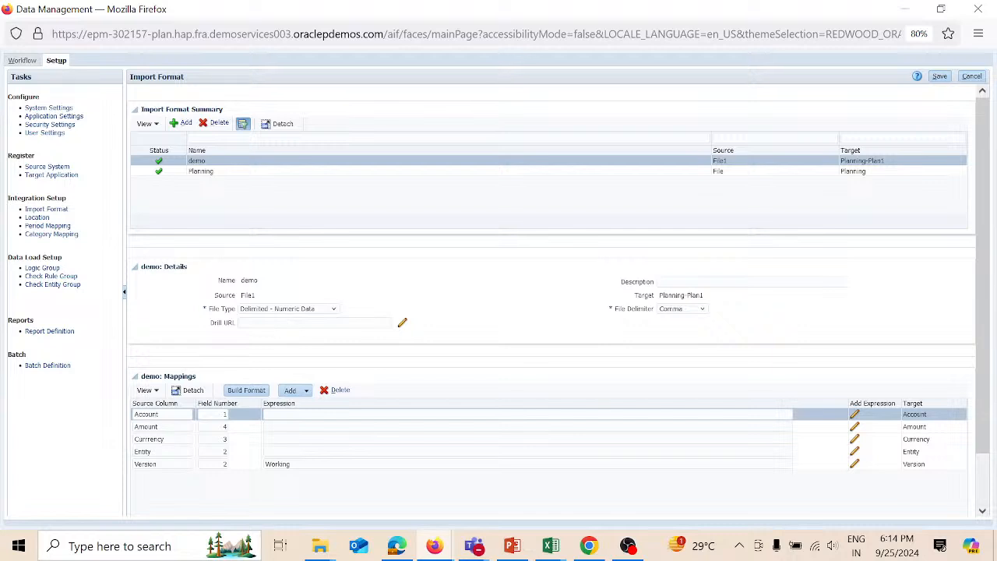
pyautogui.click(184, 124)
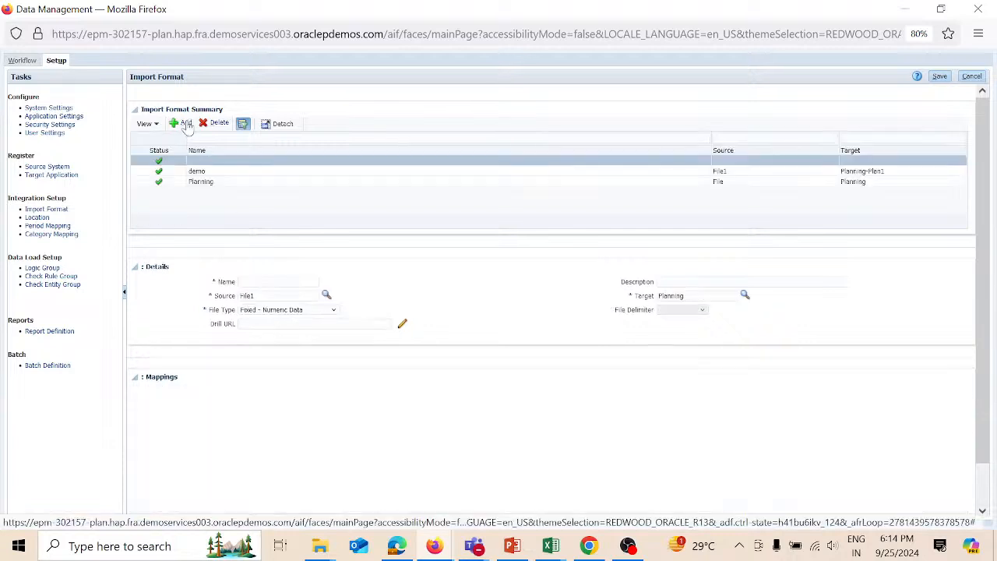
pyautogui.click(278, 282)
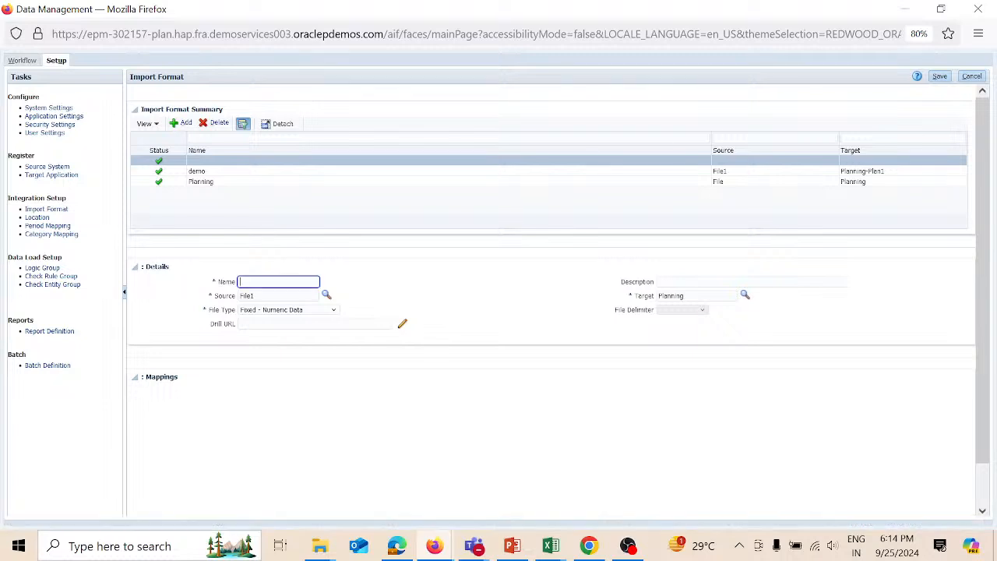
pyautogui.write('Mult')
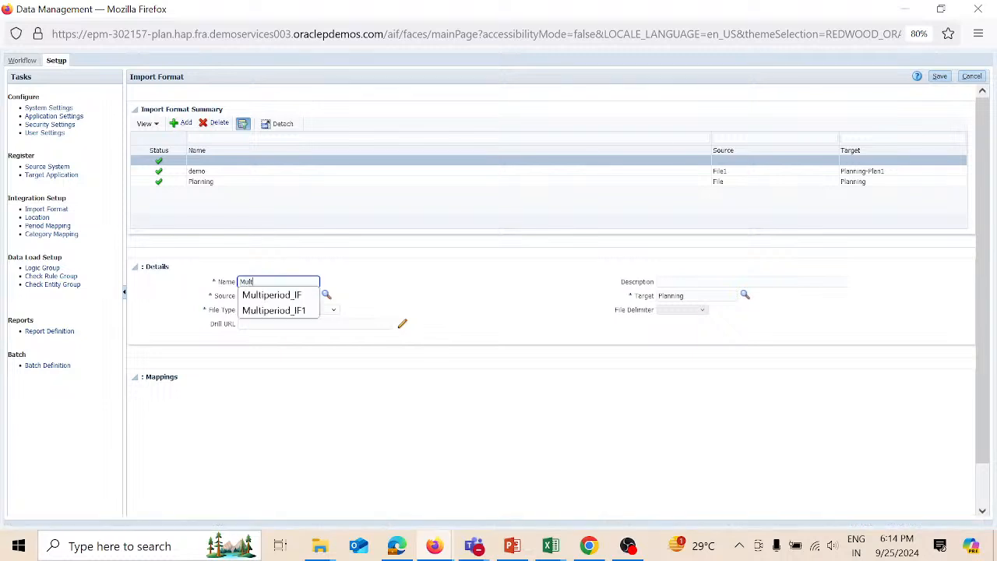
pyautogui.write('icurr_IMF')
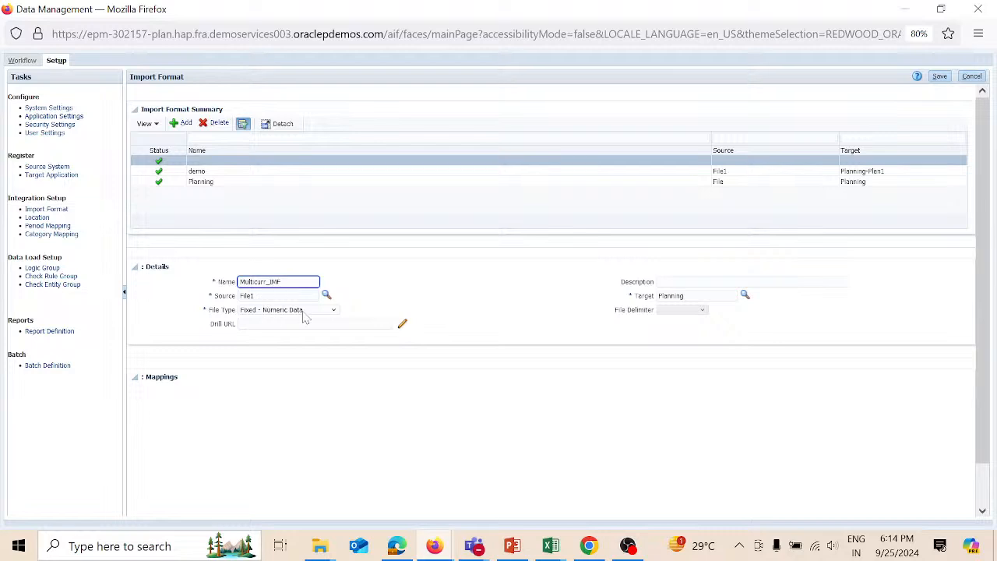
pyautogui.click(333, 311)
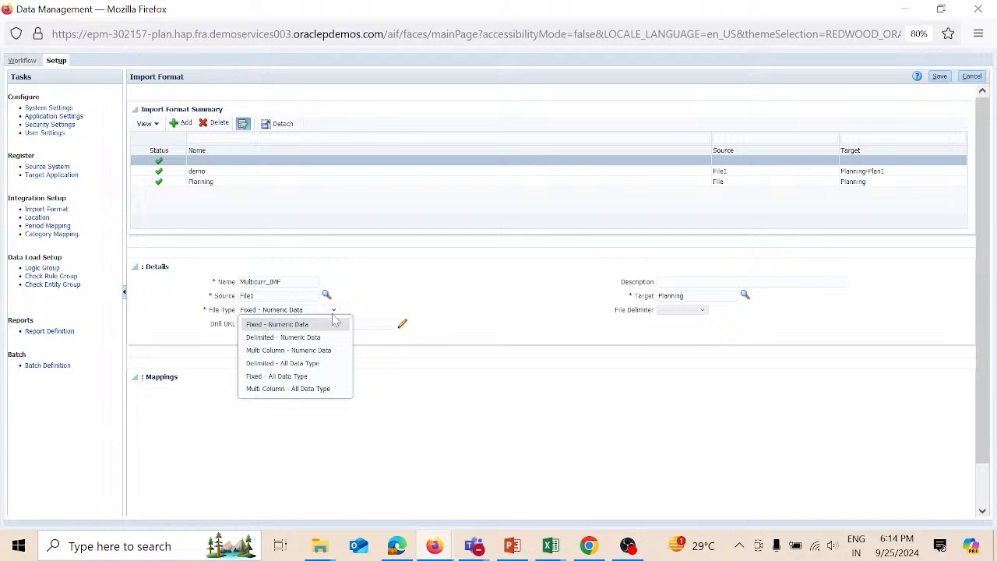
pyautogui.click(285, 337)
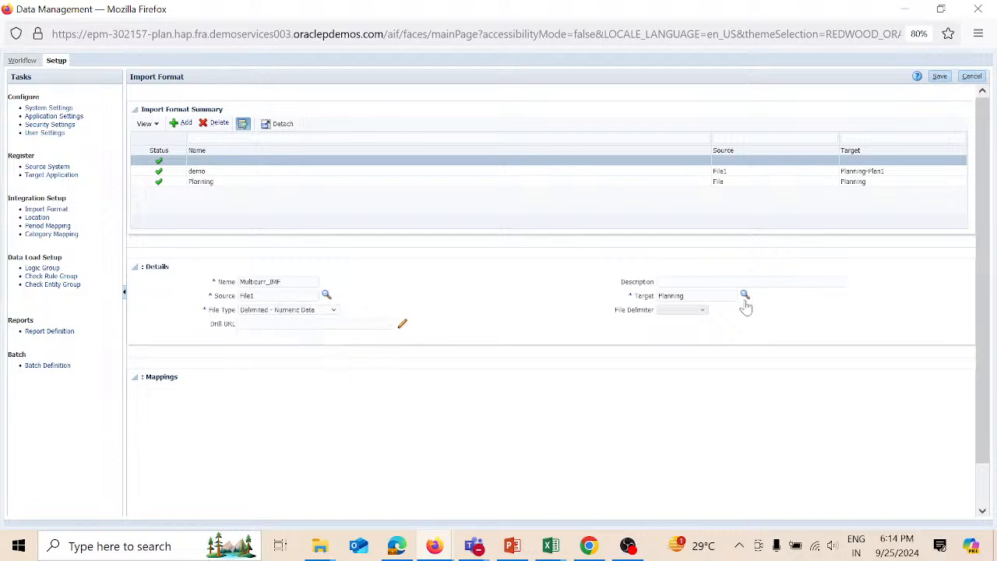
pyautogui.click(744, 297)
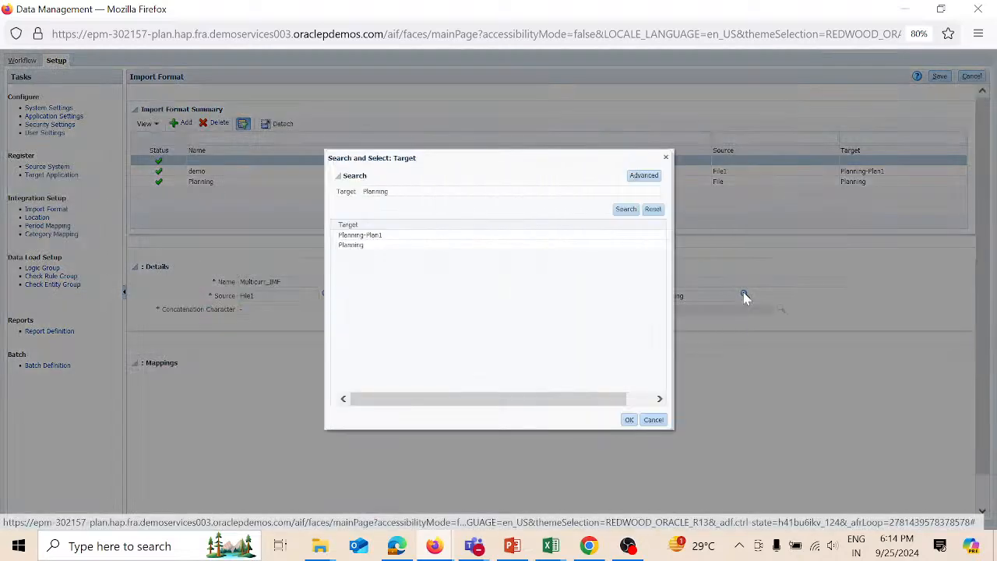
pyautogui.click(425, 237)
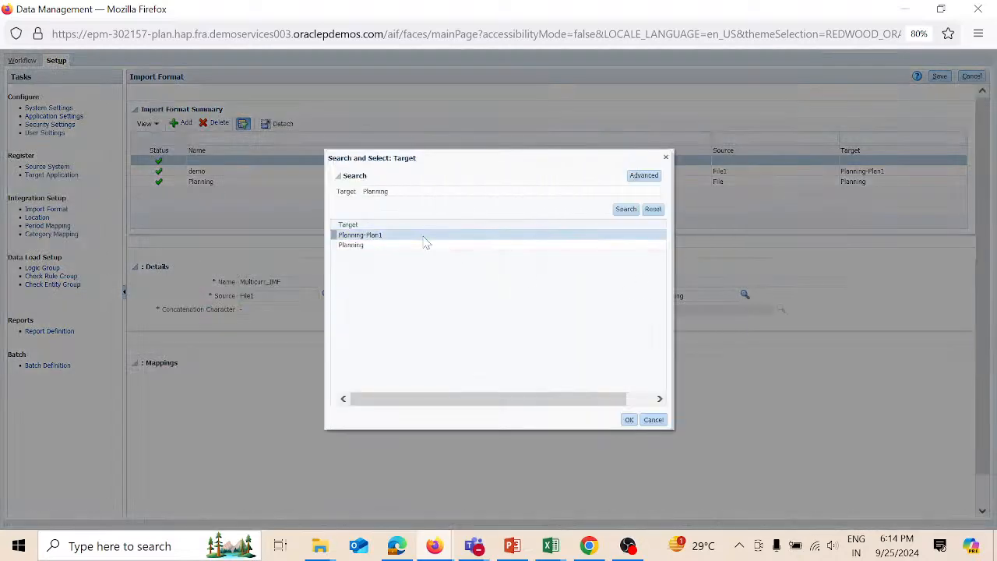
pyautogui.click(629, 419)
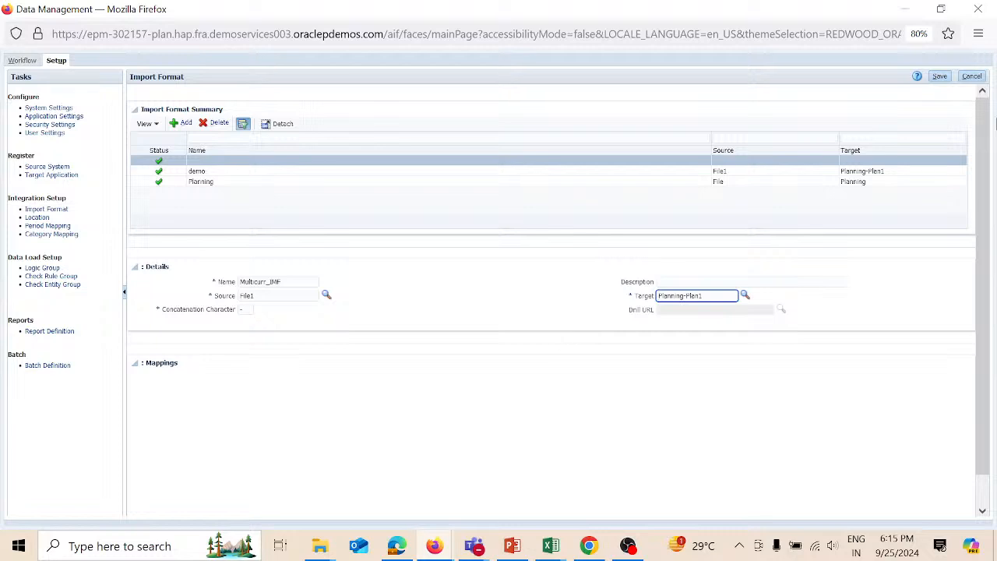
pyautogui.click(973, 76)
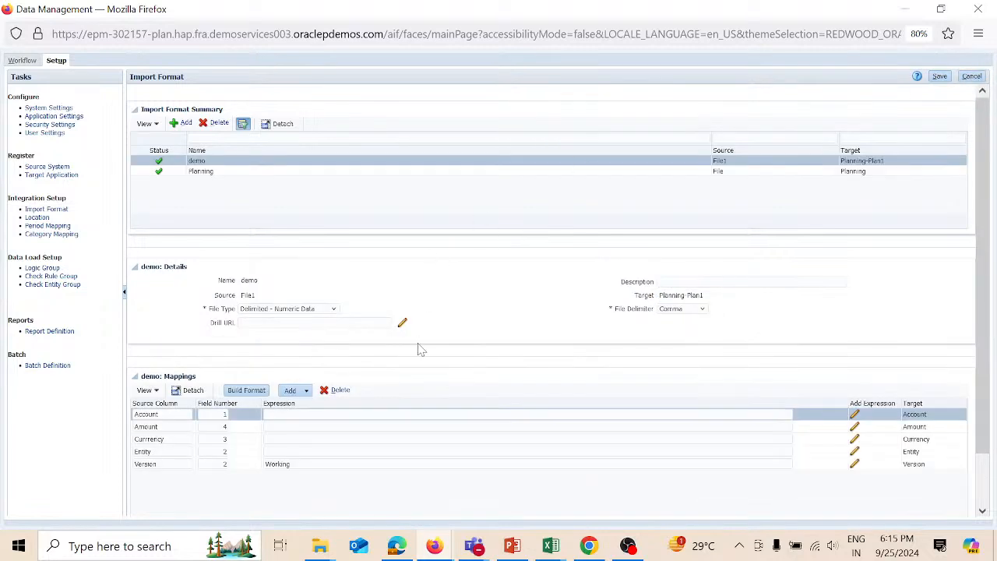
# - Recreate Multicurr_IMF as Delimited - Numeric Data with target Planning-Plan1 and save it
pyautogui.click(184, 124)
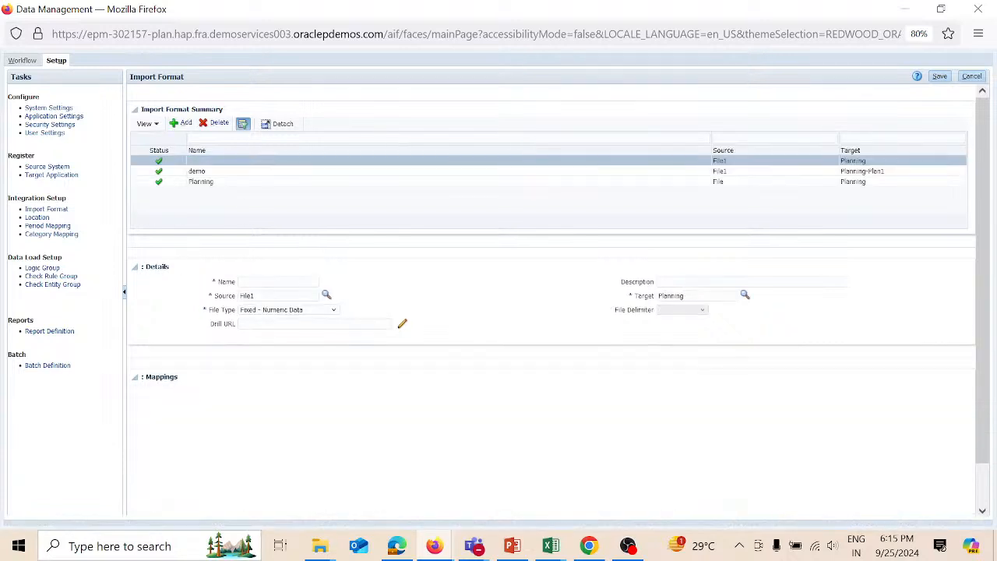
pyautogui.click(277, 281)
pyautogui.write('M')
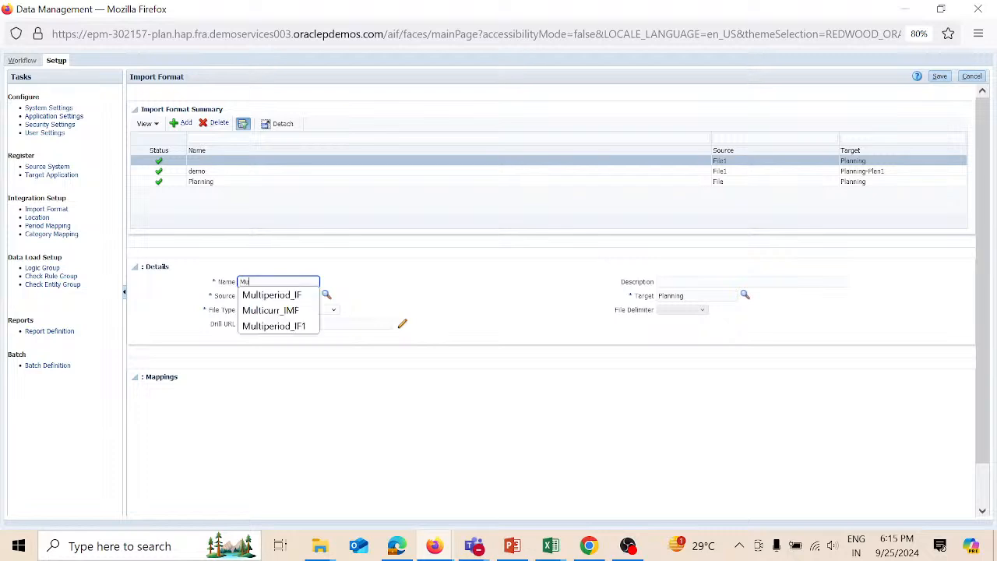
pyautogui.write('u')
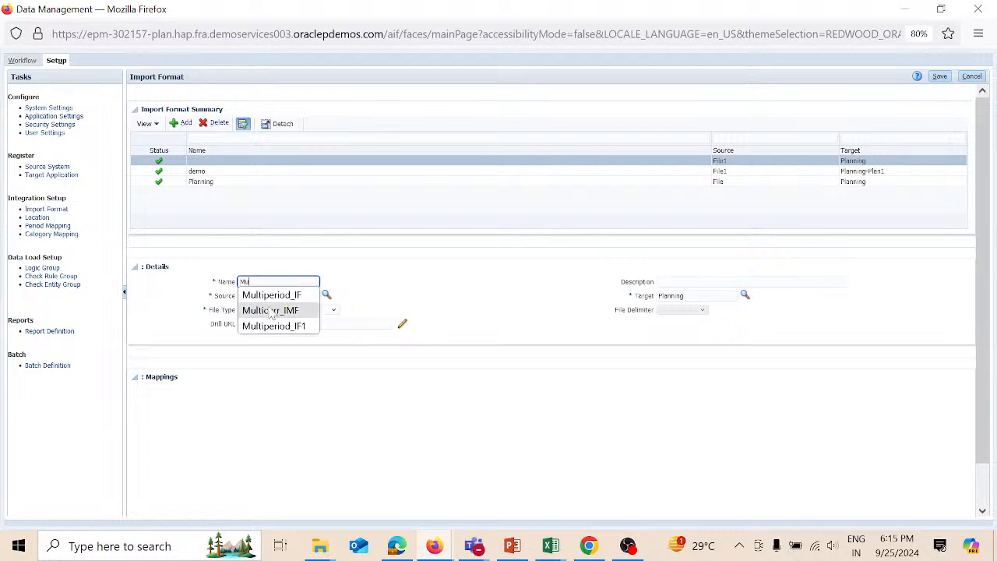
pyautogui.click(270, 309)
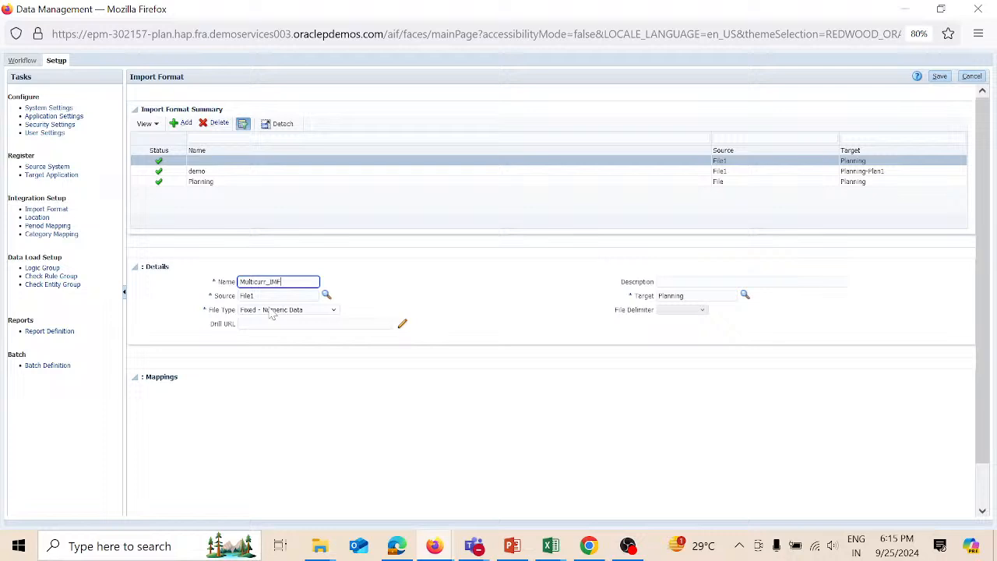
pyautogui.click(333, 311)
pyautogui.click(307, 336)
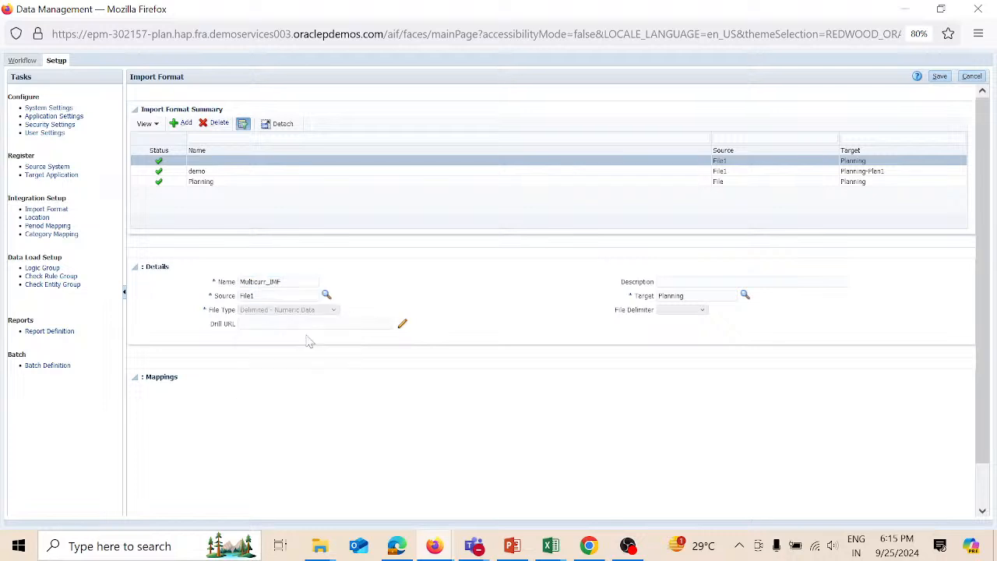
pyautogui.click(685, 295)
pyautogui.click(743, 294)
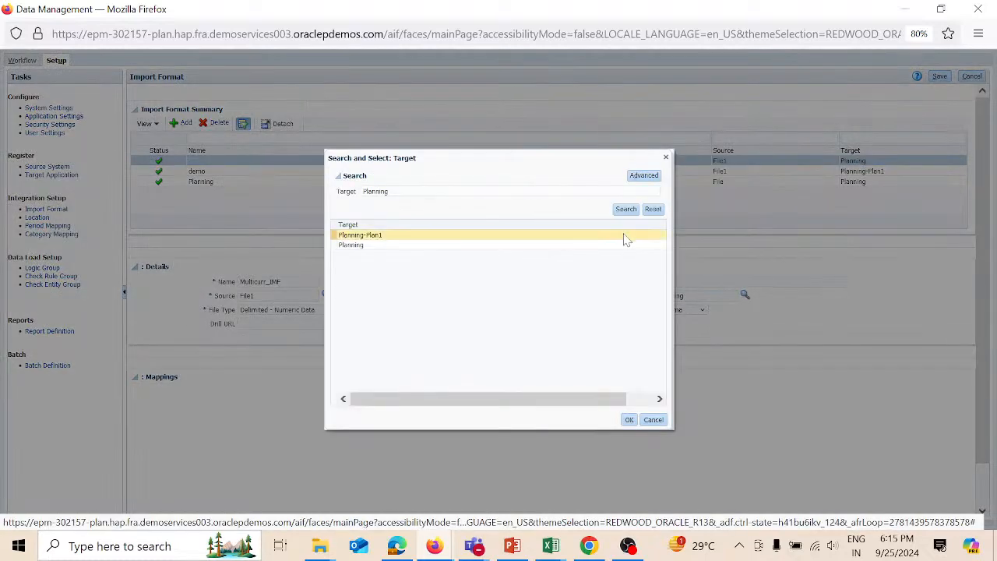
pyautogui.click(624, 235)
pyautogui.click(631, 419)
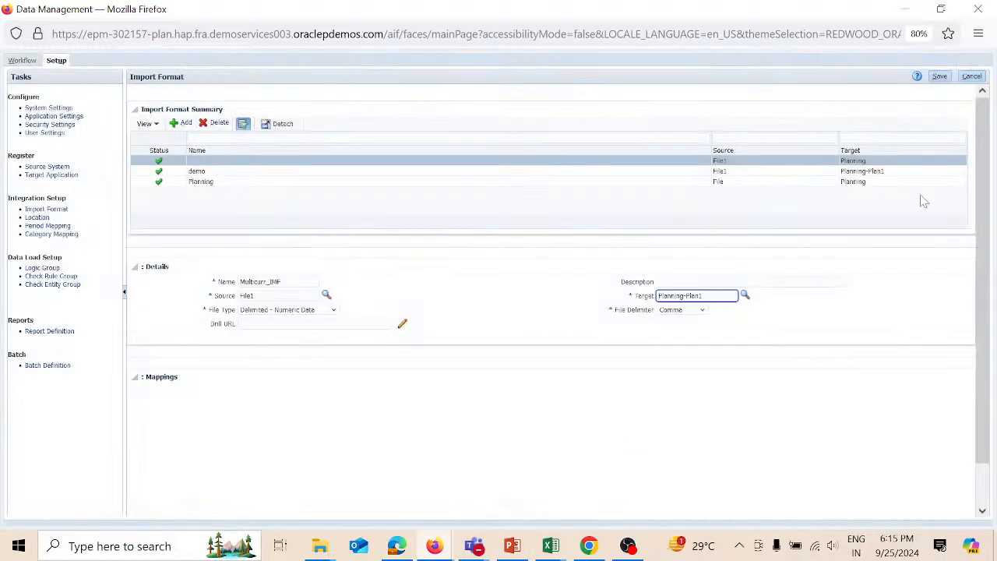
pyautogui.click(940, 77)
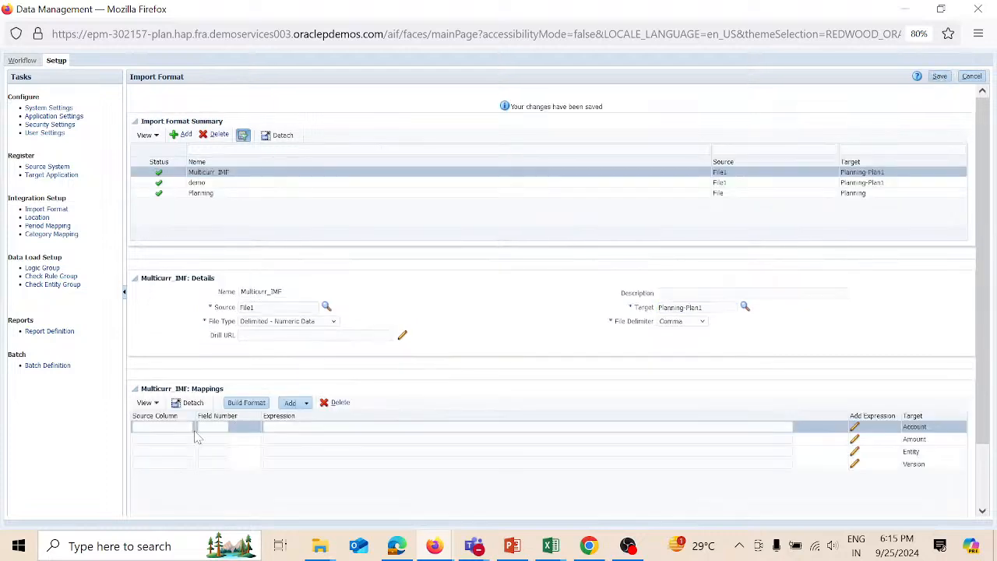
# - Set the Account mapping's source column to Account, check dataMC1's columns, and save
pyautogui.click(162, 427)
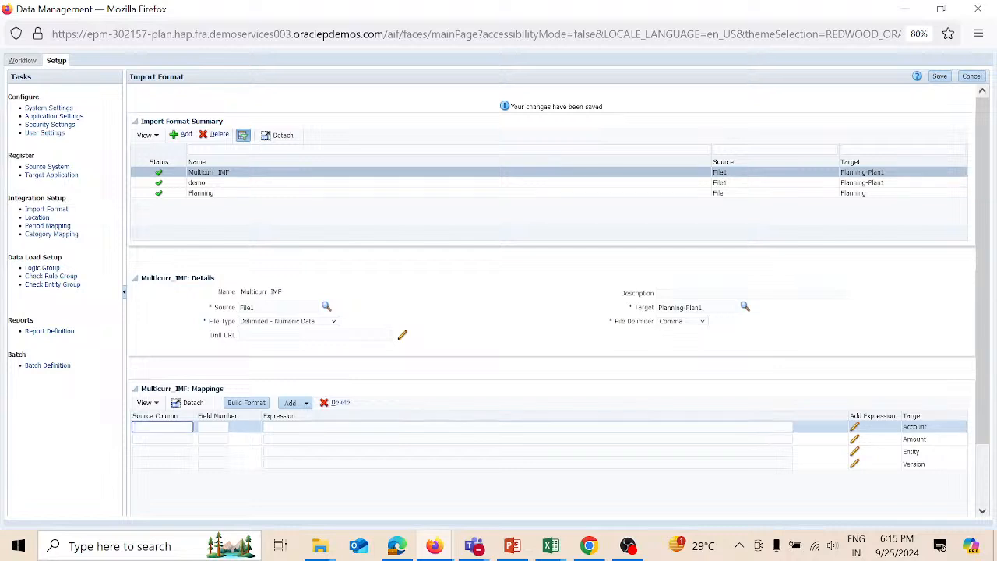
pyautogui.write('Acc')
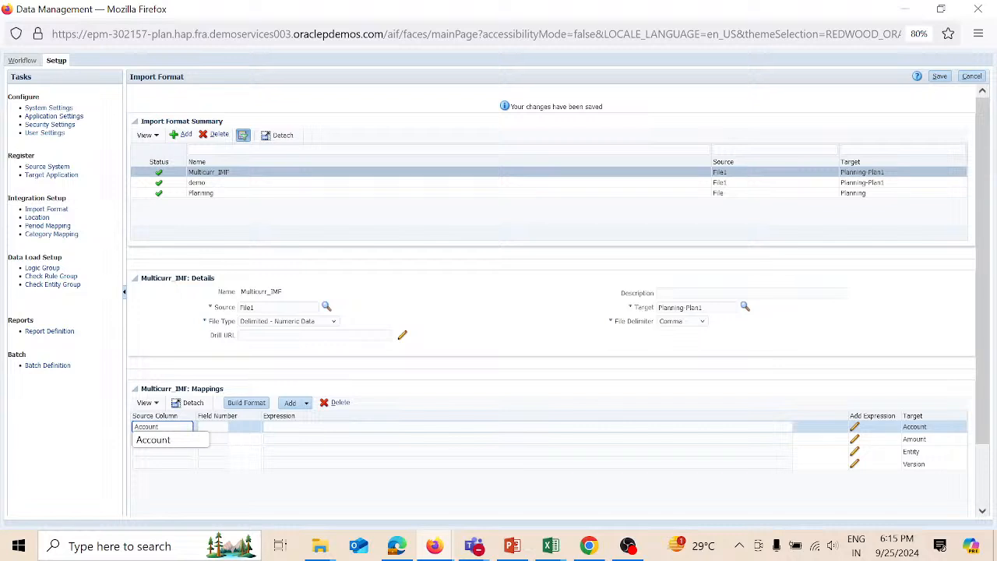
pyautogui.write('ount')
pyautogui.press('Tab')
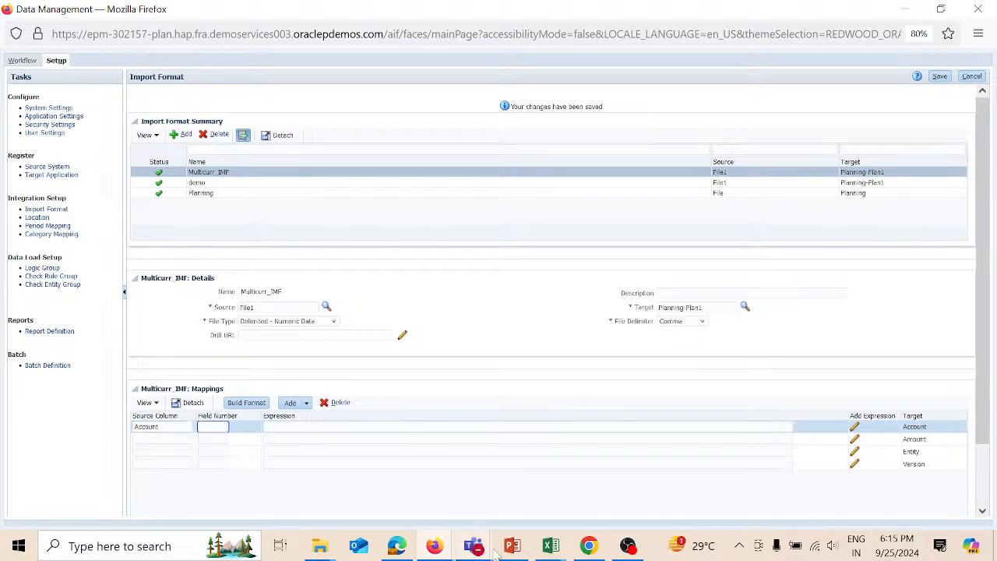
pyautogui.moveTo(566, 549)
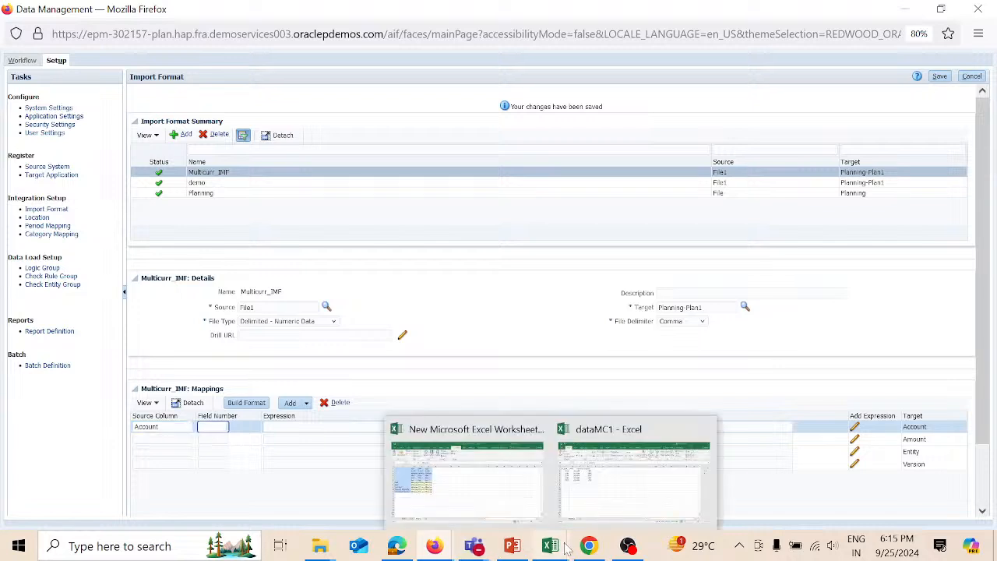
pyautogui.click(612, 490)
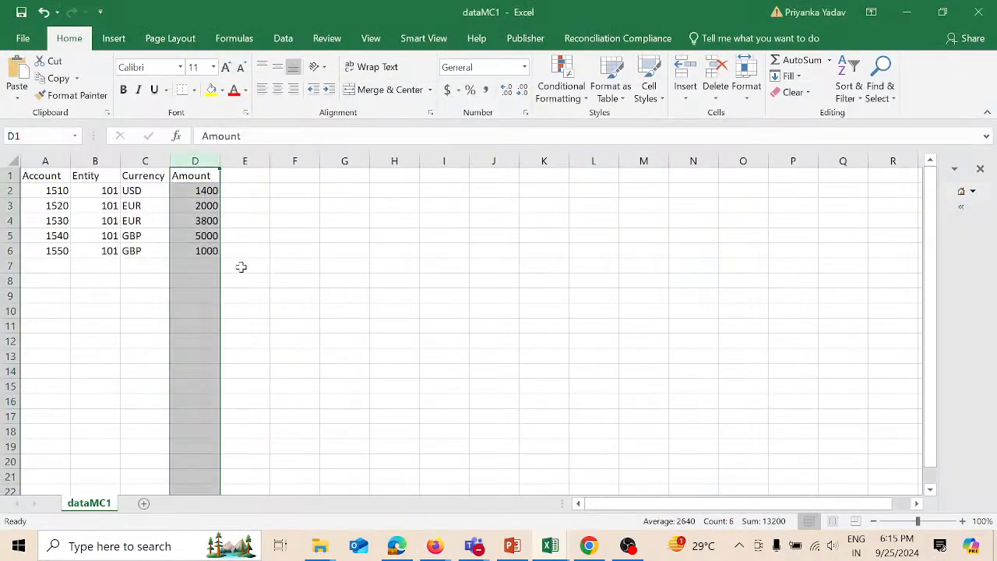
pyautogui.click(60, 159)
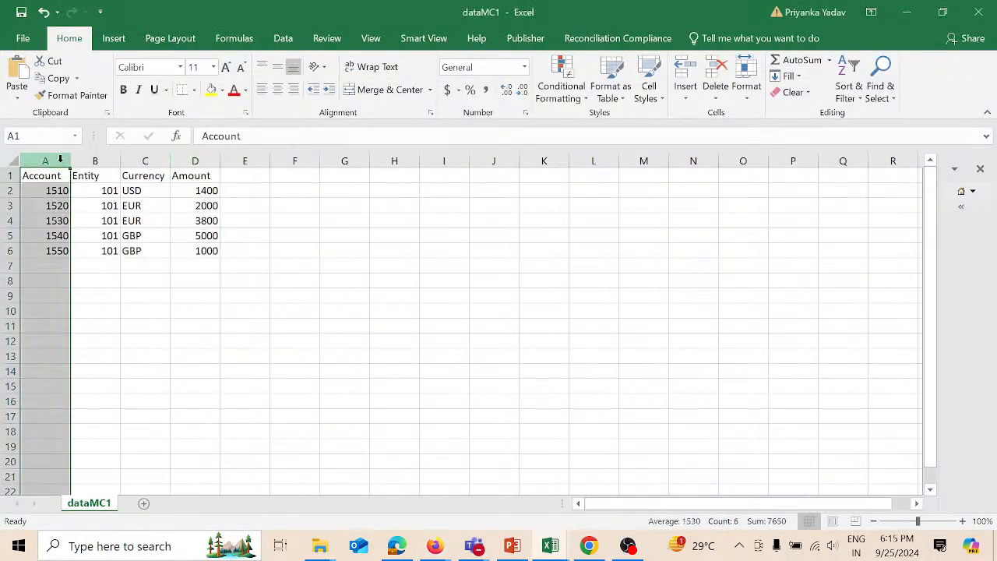
pyautogui.hotkey('alt', 'Tab')
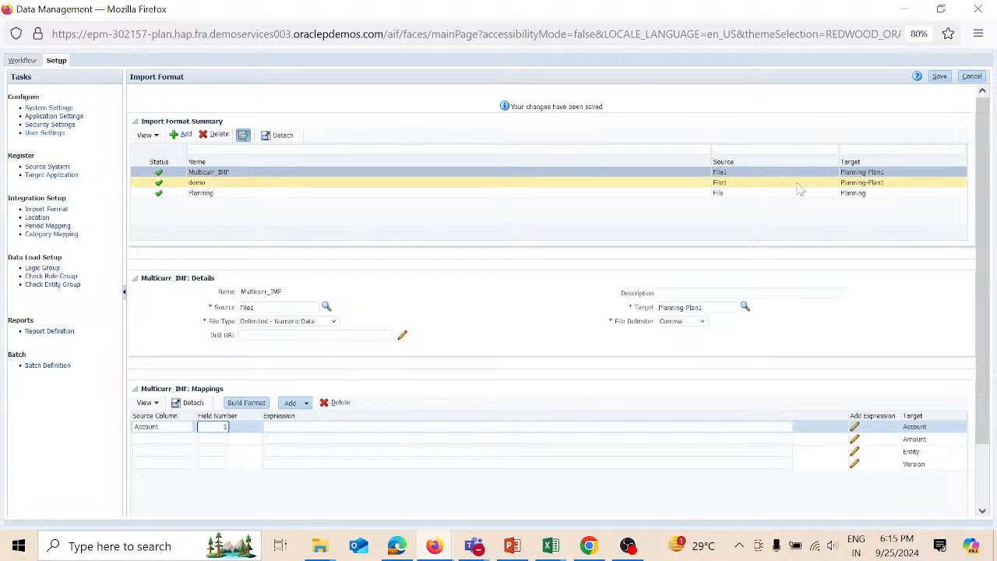
pyautogui.click(939, 76)
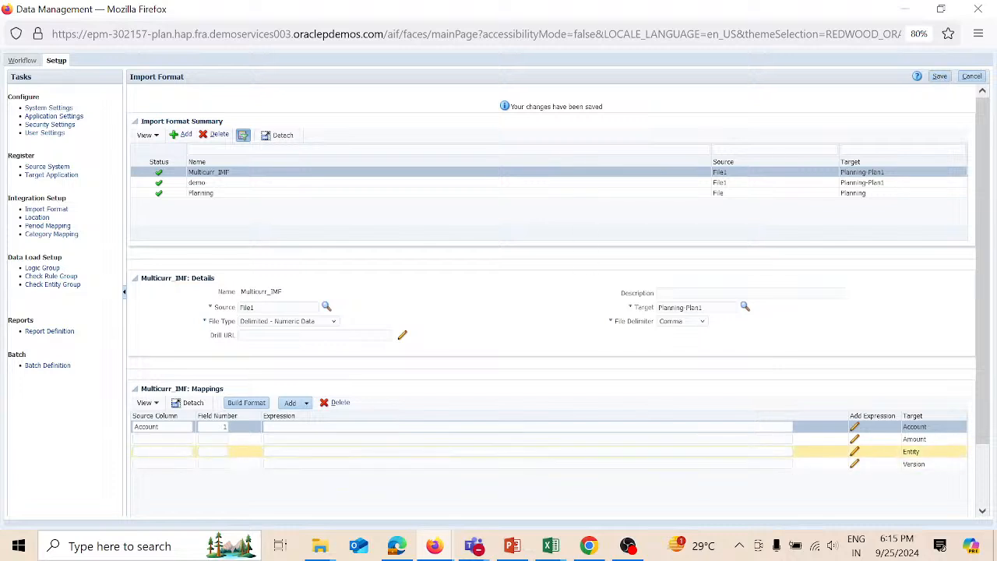
# - Map source column Amount to field number 4 and save
pyautogui.click(162, 439)
pyautogui.write('Amount')
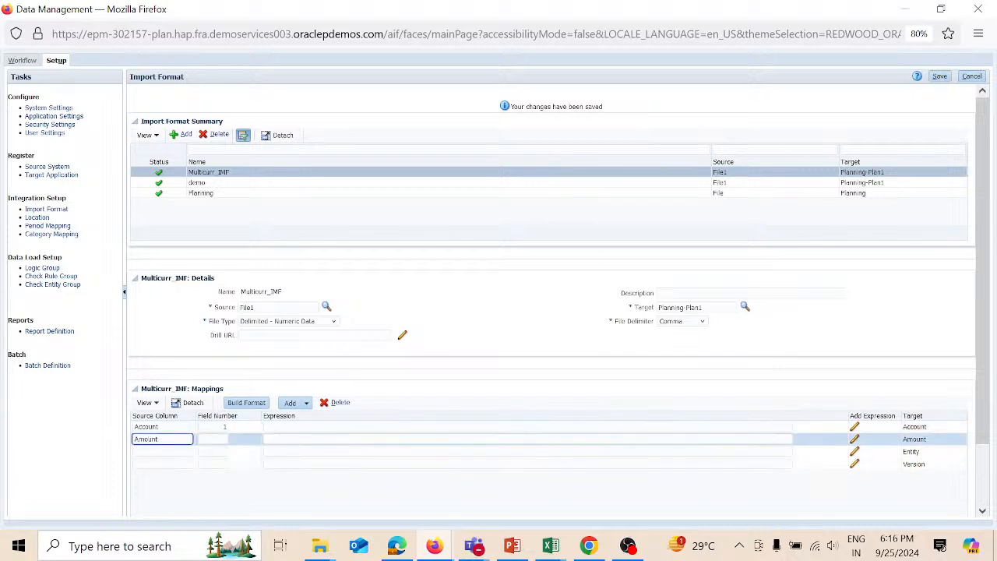
pyautogui.press('Tab')
pyautogui.write('4')
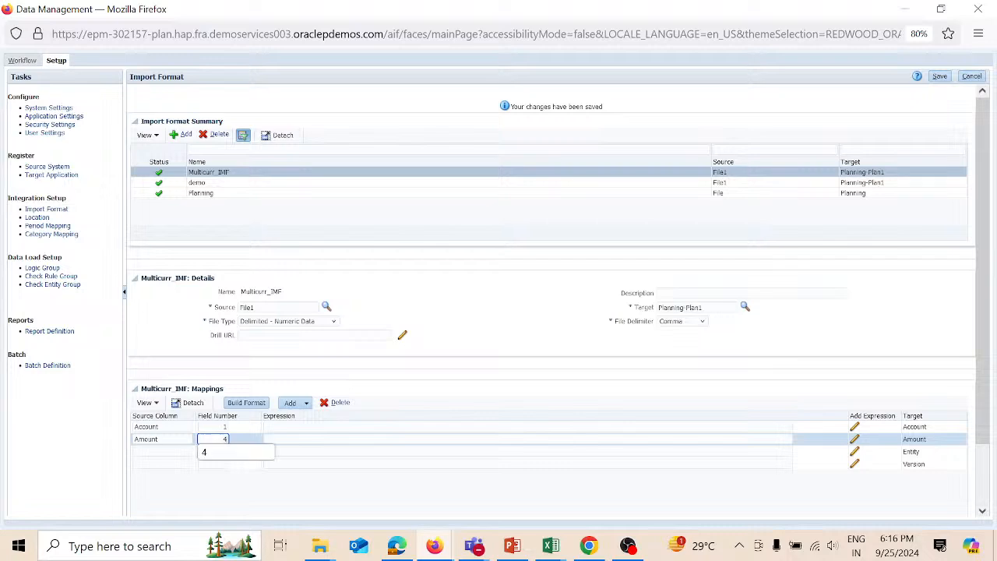
pyautogui.press('Tab')
pyautogui.hotkey('alt', 'Tab')
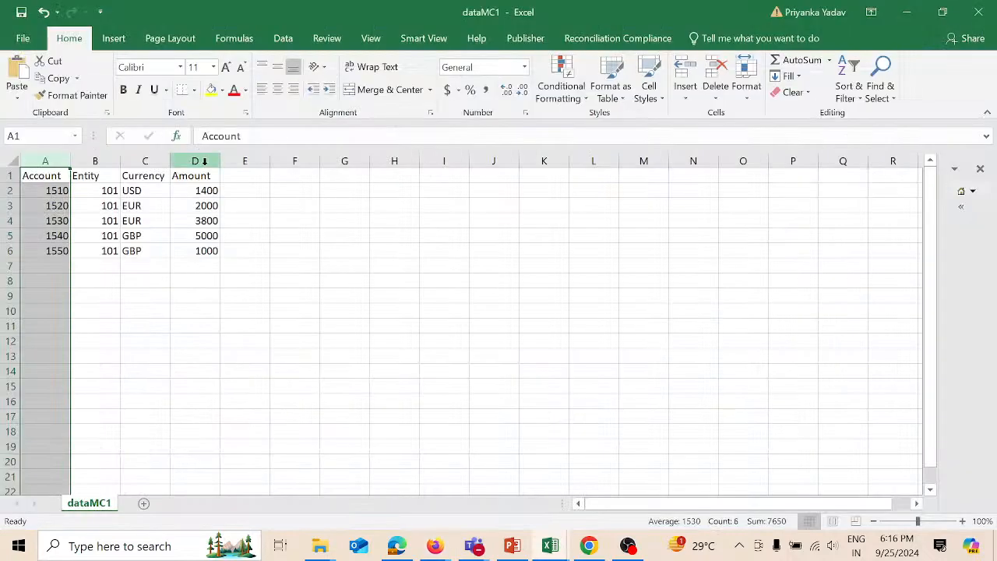
pyautogui.hotkey('alt', 'Tab')
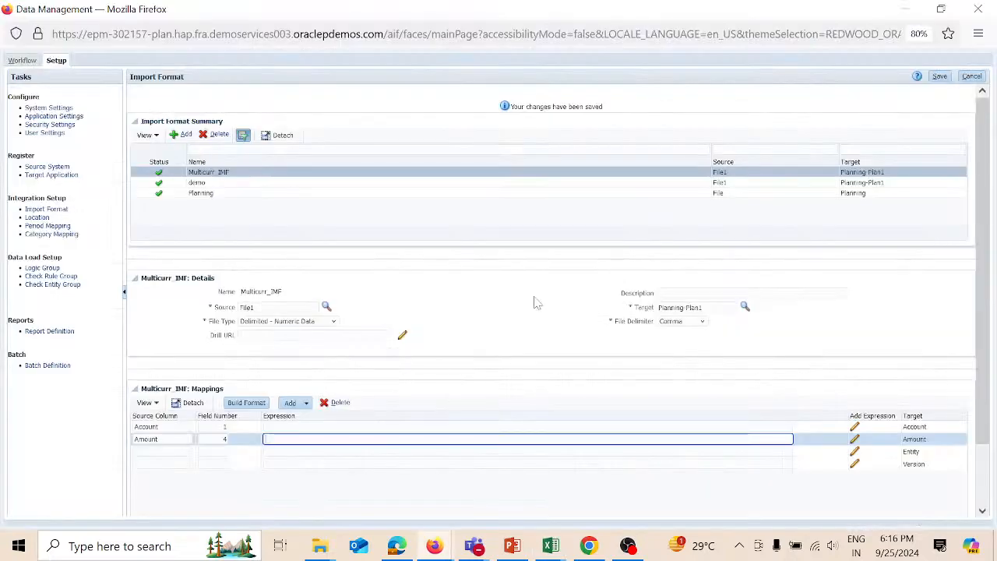
pyautogui.click(939, 77)
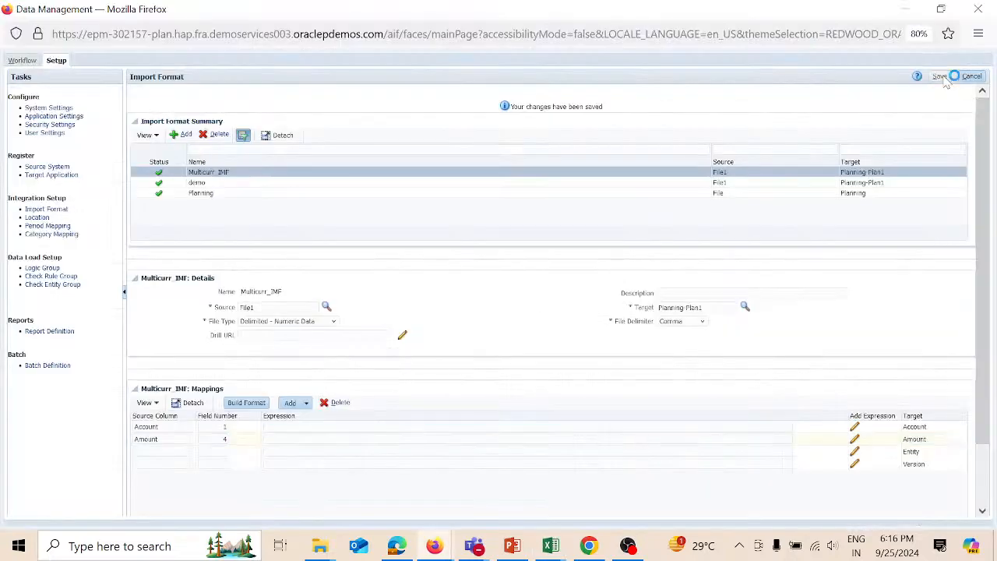
# - Map source column Entity to field number 2, save, and recheck dataMC1's column order
pyautogui.click(162, 452)
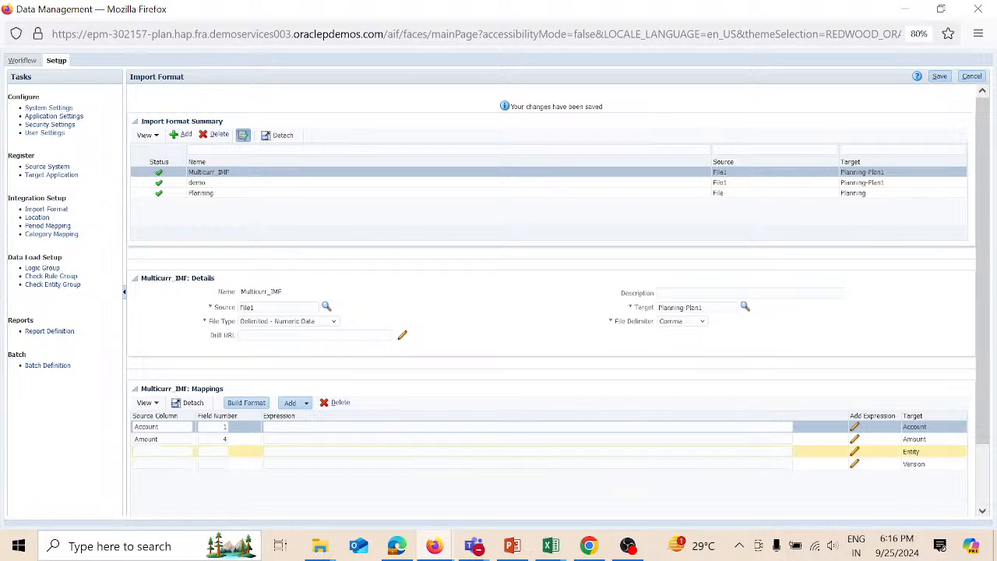
pyautogui.write('Entity')
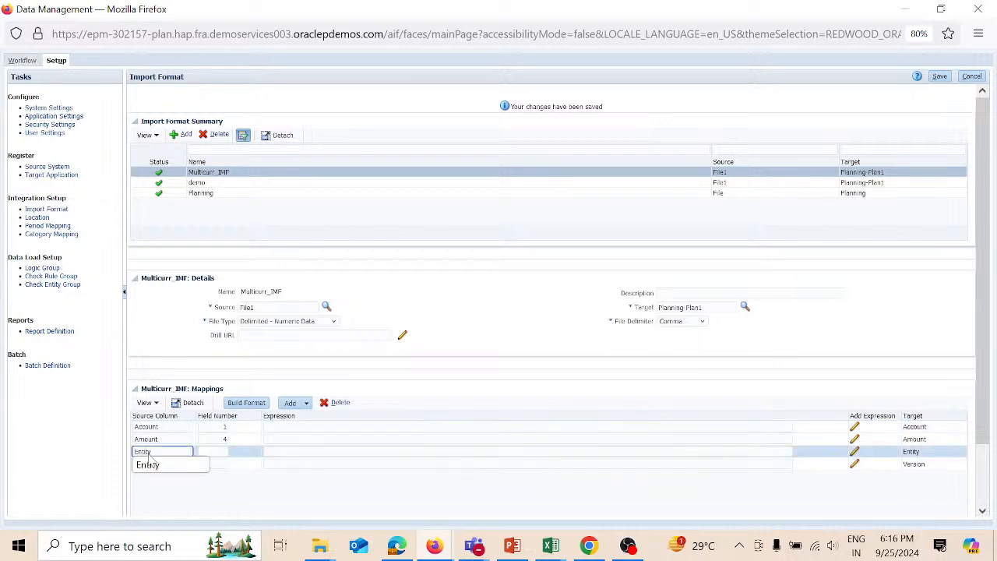
pyautogui.press('Tab')
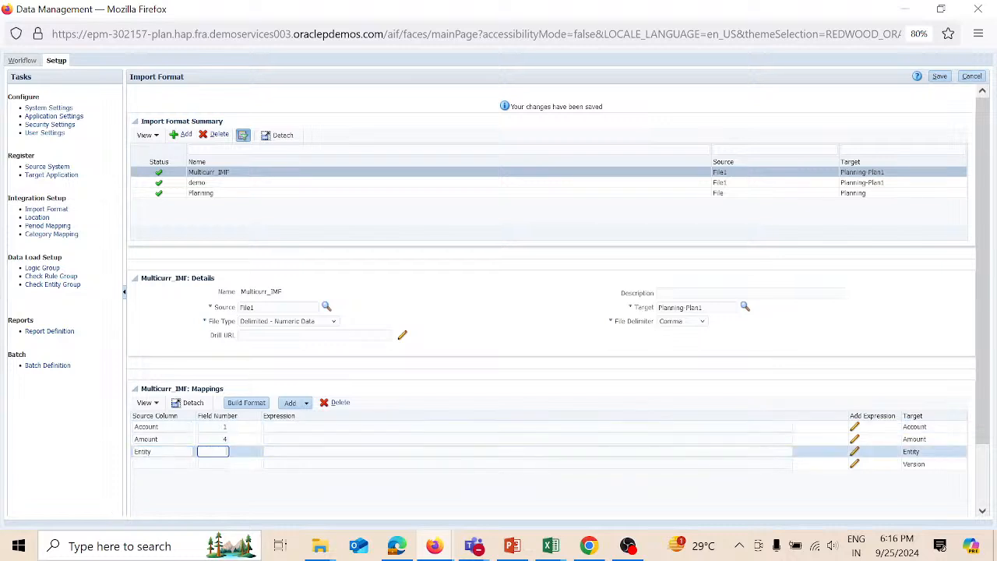
pyautogui.write('2')
pyautogui.press('Tab')
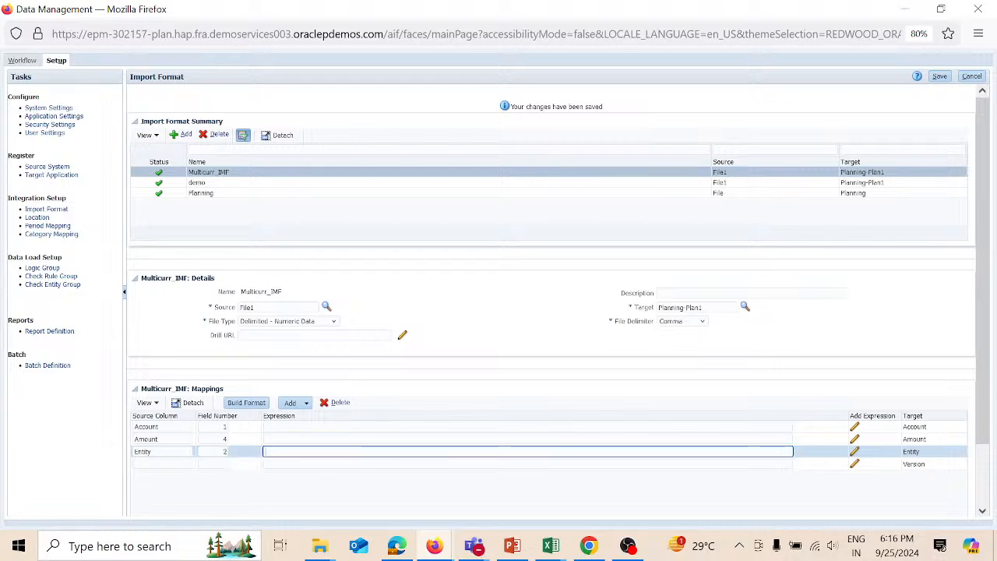
pyautogui.click(940, 77)
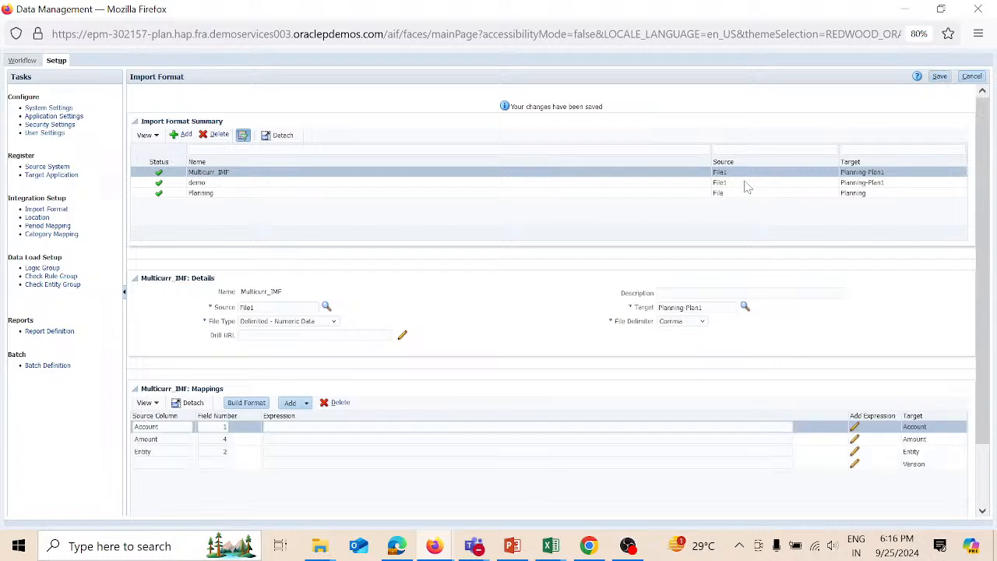
pyautogui.hotkey('alt', 'Tab')
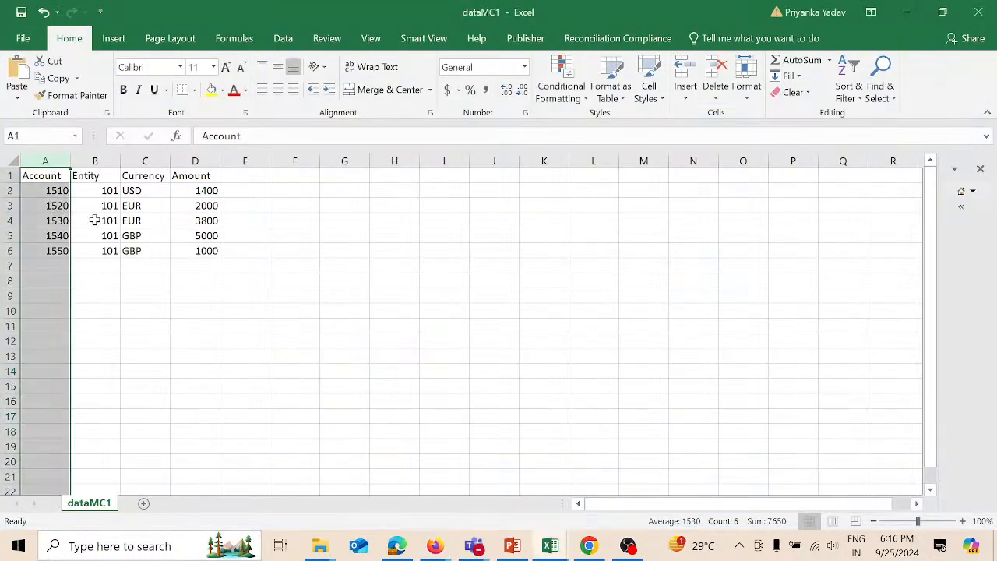
pyautogui.click(115, 163)
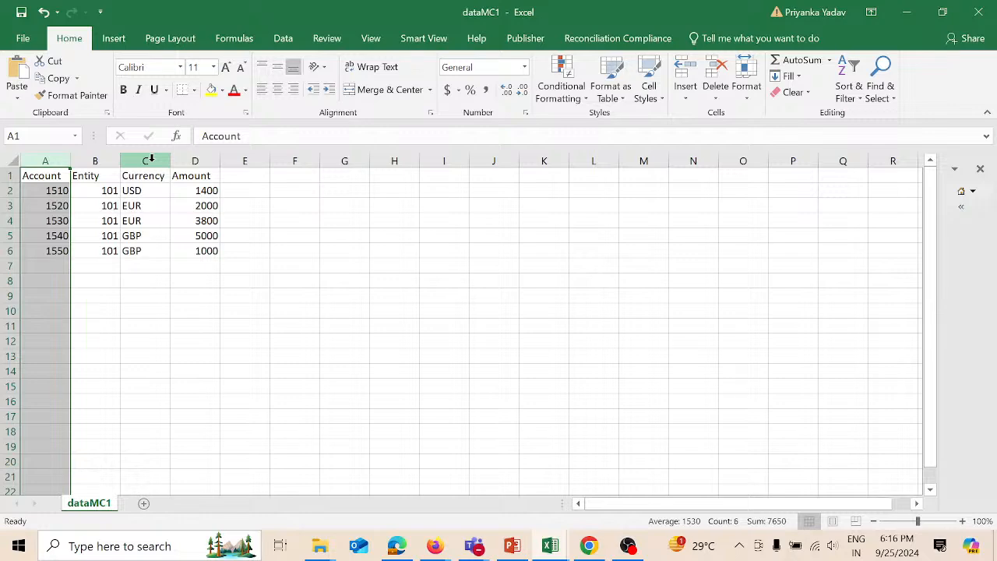
pyautogui.hotkey('alt', 'Tab')
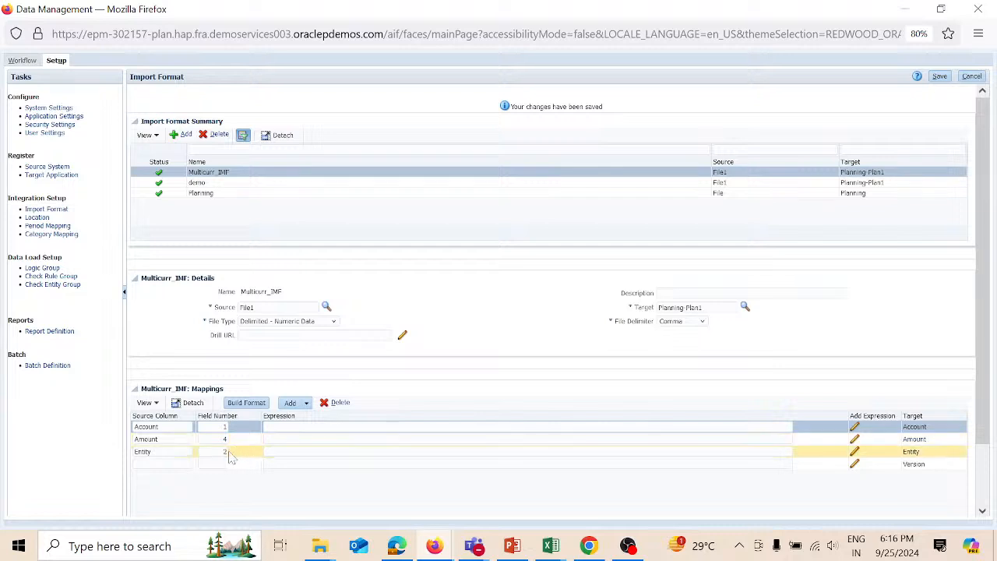
# - Add a Currency row with source column Currency, field 3, save, and confirm column C in dataMC1
pyautogui.click(307, 402)
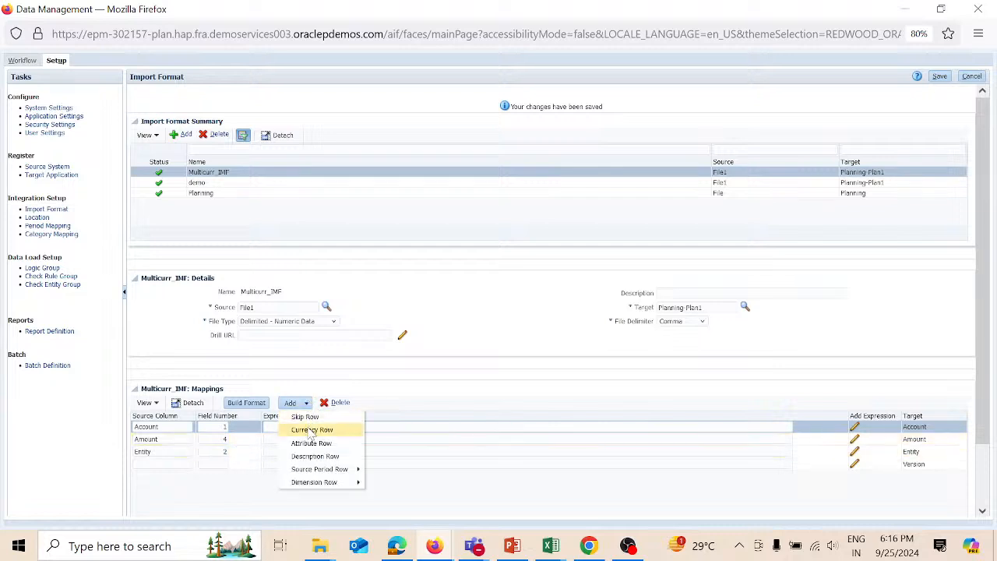
pyautogui.click(310, 429)
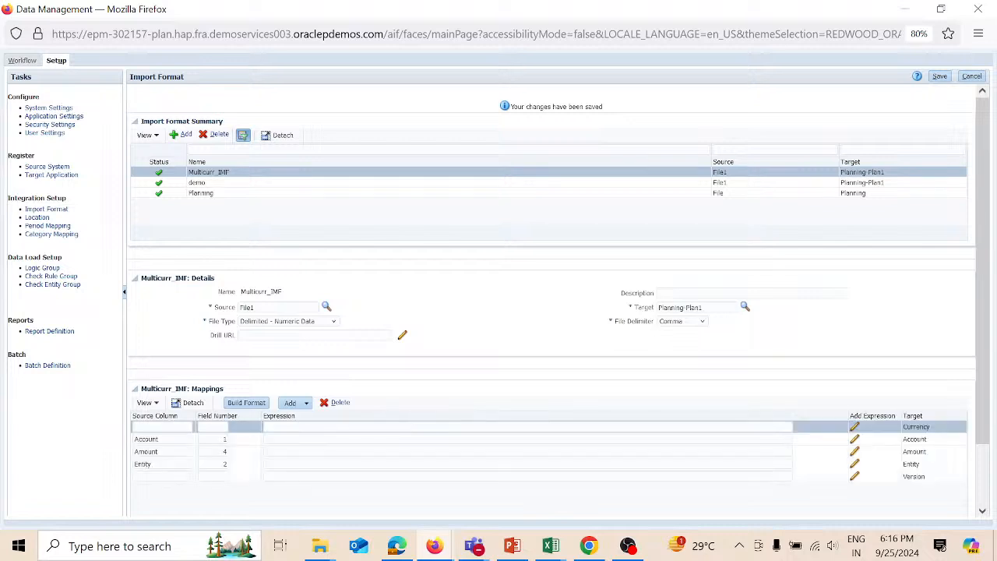
pyautogui.write('C')
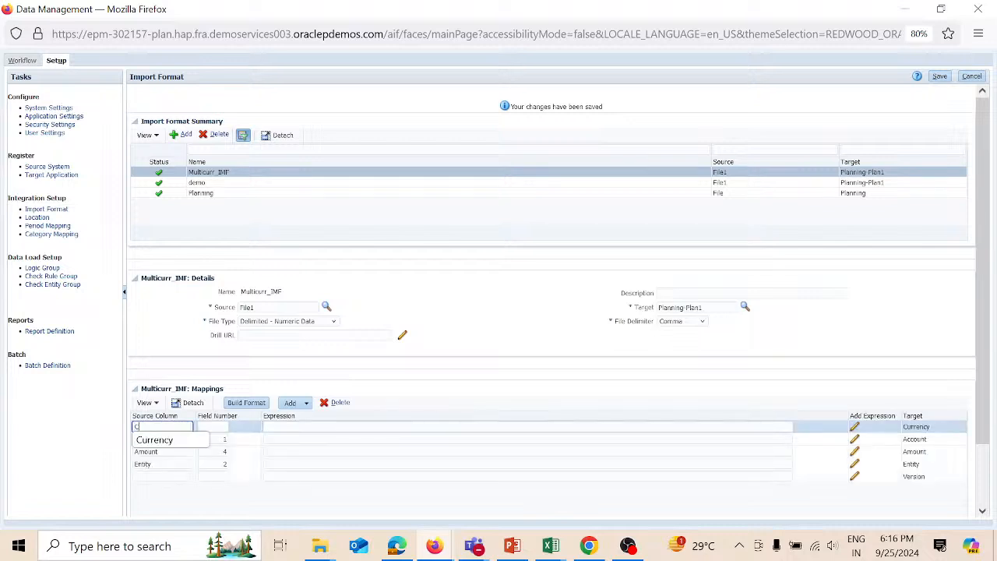
pyautogui.write('urrency')
pyautogui.press('Tab')
pyautogui.write('4')
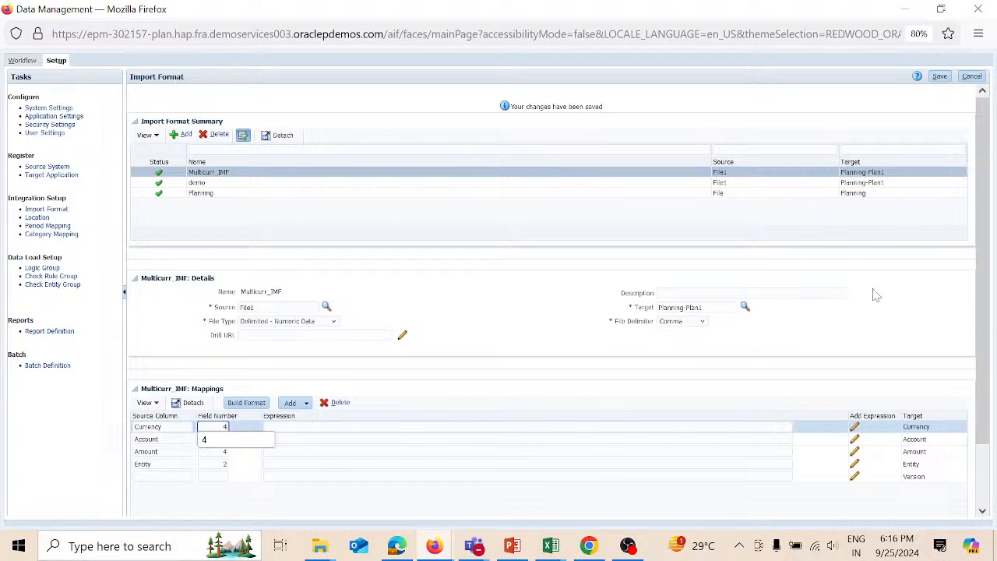
pyautogui.press('BackSpace')
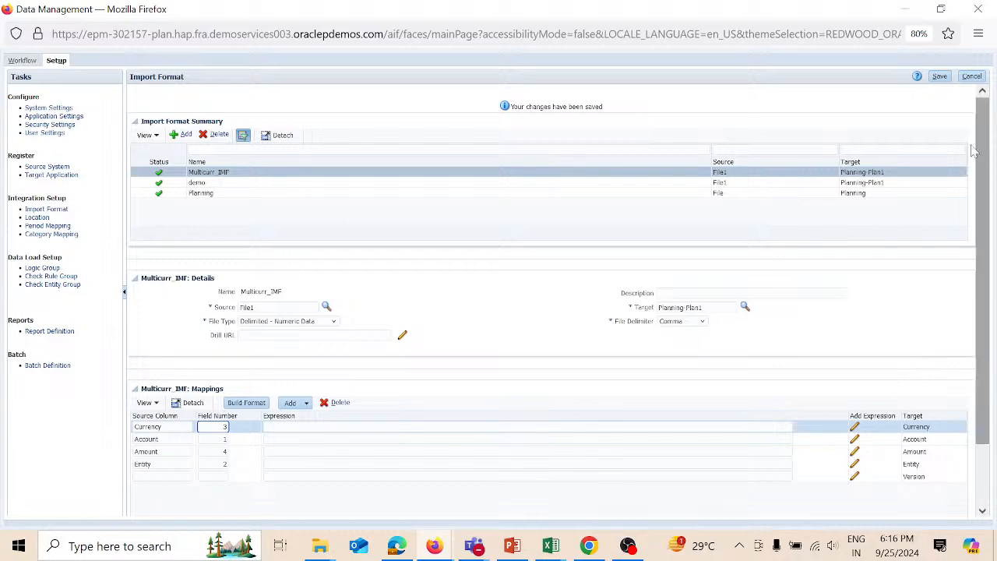
pyautogui.click(942, 78)
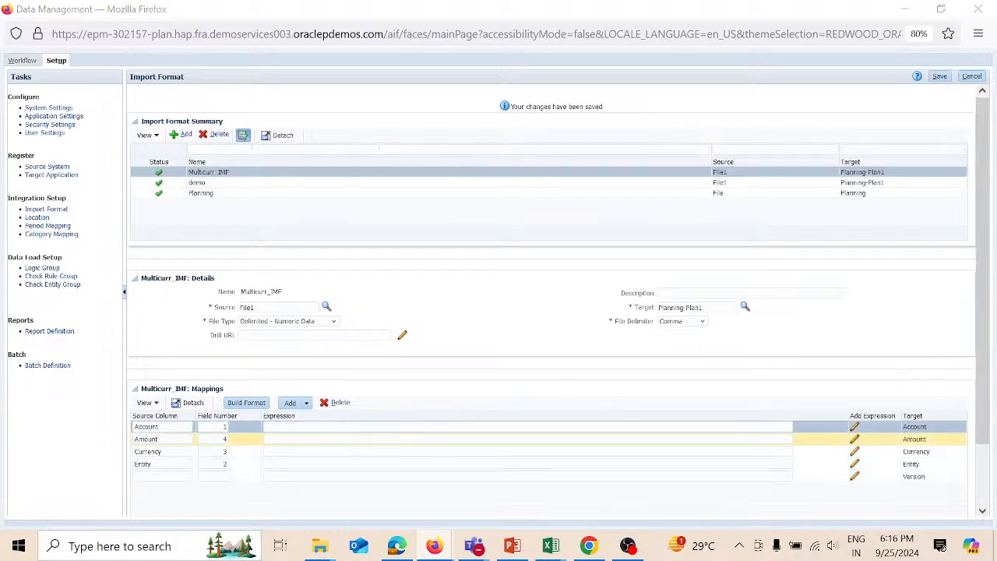
pyautogui.hotkey('alt', 'Tab')
pyautogui.click(150, 162)
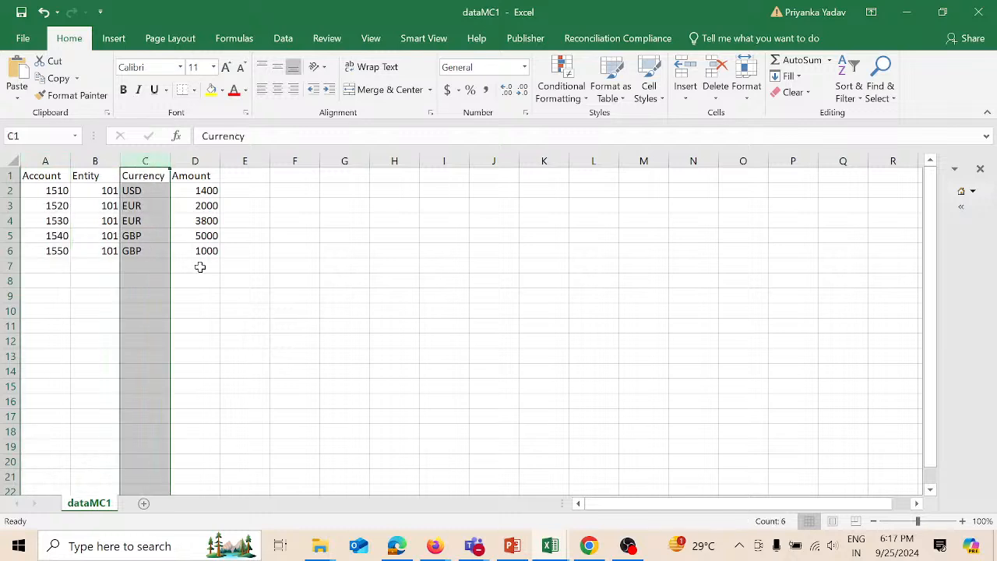
# - Close dataMC1 without saving, then map Version to field 2 with expression Working and save
pyautogui.click(979, 9)
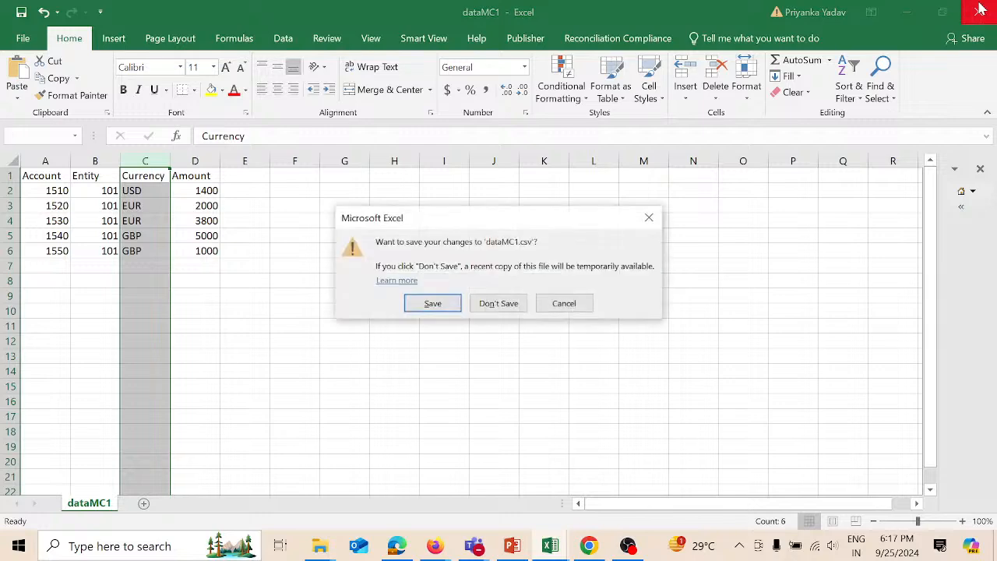
pyautogui.click(498, 303)
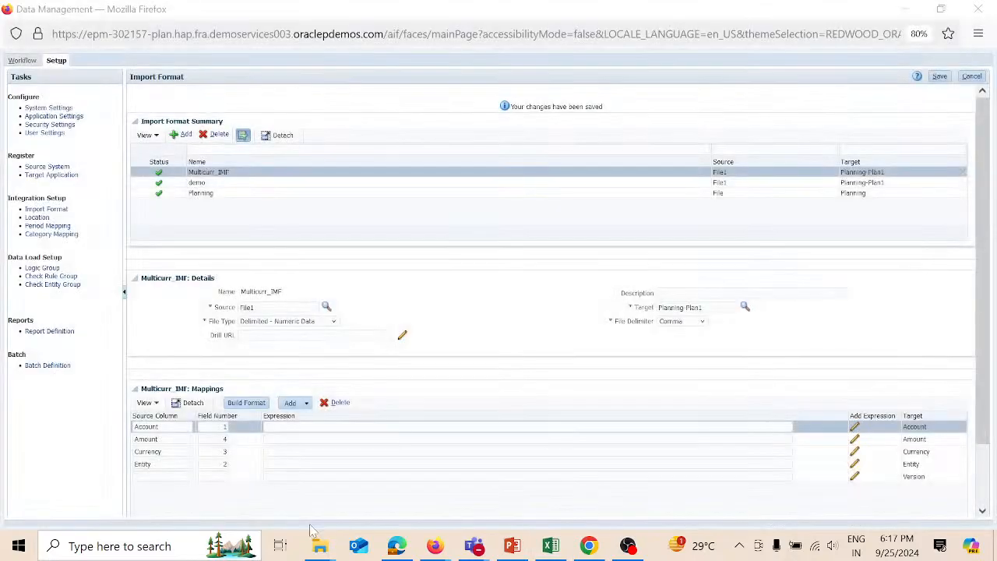
pyautogui.click(179, 476)
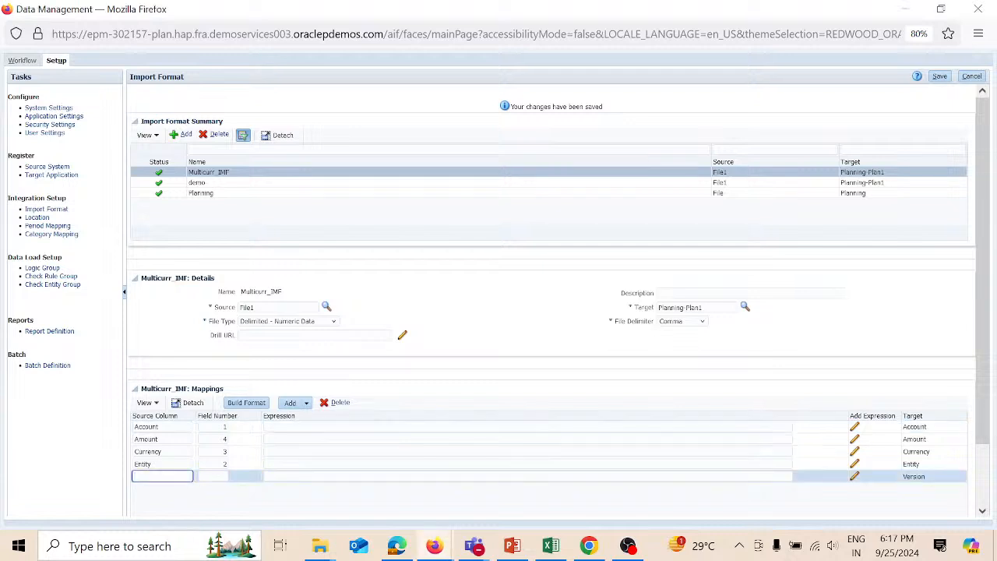
pyautogui.write('Version')
pyautogui.press('Tab')
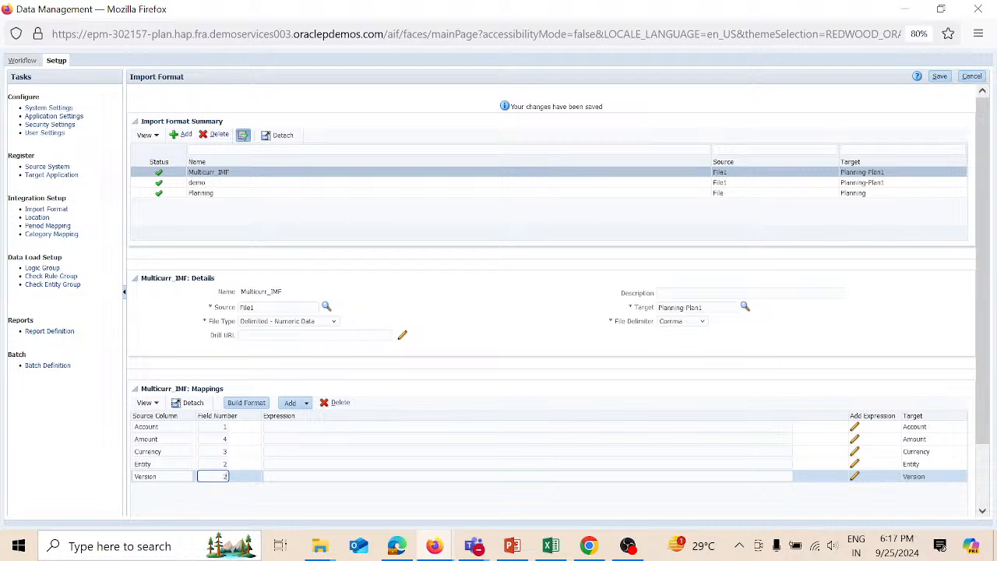
pyautogui.press('Tab')
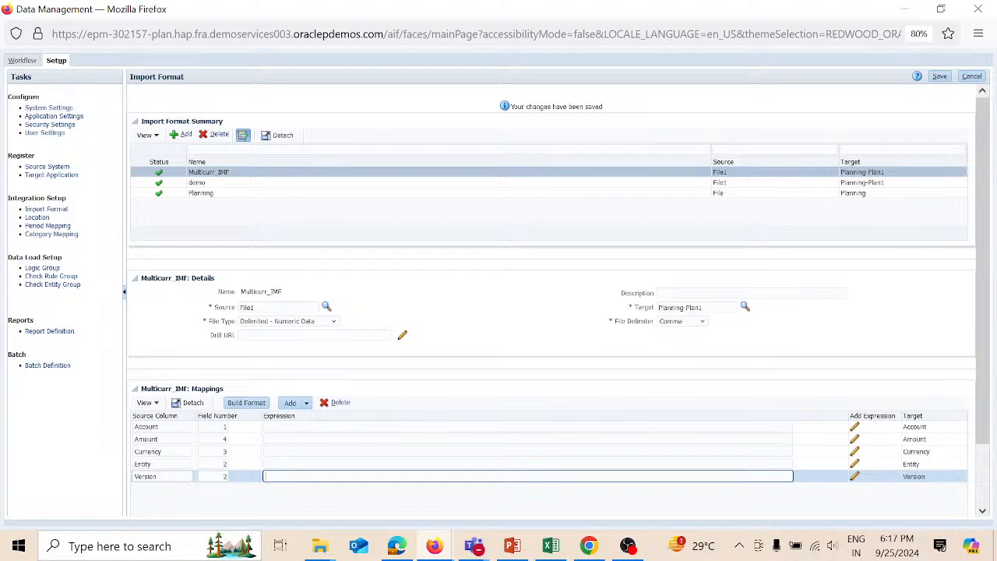
pyautogui.write('Working')
pyautogui.click(939, 77)
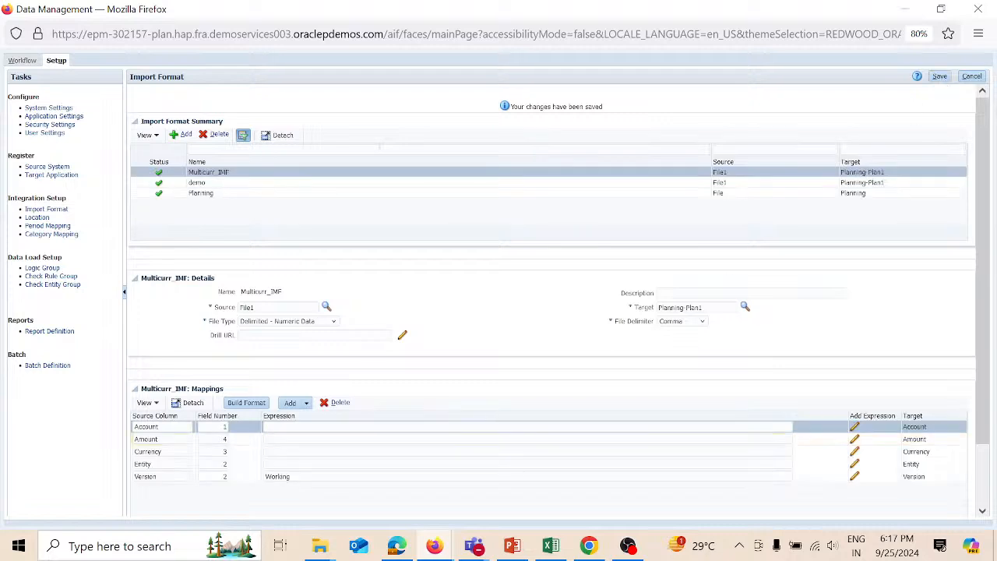
# - Open Location setup filtered to the Planning-Plan1 target application
pyautogui.click(40, 217)
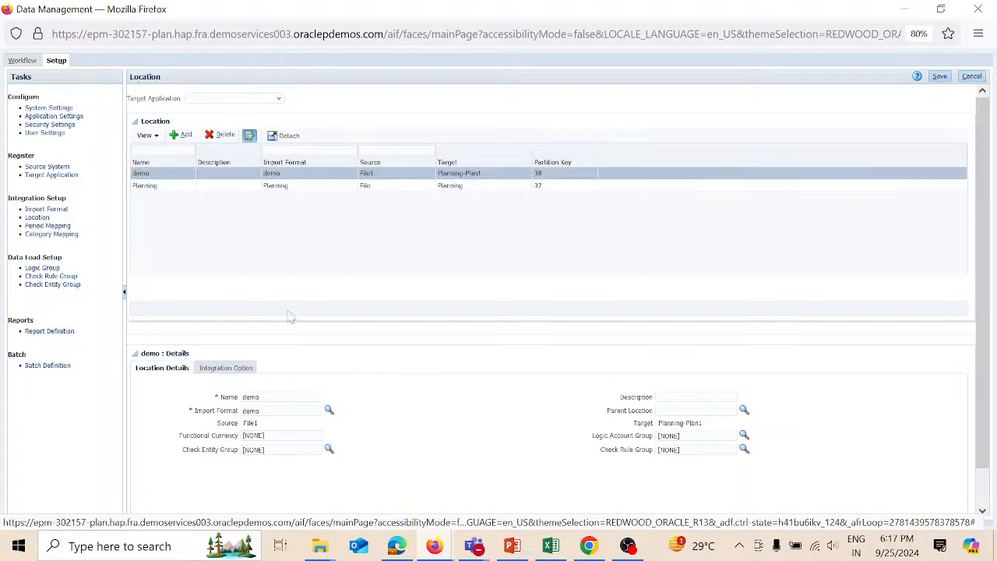
pyautogui.click(279, 101)
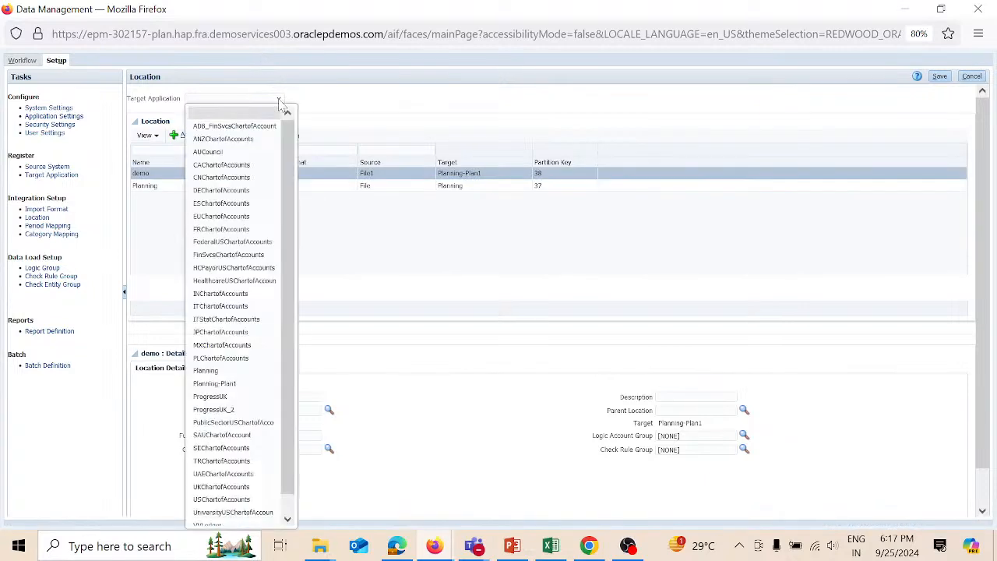
pyautogui.click(251, 387)
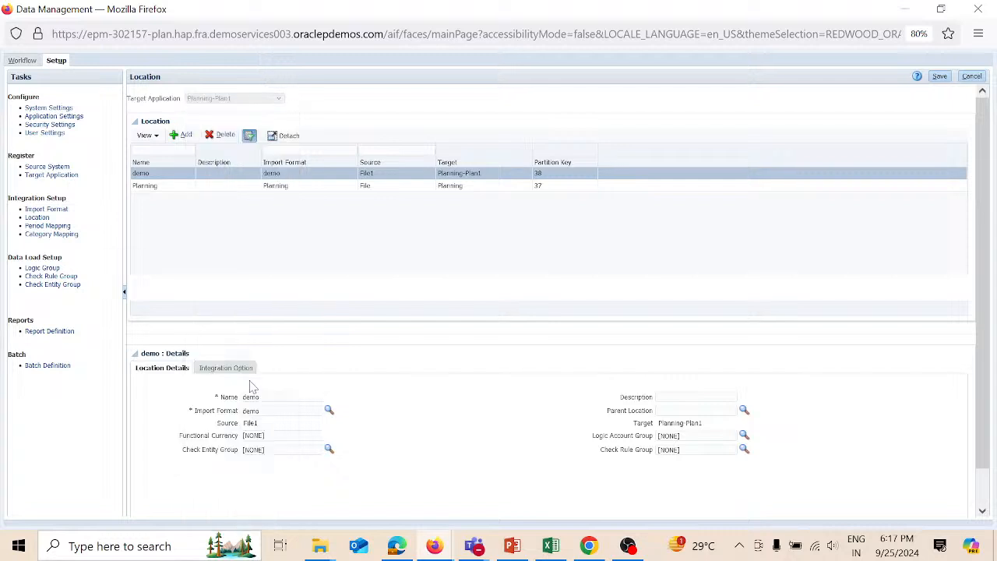
# - Add location Multicurr_Loc with import format Multicurr_IMF, save it, and go to Workflow
pyautogui.click(184, 135)
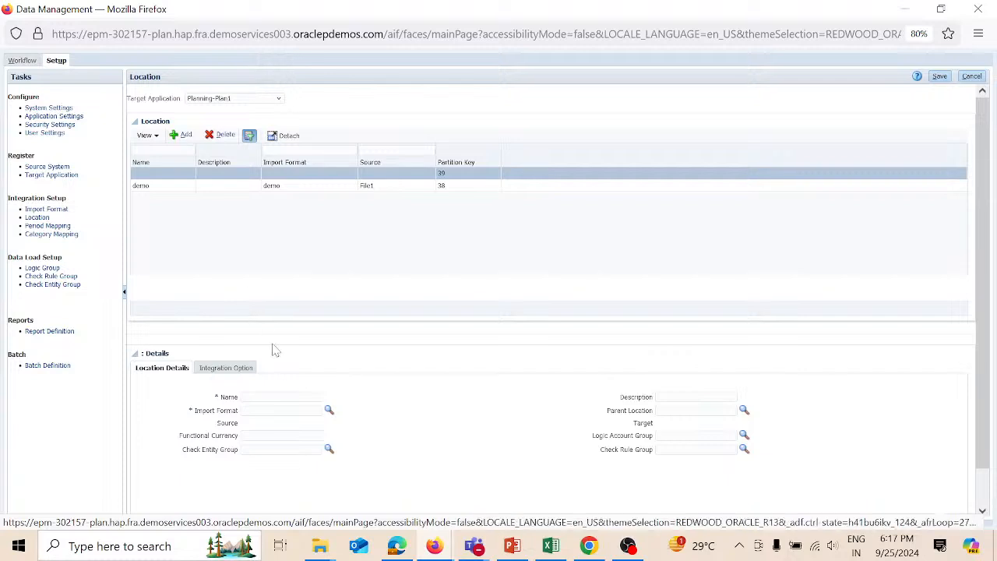
pyautogui.click(281, 397)
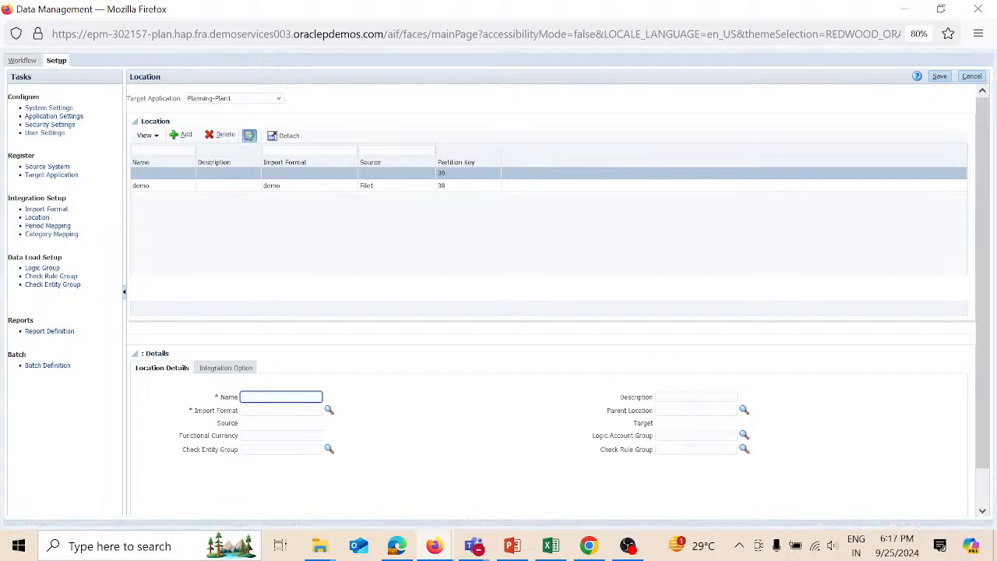
pyautogui.write('Multi')
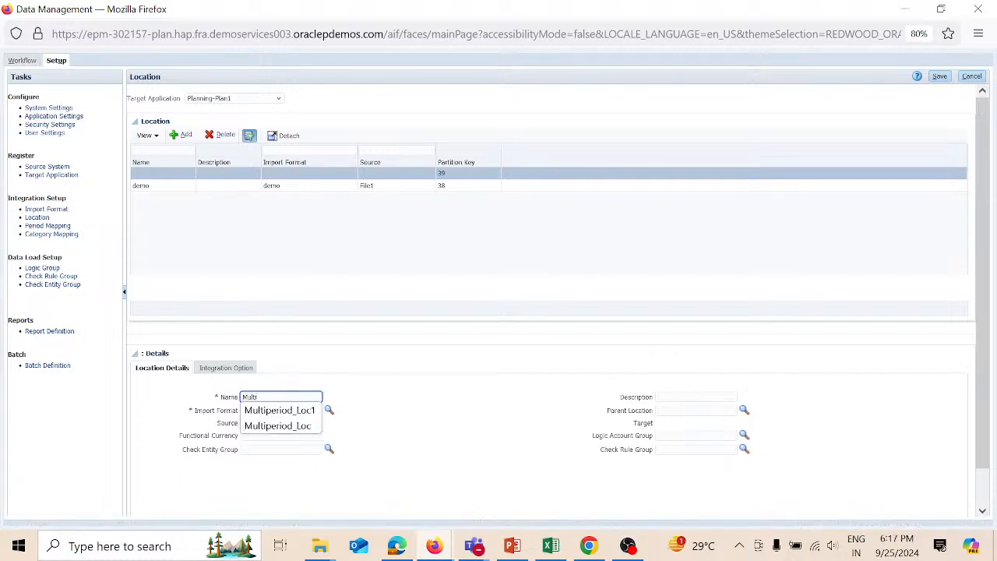
pyautogui.write('curr_Loc')
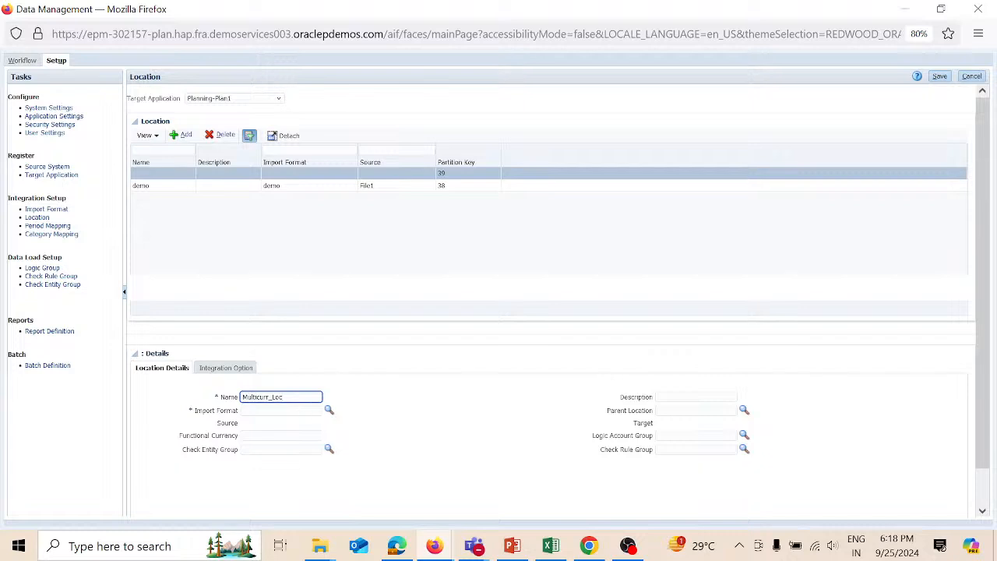
pyautogui.press('Tab')
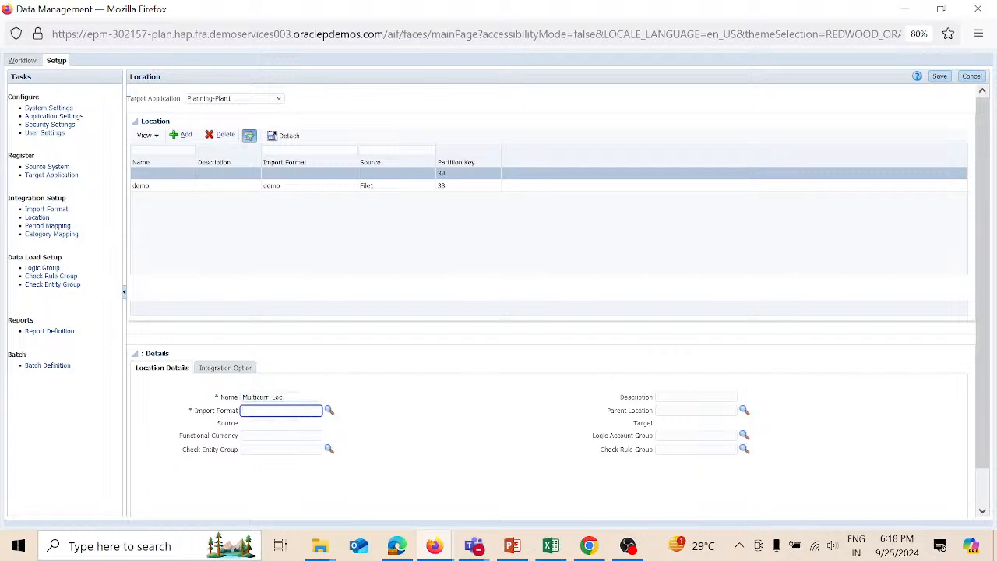
pyautogui.click(328, 410)
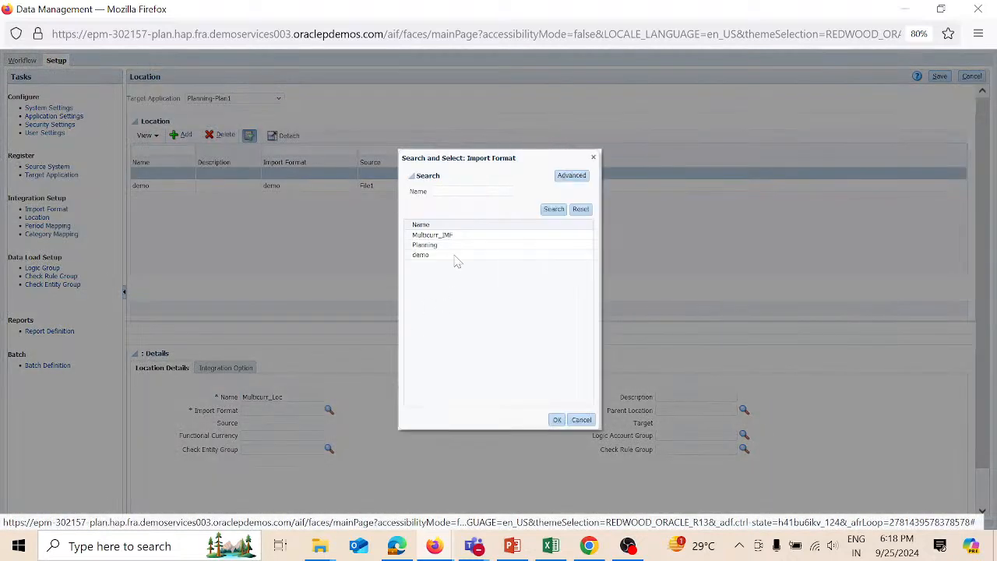
pyautogui.click(457, 235)
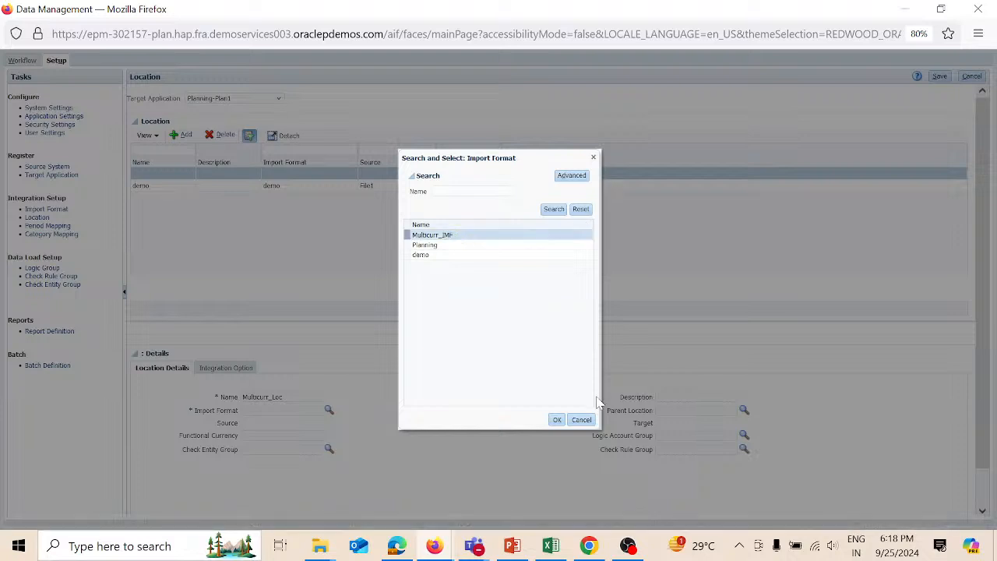
pyautogui.click(558, 419)
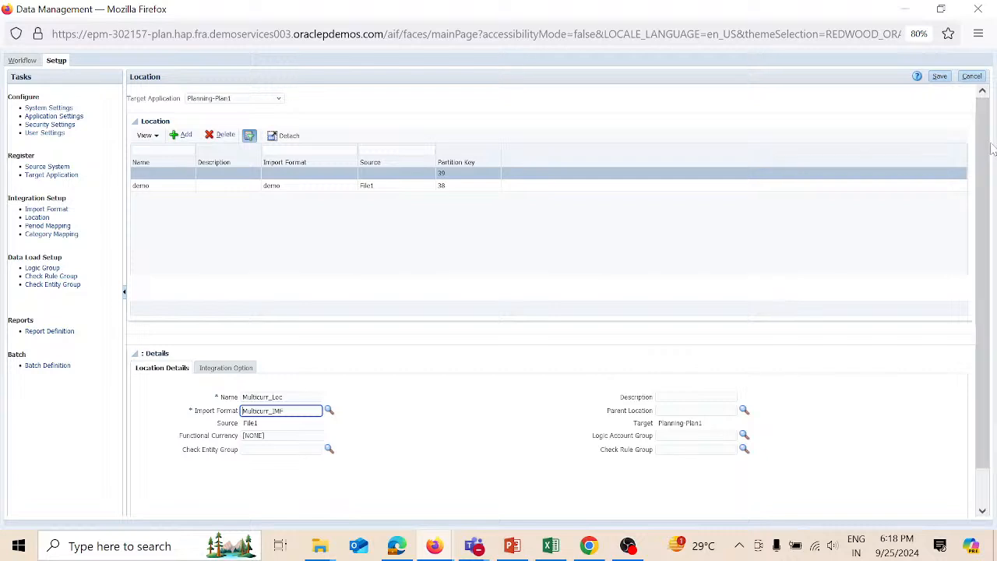
pyautogui.click(940, 77)
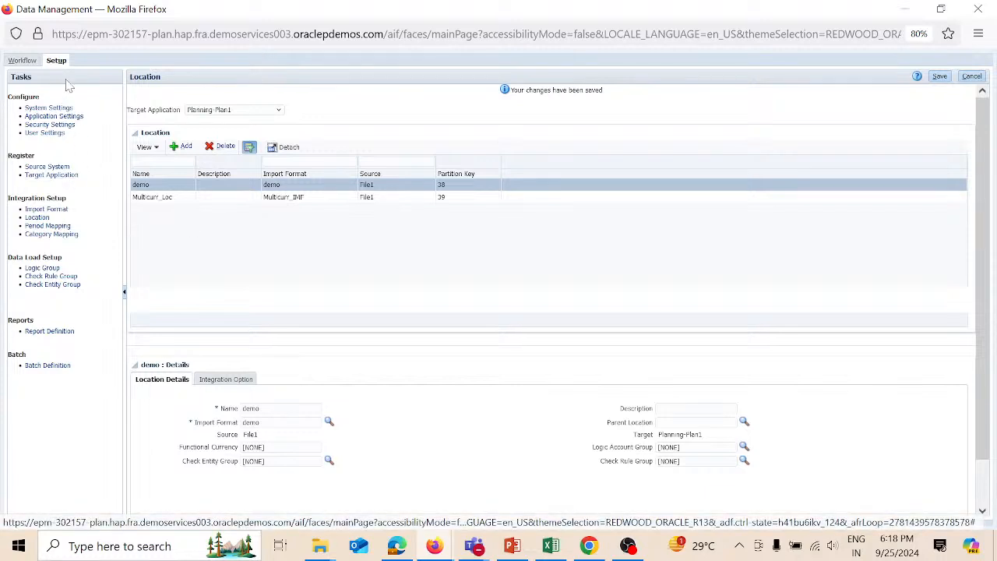
pyautogui.click(29, 61)
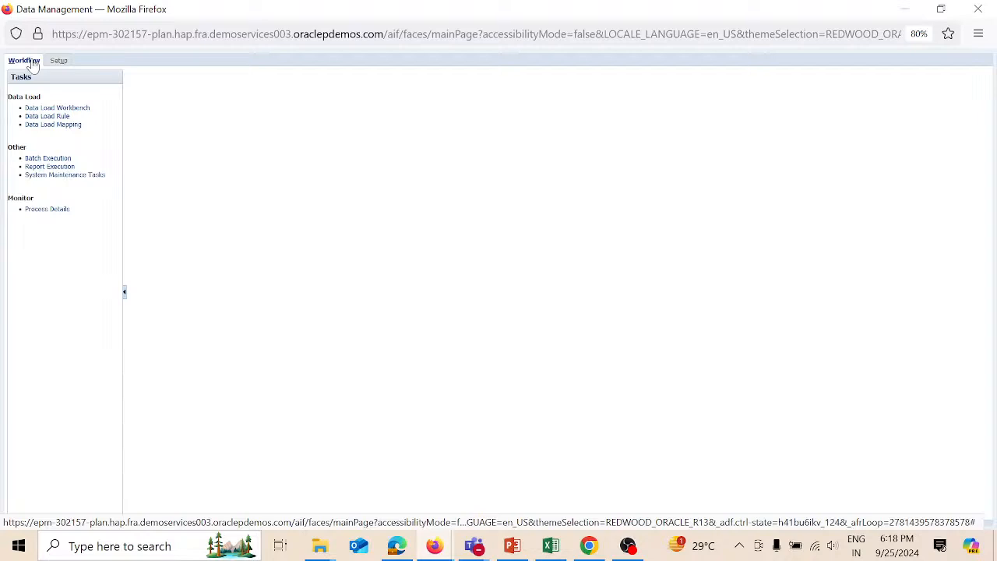
# - Open Data Load Mapping and set the point-of-view location to Multicurr_Loc
pyautogui.click(73, 125)
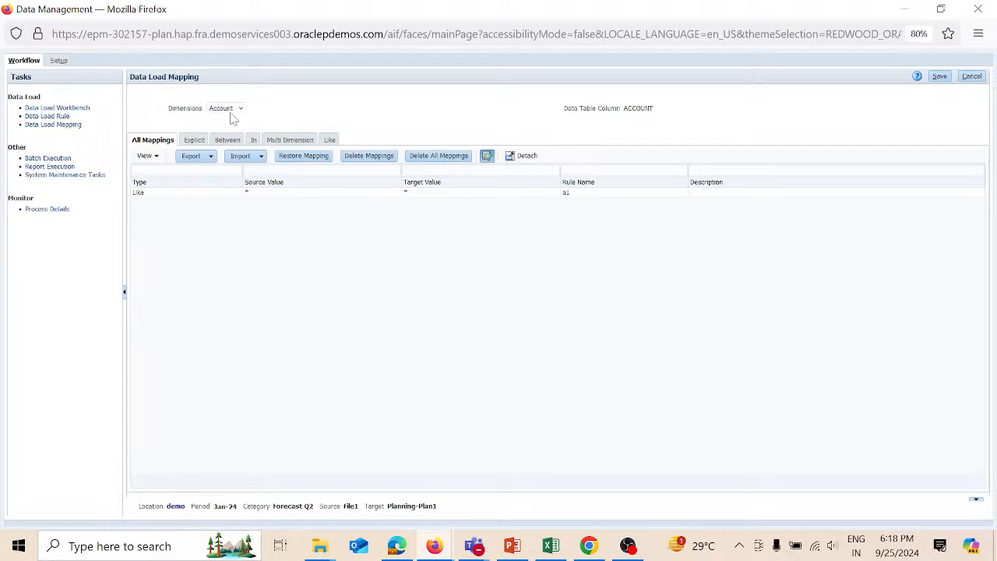
pyautogui.click(175, 506)
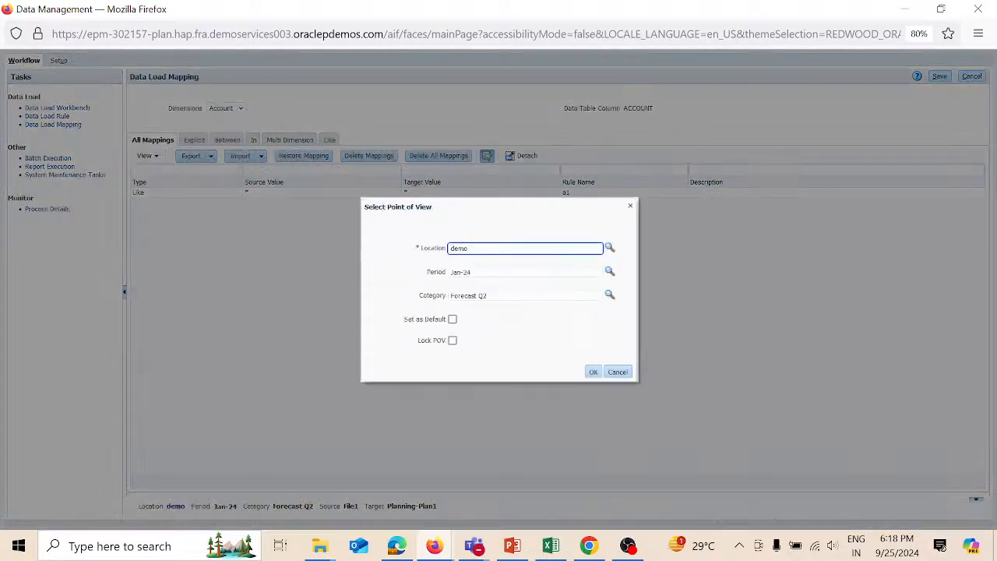
pyautogui.click(609, 248)
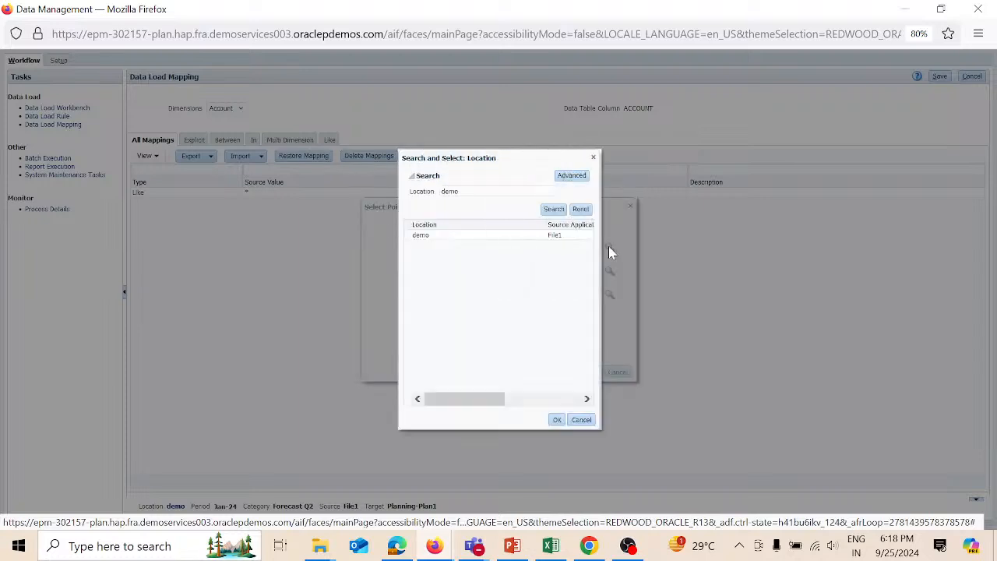
pyautogui.click(585, 213)
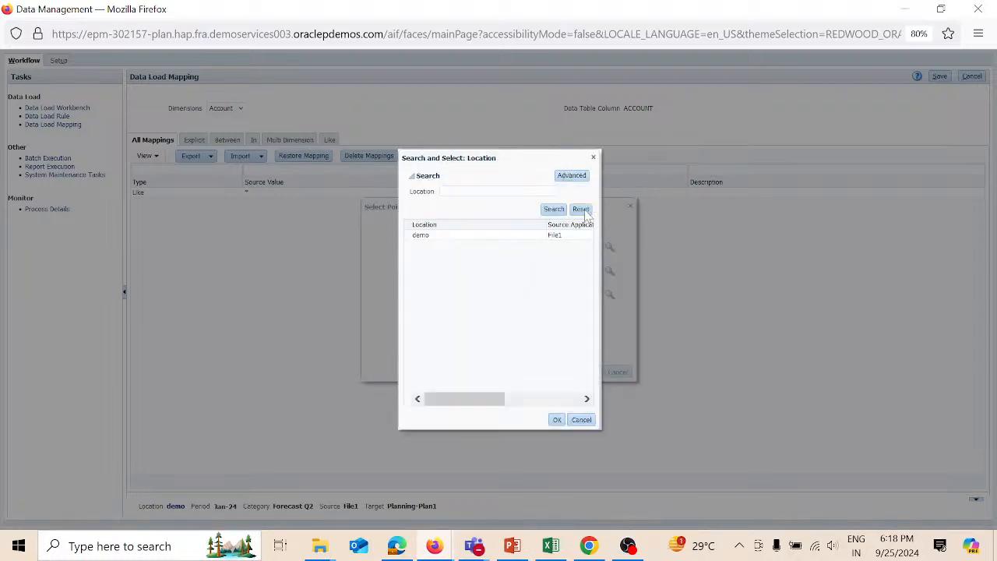
pyautogui.click(558, 209)
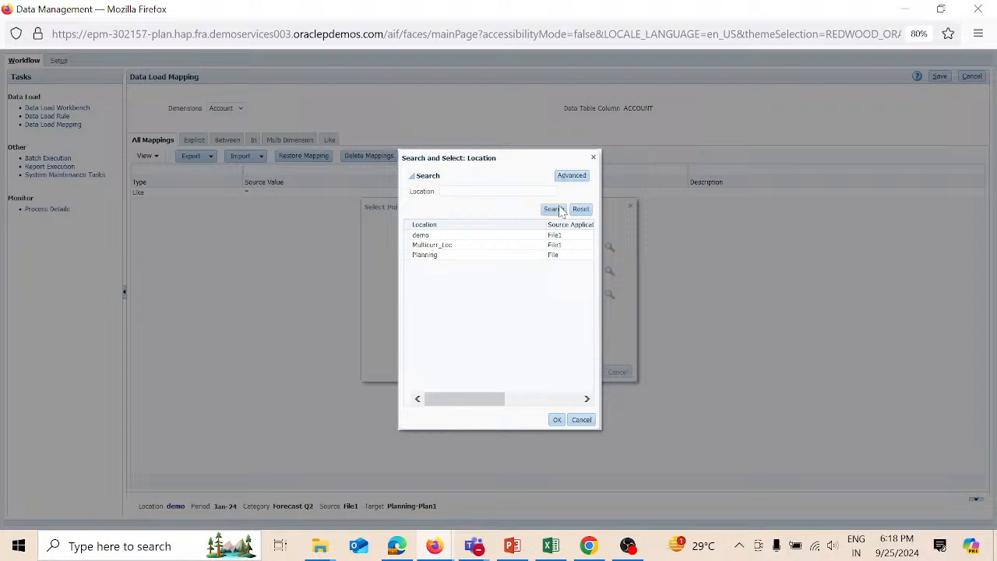
pyautogui.click(517, 246)
pyautogui.click(559, 419)
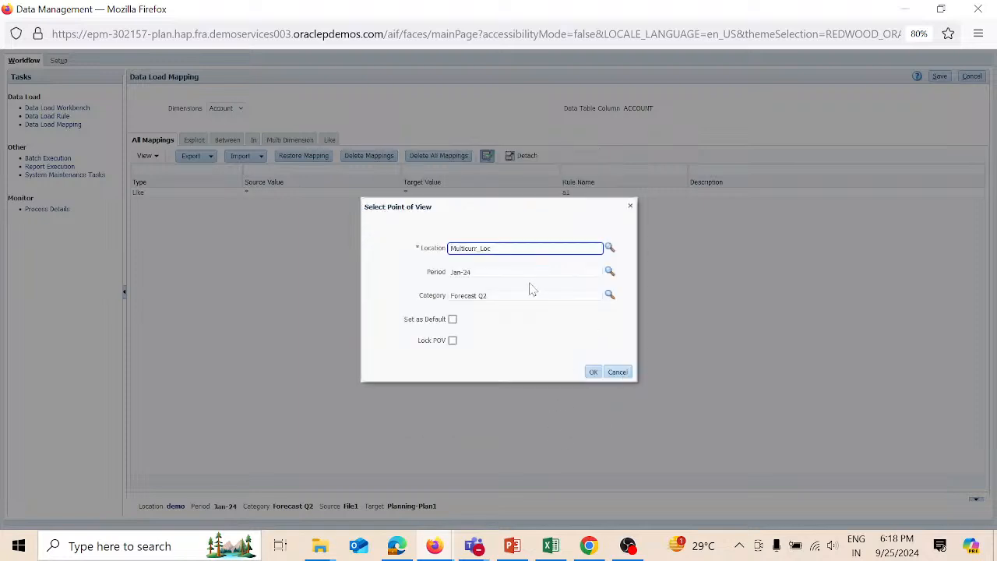
# - Set the point-of-view category to Plan and apply it
pyautogui.click(609, 295)
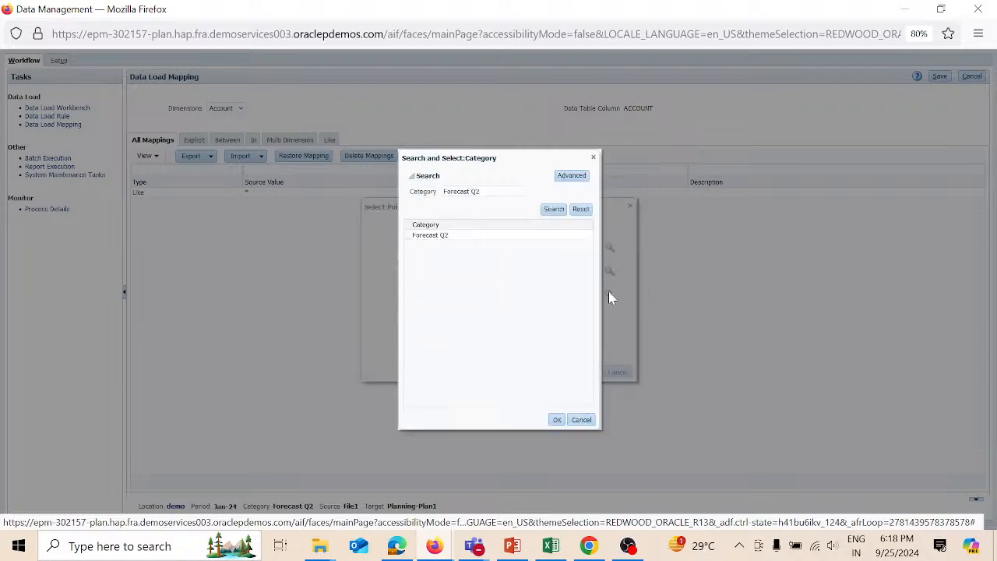
pyautogui.click(581, 211)
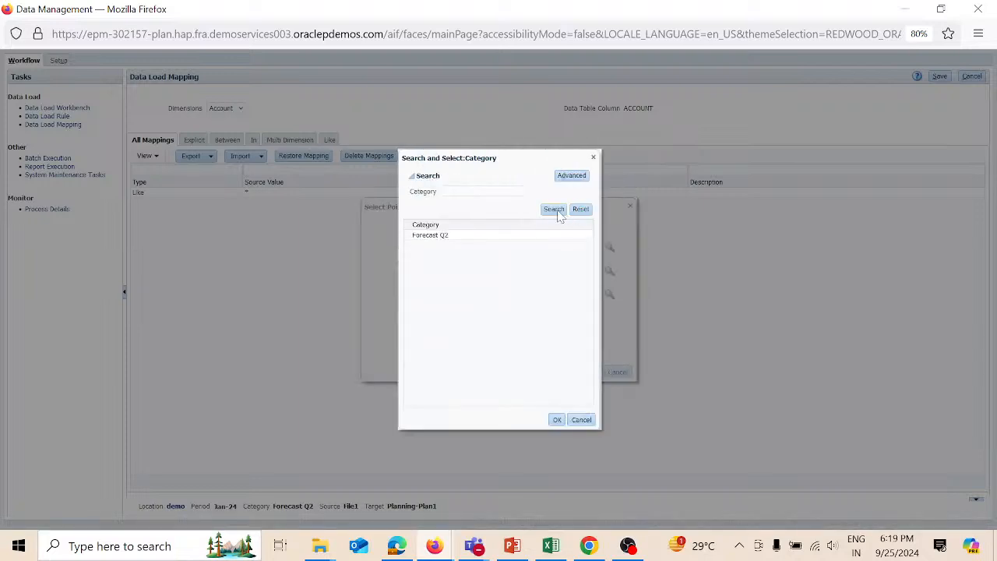
pyautogui.click(554, 210)
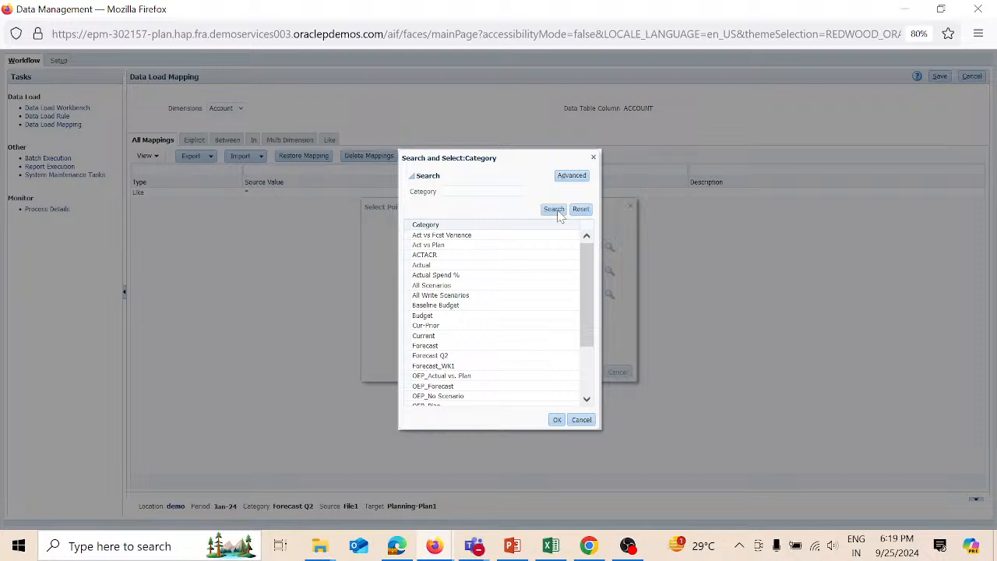
pyautogui.click(586, 399)
pyautogui.click(586, 400)
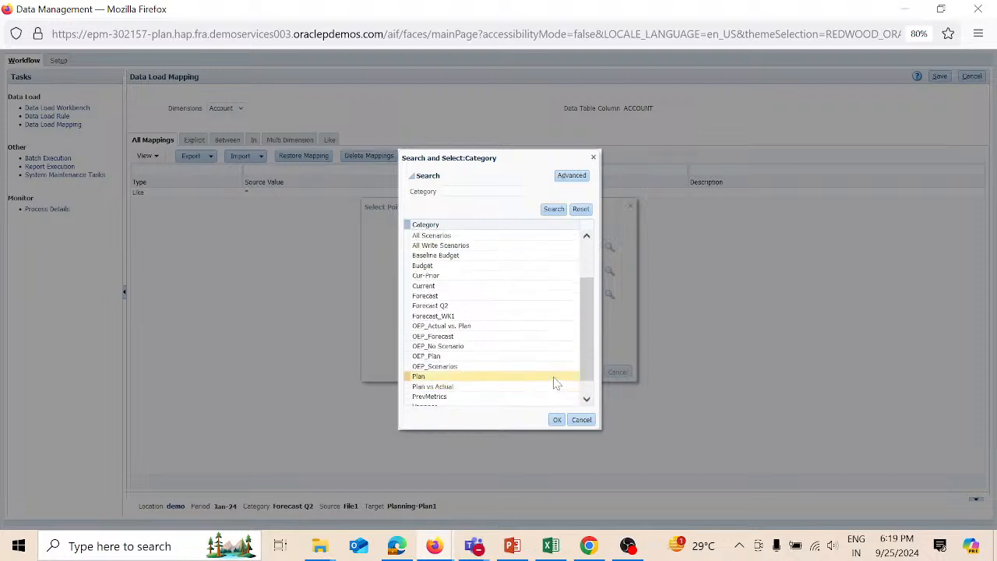
pyautogui.click(554, 378)
pyautogui.click(556, 420)
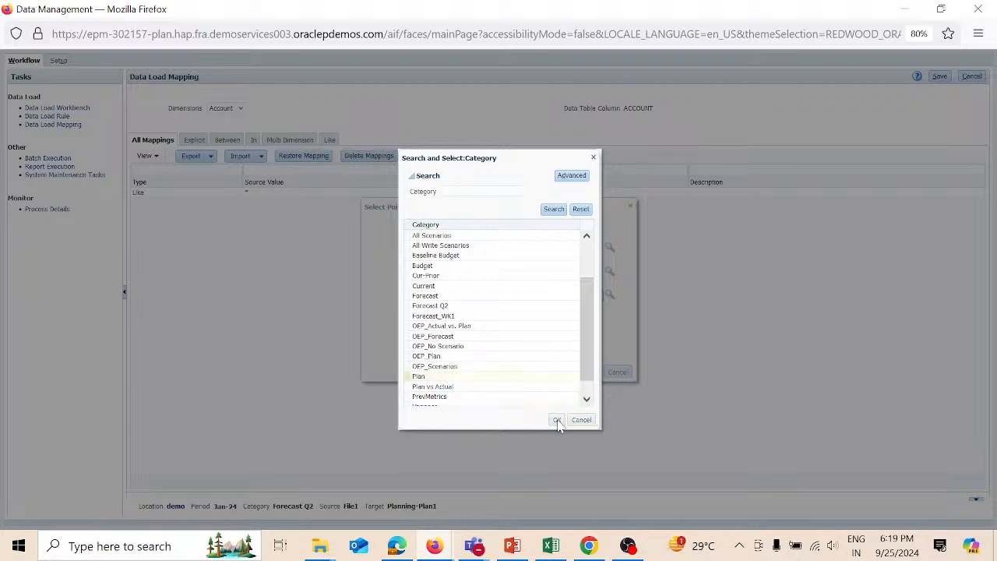
pyautogui.click(594, 374)
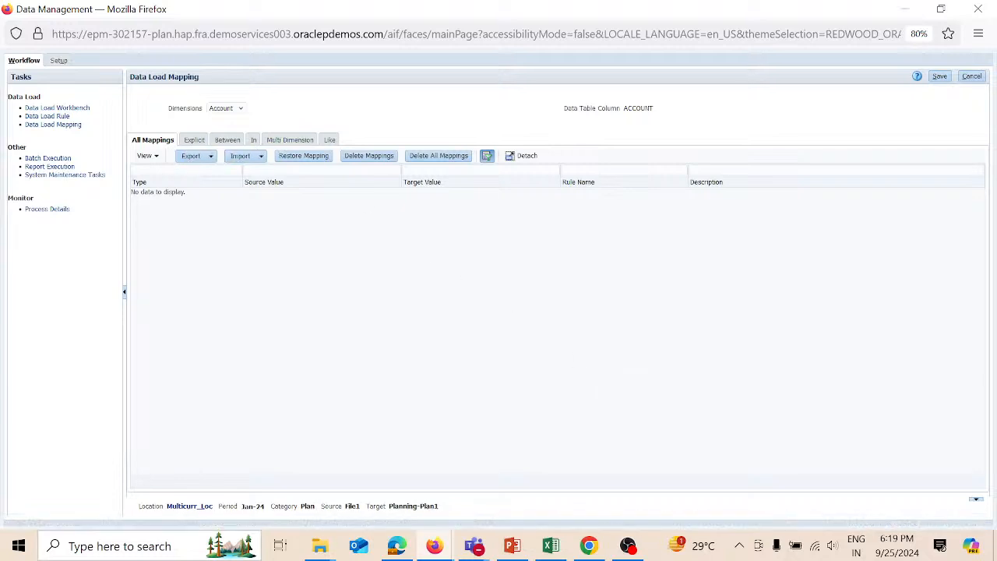
# - Add an Account Like mapping from source * to target * named R1, and save it
pyautogui.click(333, 141)
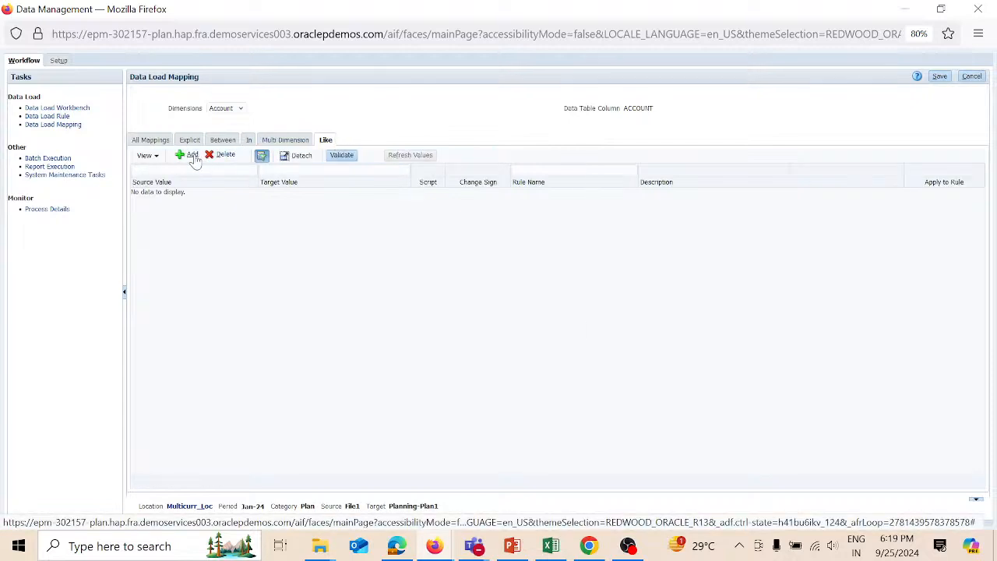
pyautogui.click(192, 155)
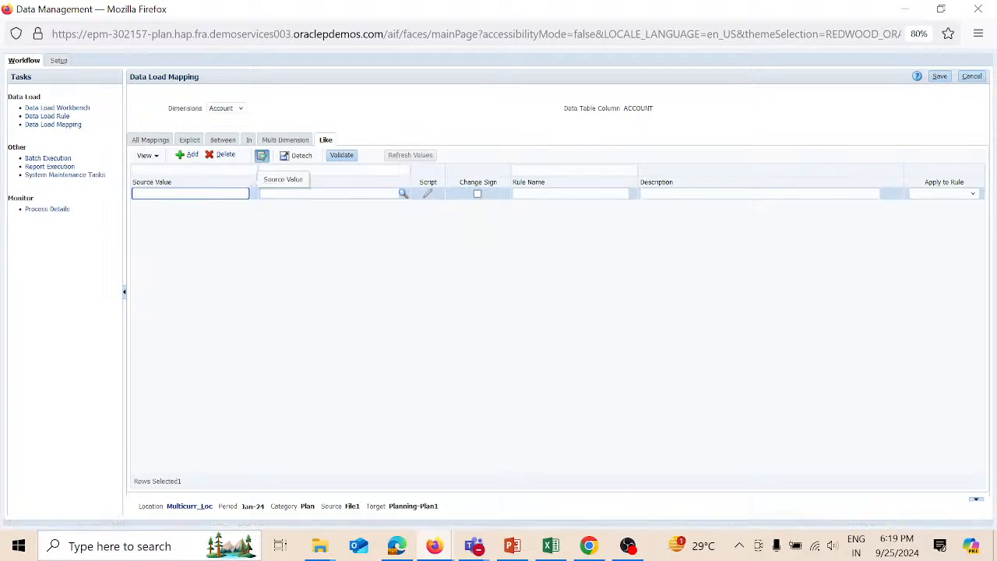
pyautogui.write('*')
pyautogui.press('Tab')
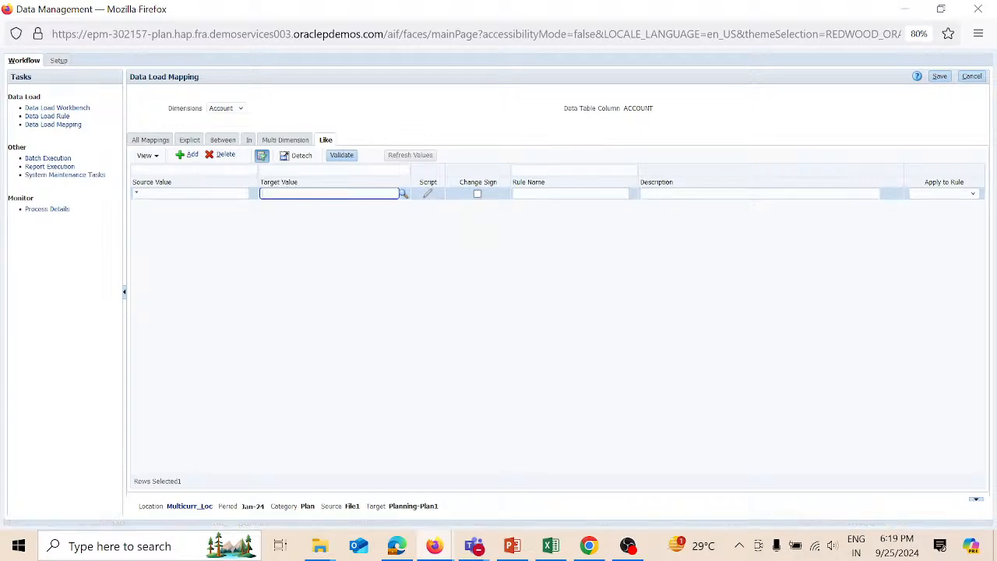
pyautogui.write('*')
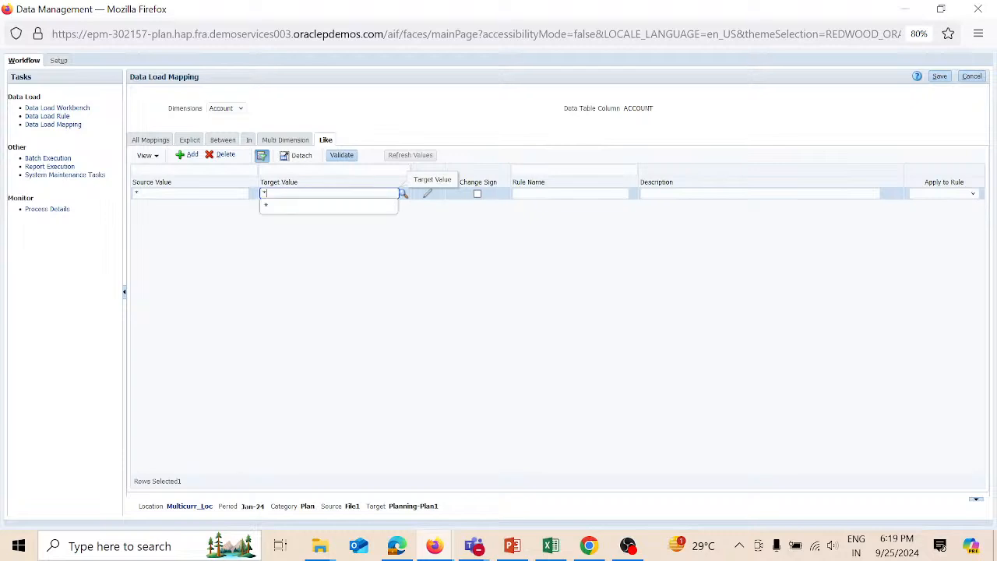
pyautogui.press('Tab')
pyautogui.press('Tab')
pyautogui.press('Tab')
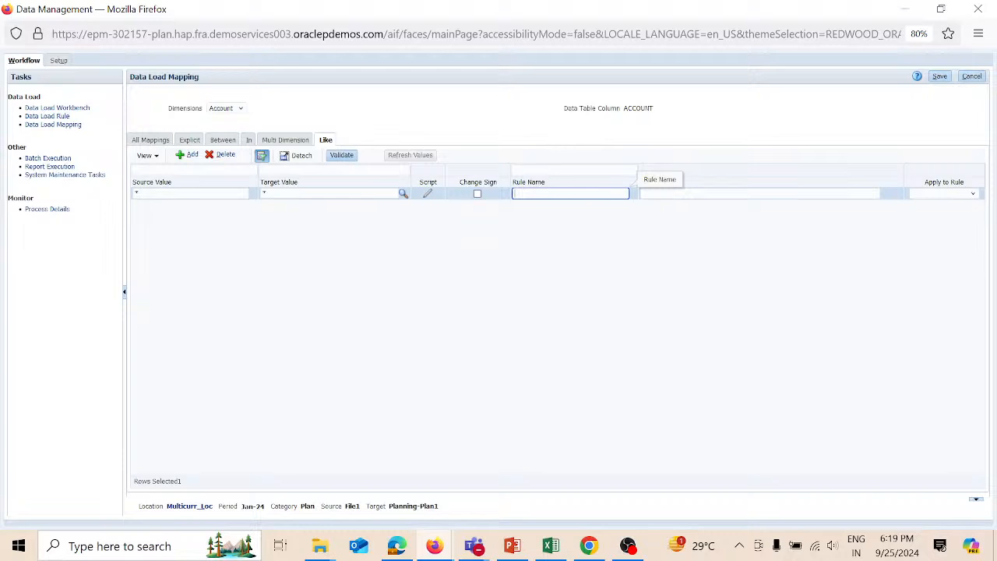
pyautogui.write('A')
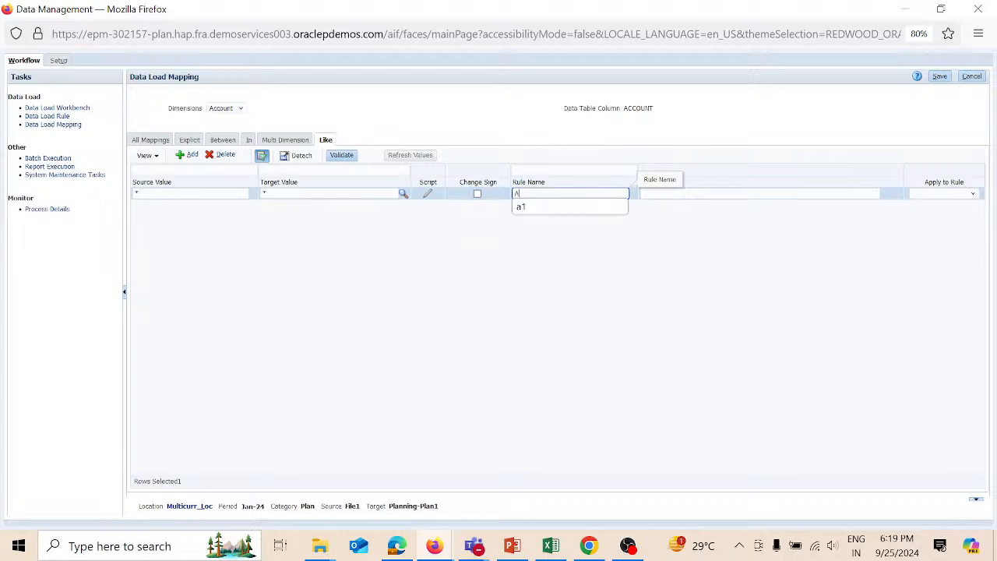
pyautogui.press('BackSpace')
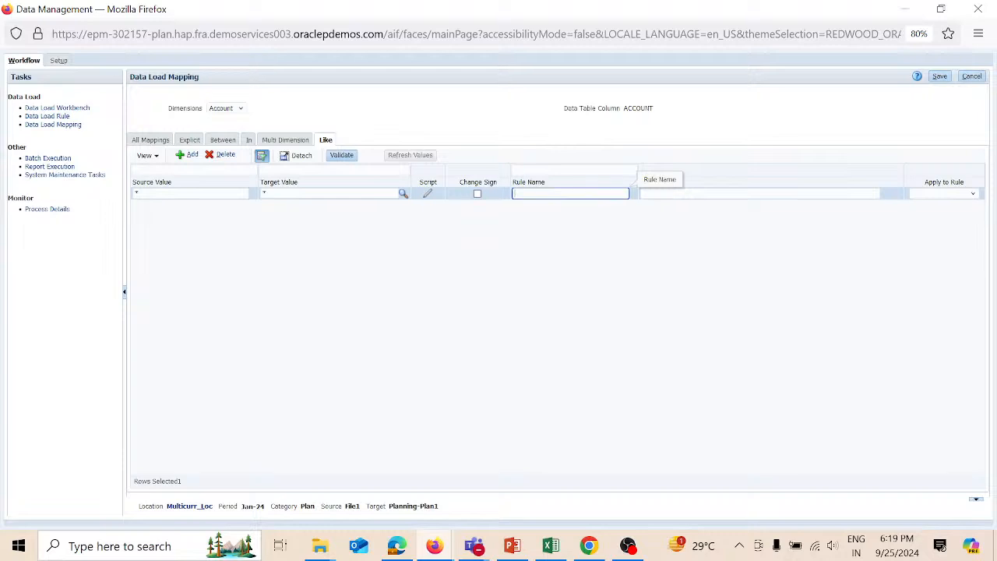
pyautogui.write('R1')
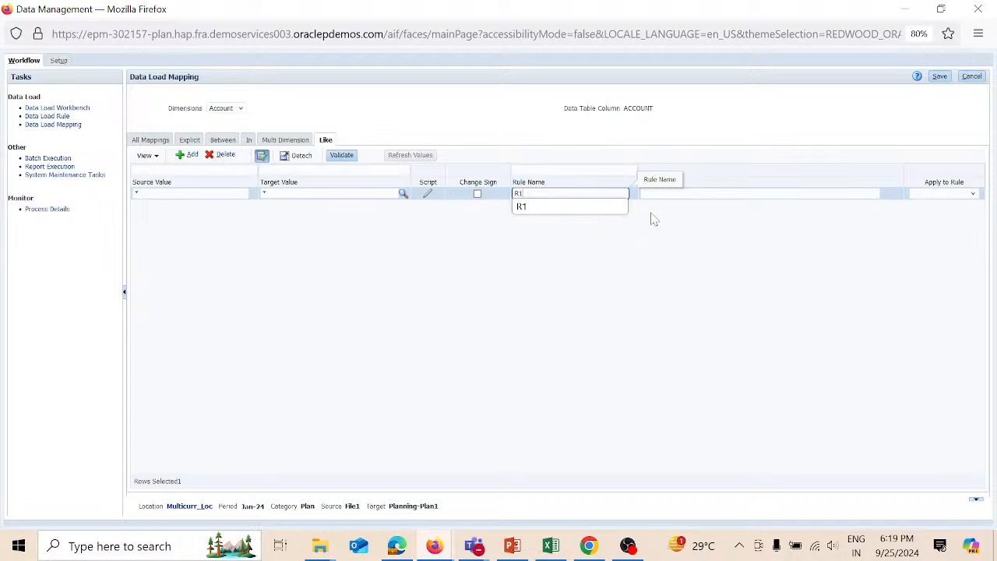
pyautogui.click(940, 77)
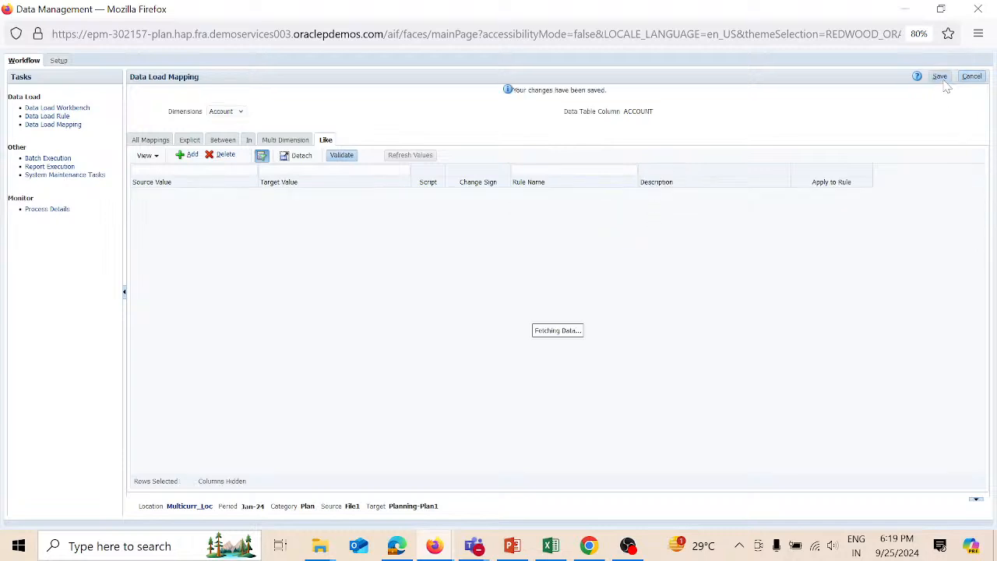
# - Add and save an Entity Like mapping from * to * with rule name R2
pyautogui.click(241, 113)
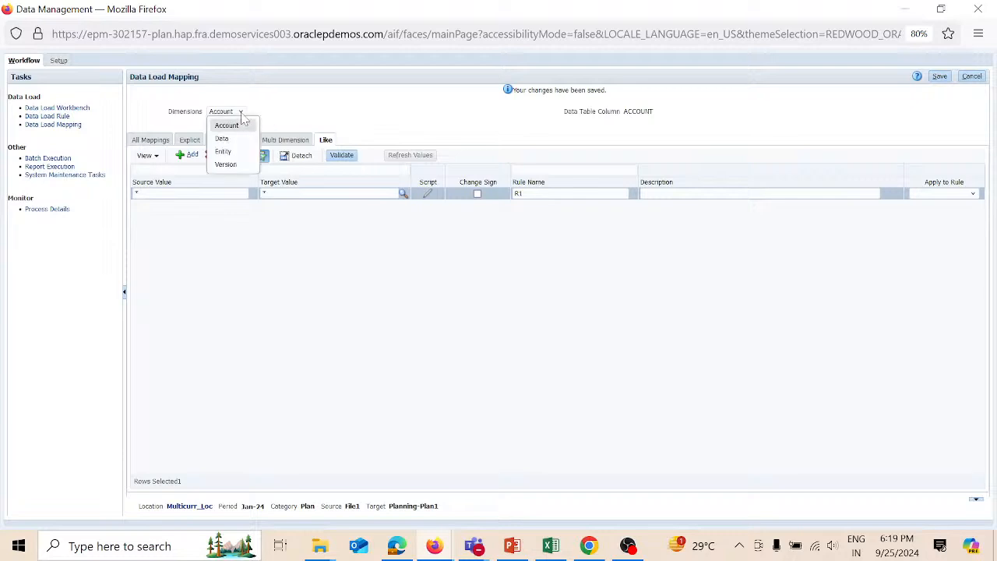
pyautogui.click(224, 152)
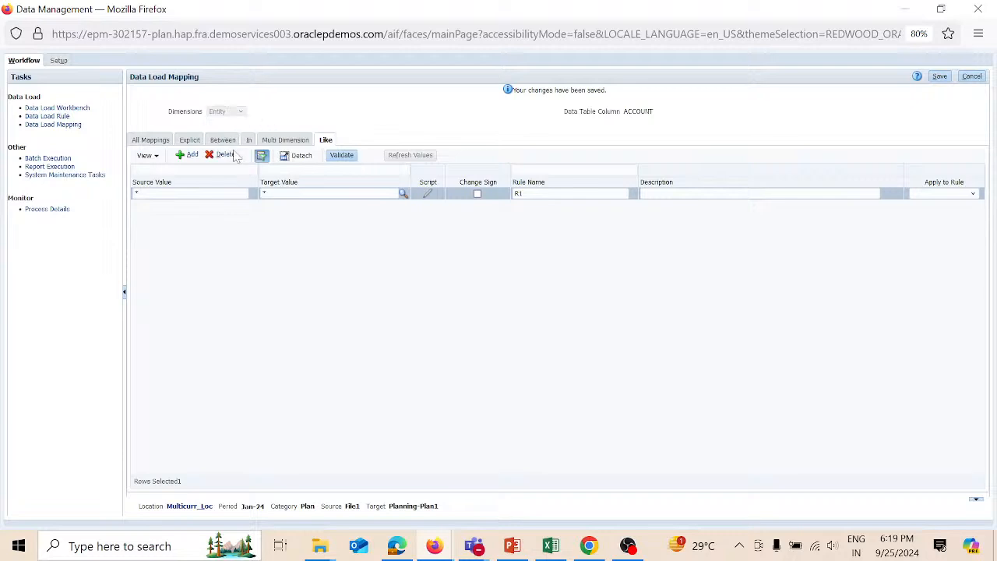
pyautogui.click(190, 156)
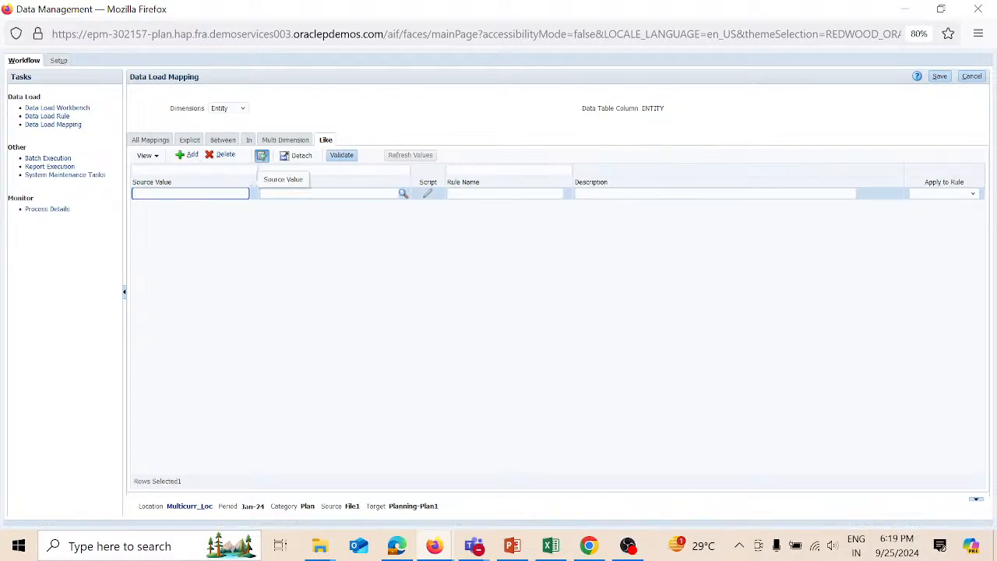
pyautogui.write('*')
pyautogui.press('Tab')
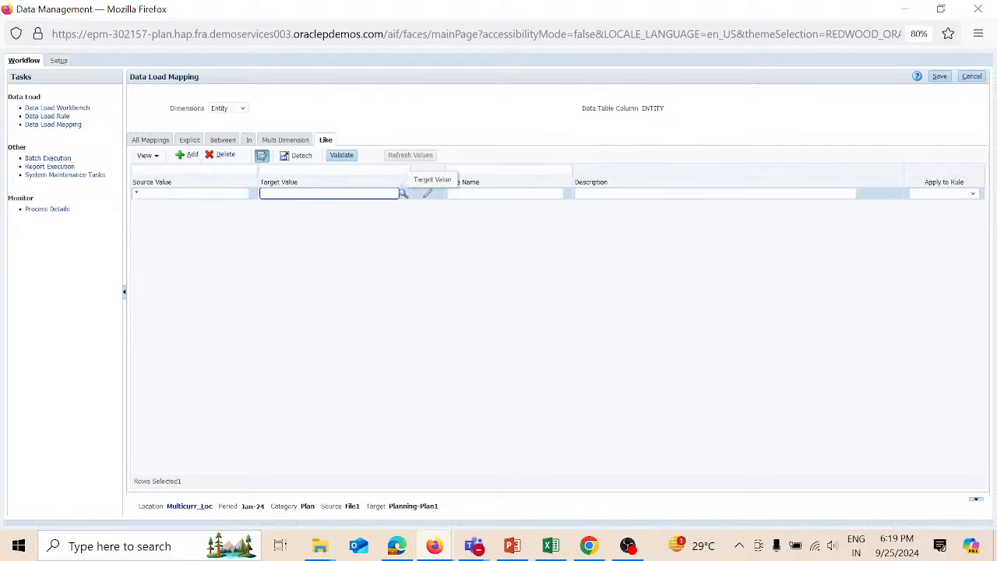
pyautogui.write('*')
pyautogui.press('Tab')
pyautogui.press('Tab')
pyautogui.press('Tab')
pyautogui.write('R2')
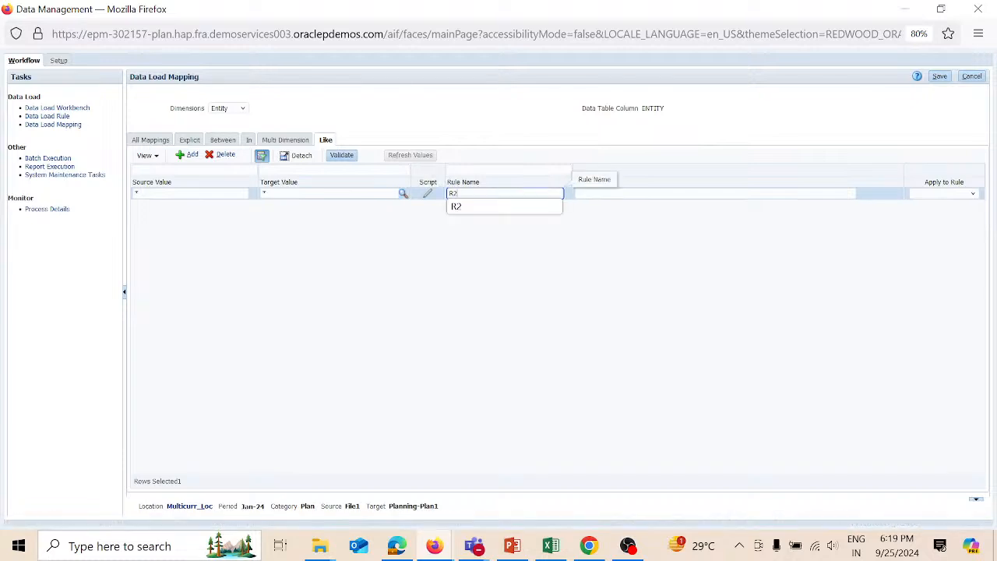
pyautogui.click(940, 77)
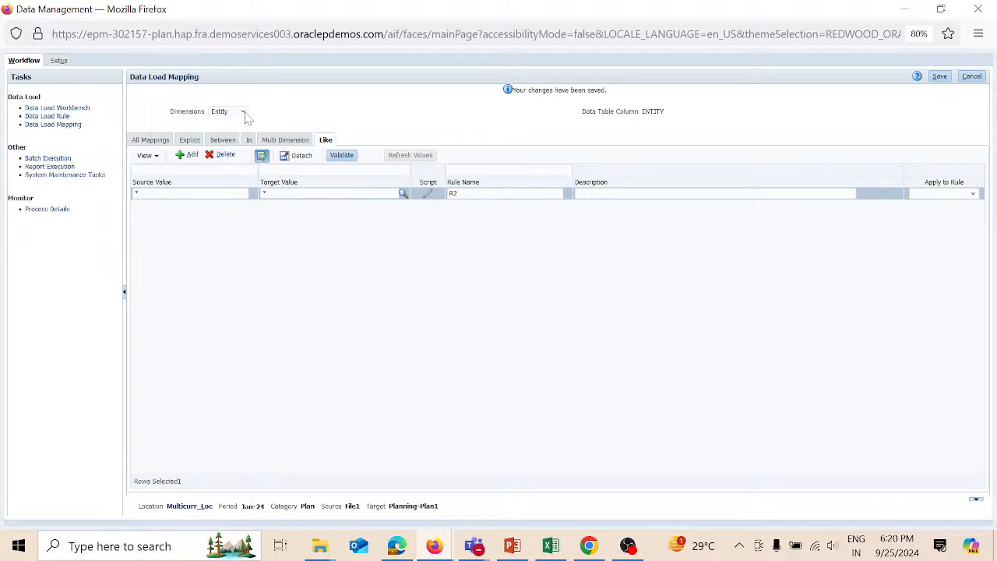
# - Add and save a Version Like mapping from * to Working with rule name R3
pyautogui.click(243, 112)
pyautogui.click(227, 164)
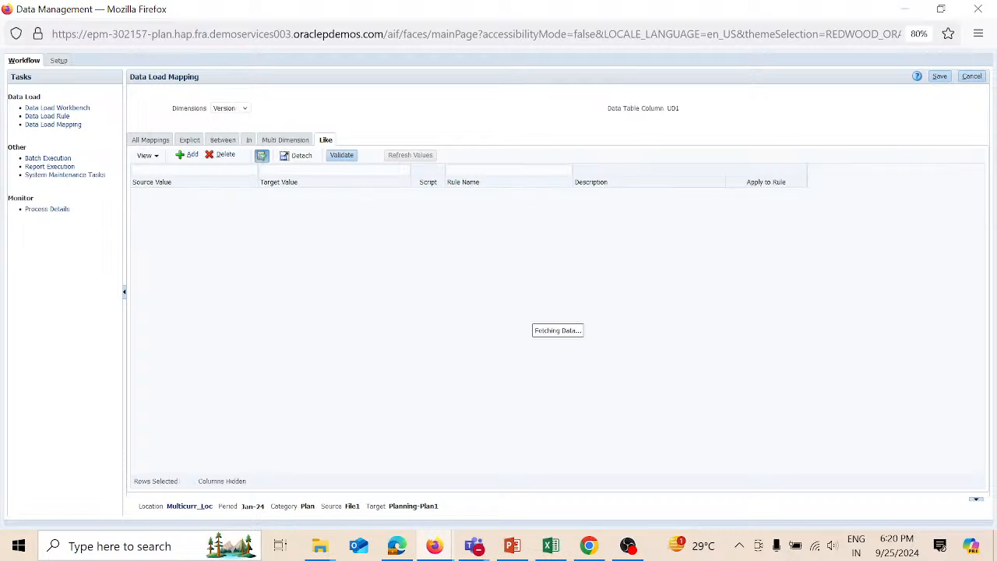
pyautogui.click(190, 155)
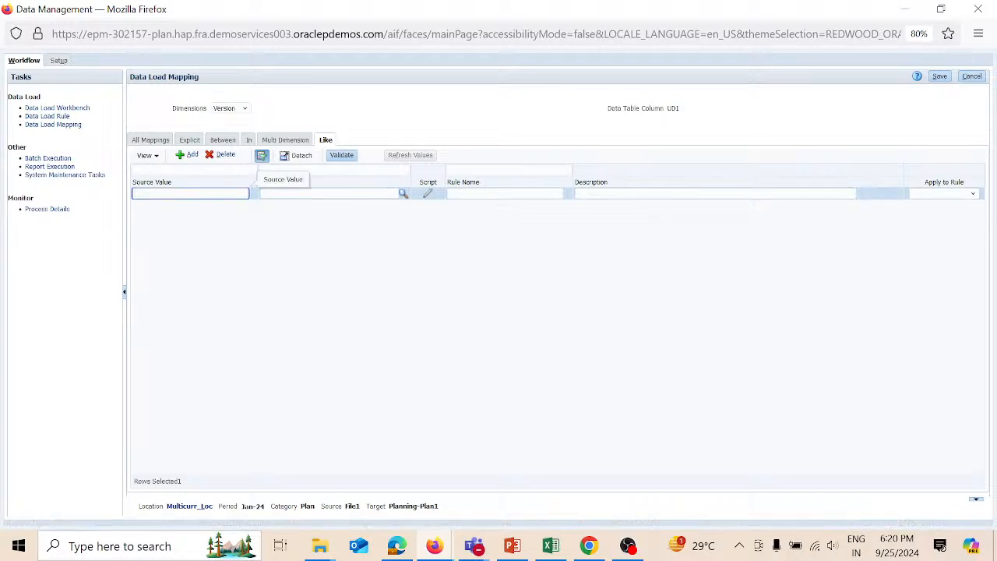
pyautogui.write('*')
pyautogui.press('Tab')
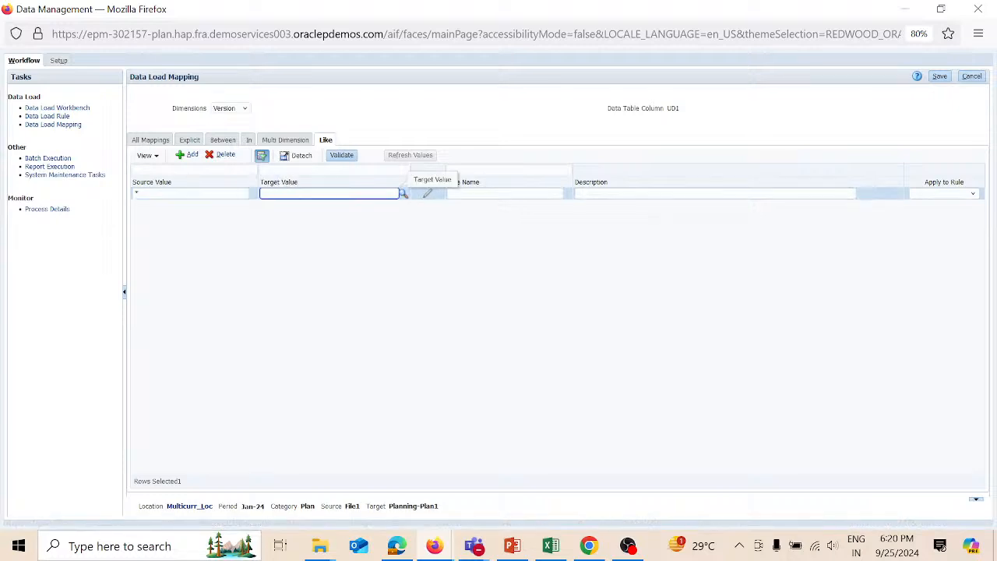
pyautogui.write('Workin')
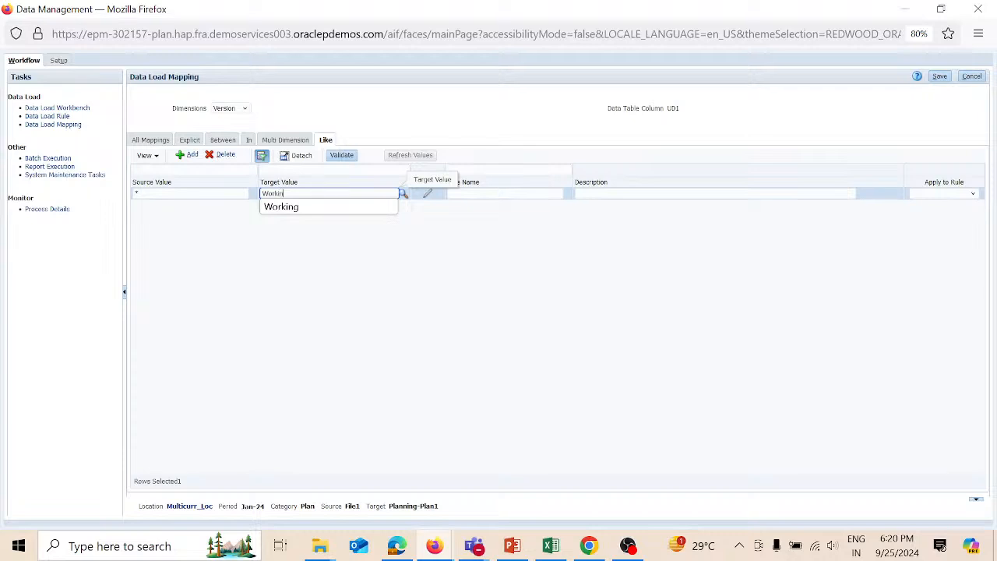
pyautogui.write('g')
pyautogui.press('Tab')
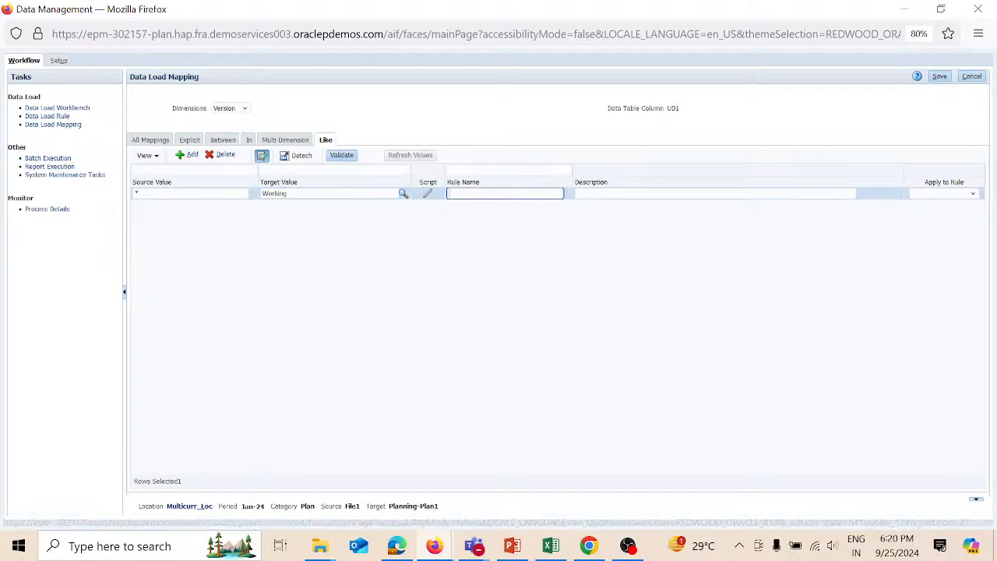
pyautogui.write('R3')
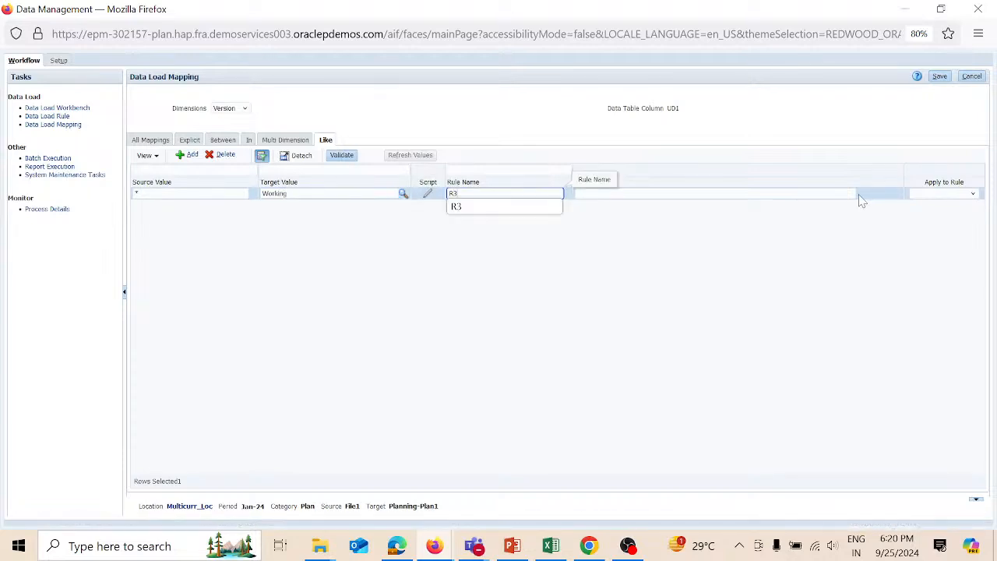
pyautogui.click(942, 78)
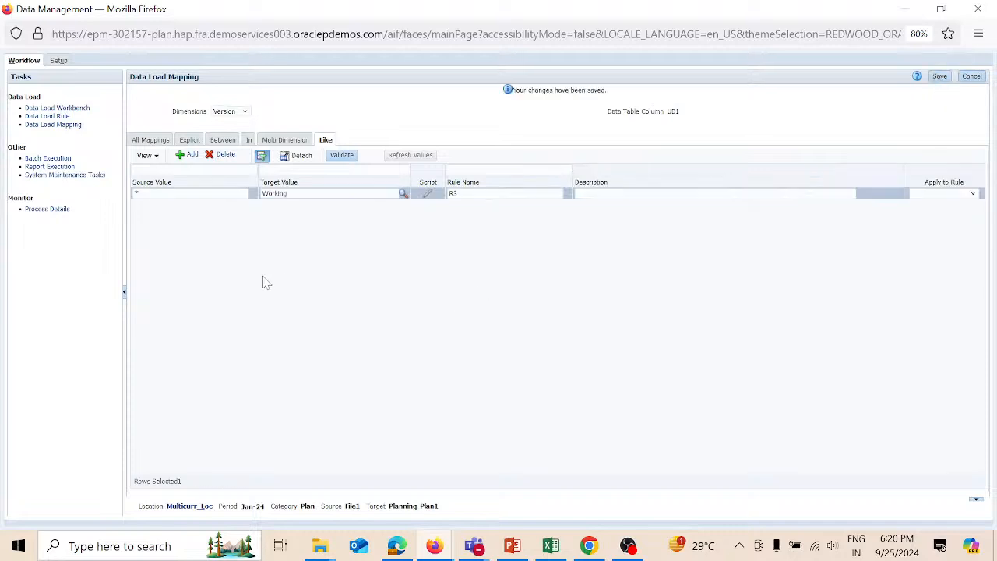
# - Add data load rule Multicurr_dlr using import format Multicurr_IMF and save it
pyautogui.click(72, 108)
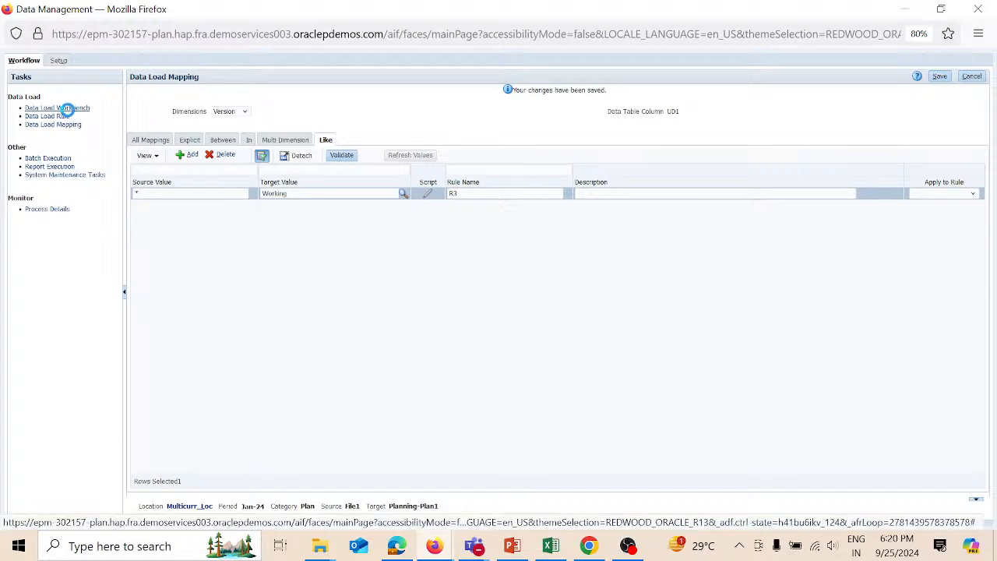
pyautogui.click(63, 115)
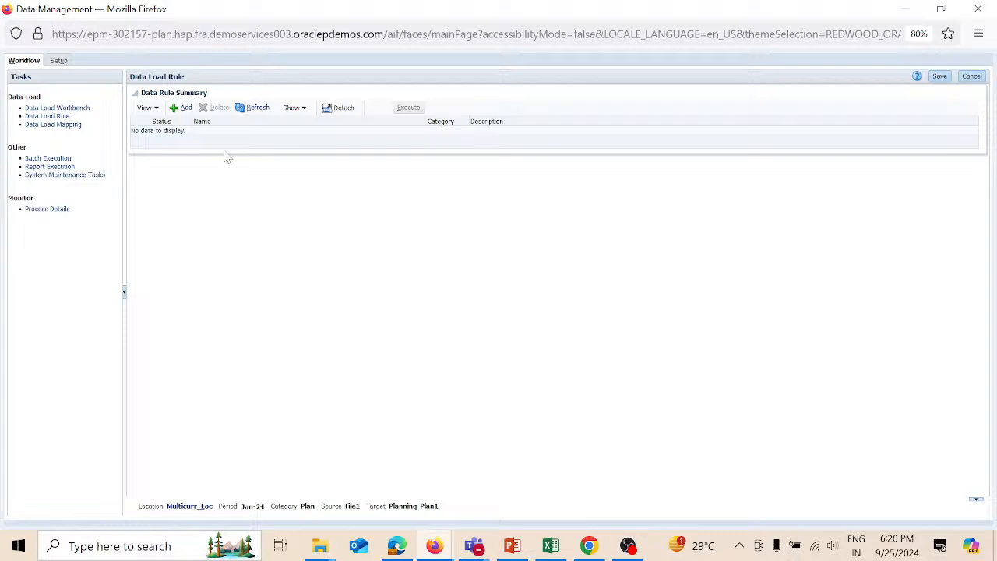
pyautogui.click(185, 108)
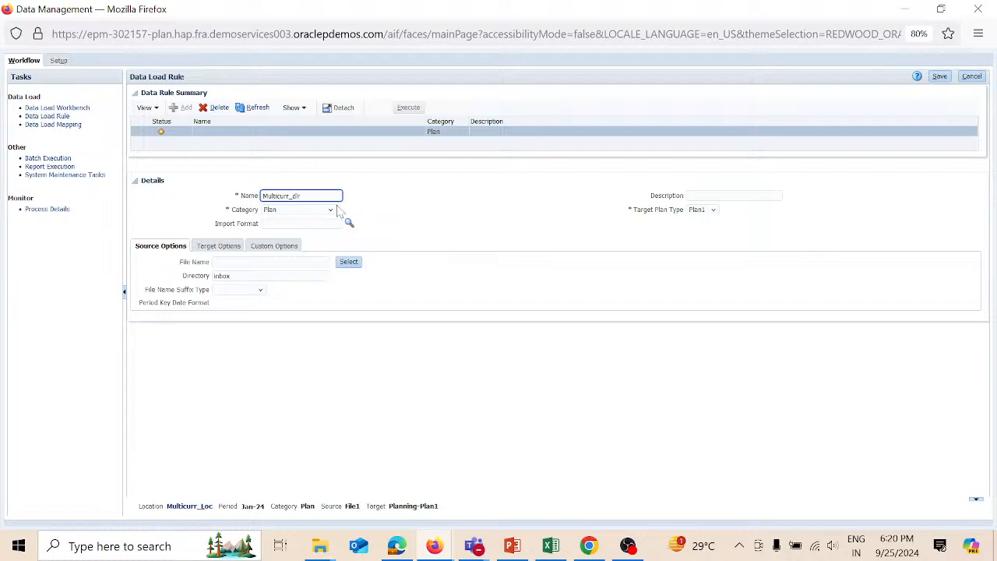
pyautogui.click(301, 223)
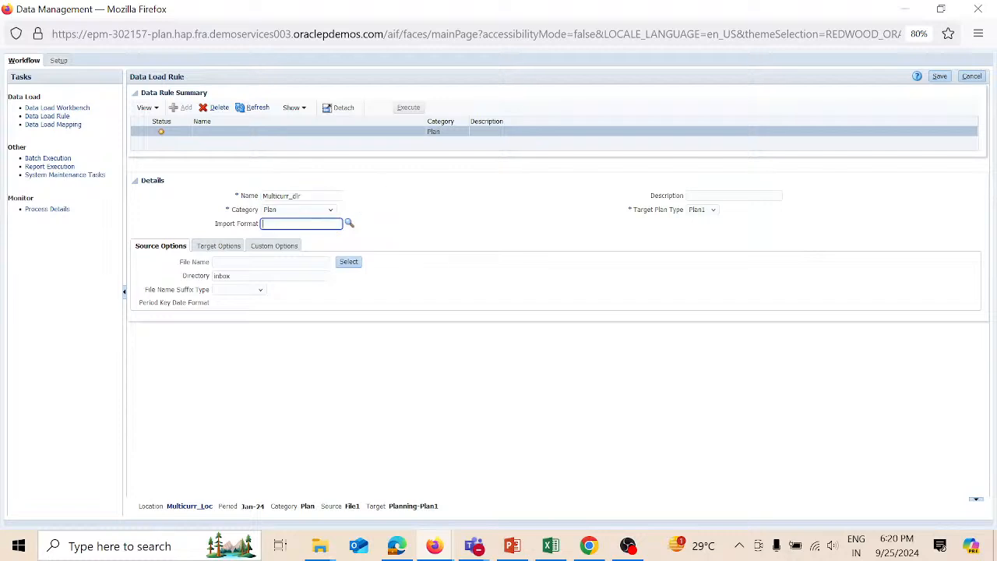
pyautogui.click(348, 224)
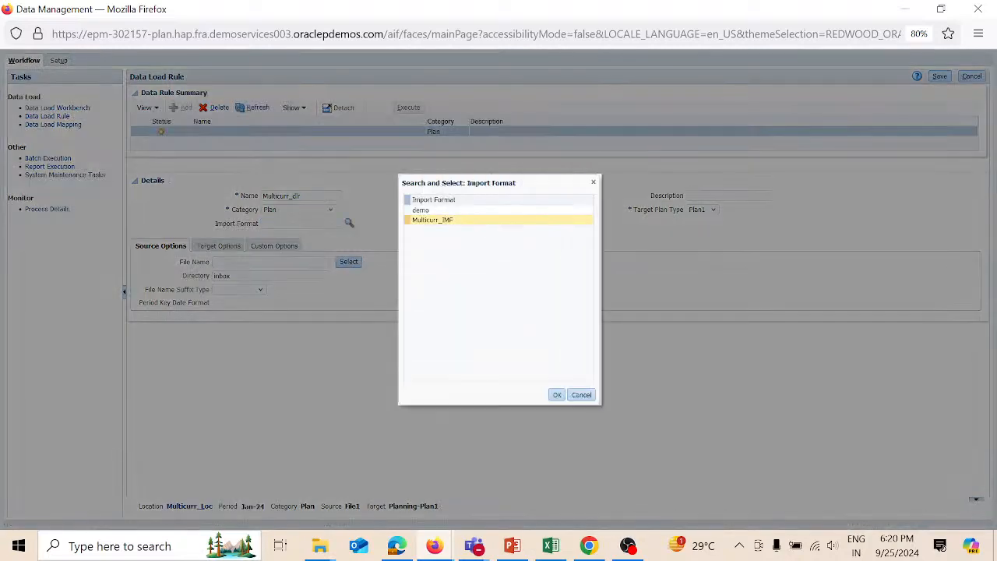
pyautogui.click(557, 395)
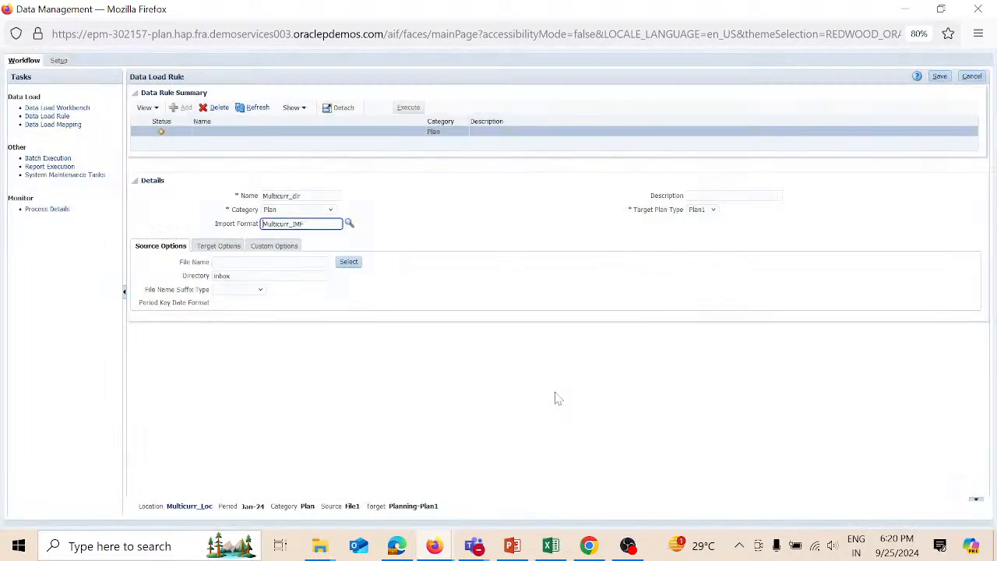
pyautogui.click(939, 76)
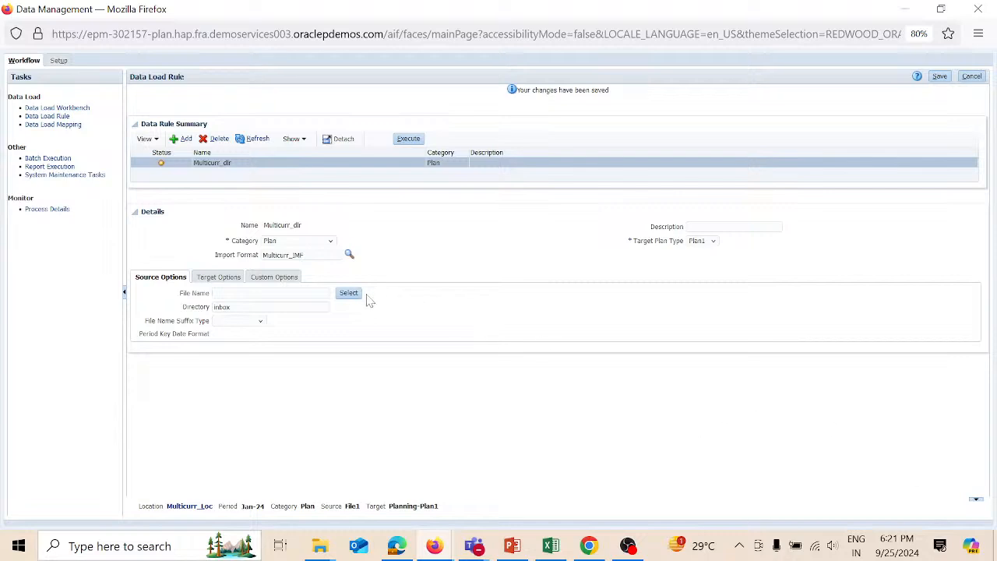
# - Choose dataMC1.csv from the inbox as the rule's source file, save, and open Execute
pyautogui.click(273, 293)
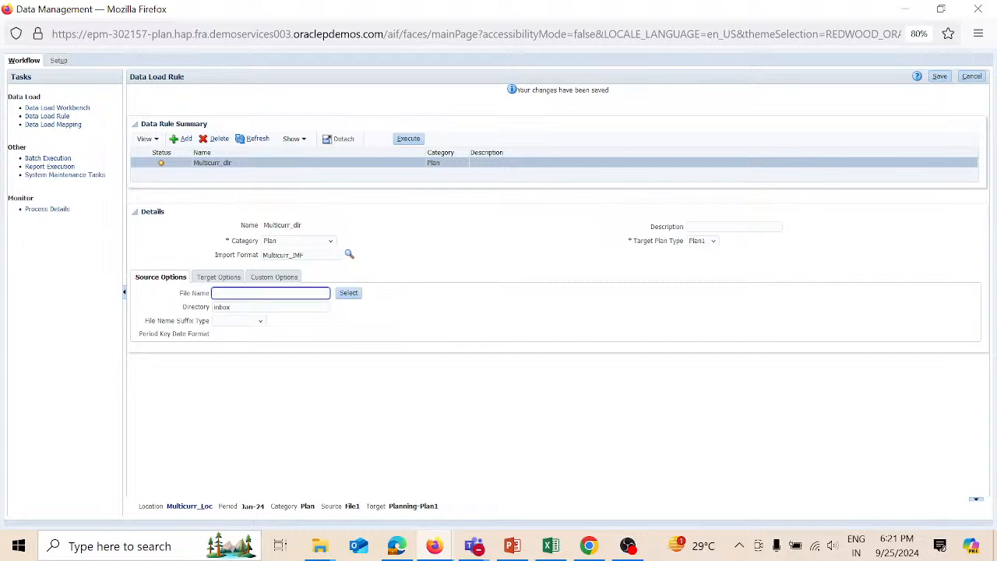
pyautogui.click(347, 292)
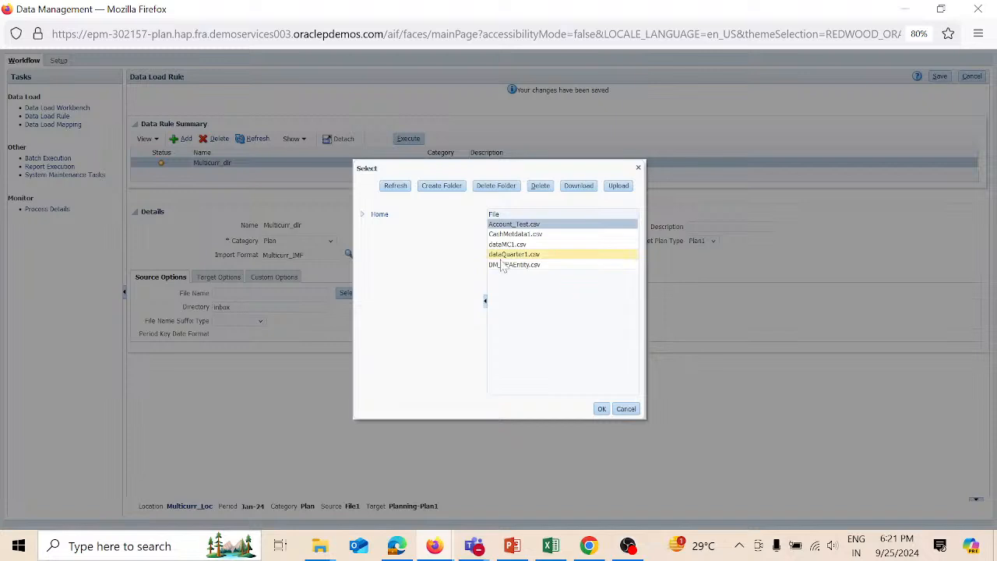
pyautogui.click(559, 247)
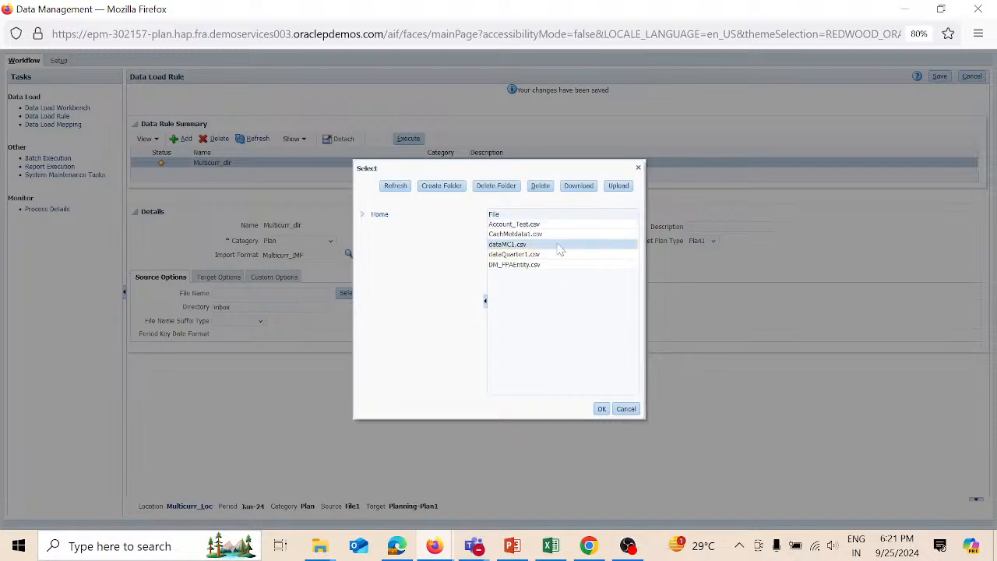
pyautogui.click(602, 409)
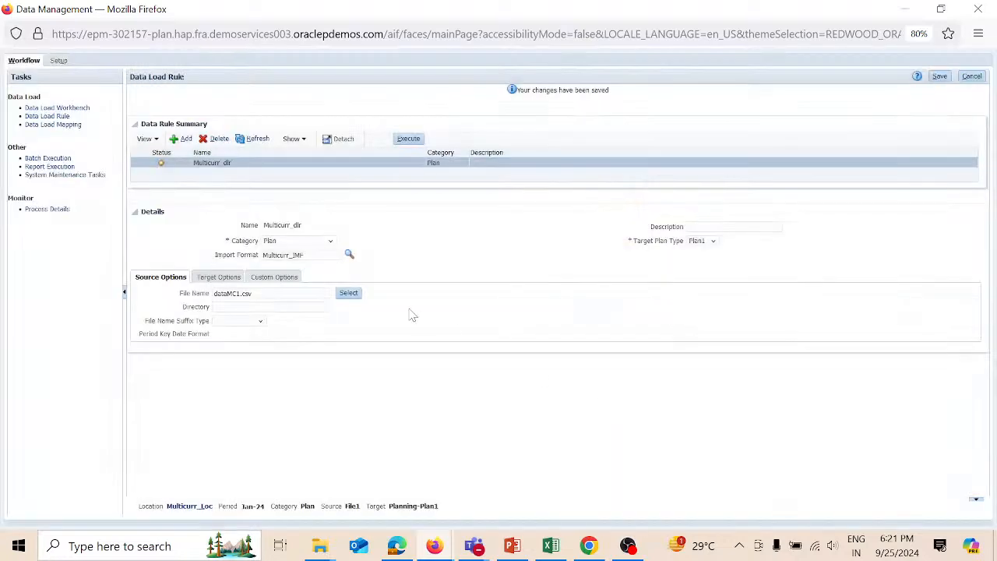
pyautogui.click(939, 77)
pyautogui.click(408, 139)
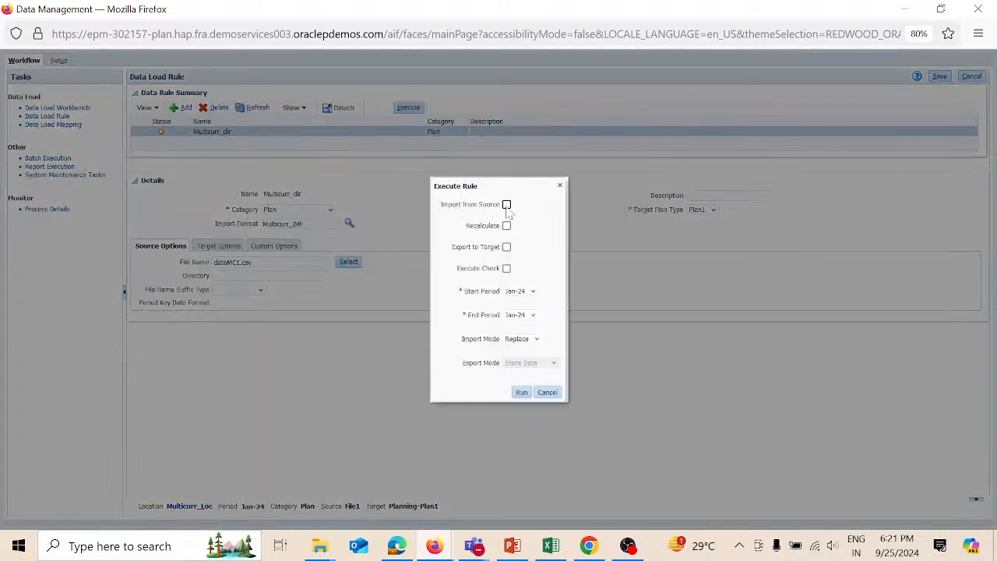
# - Run Multicurr_dlr with import from source enabled and export mode Replace Data
pyautogui.click(506, 205)
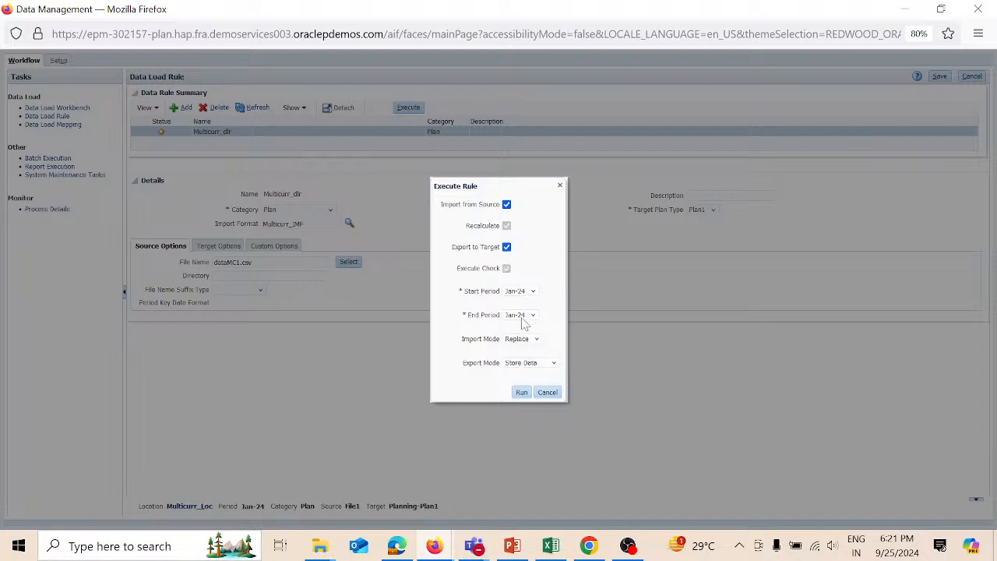
pyautogui.click(553, 364)
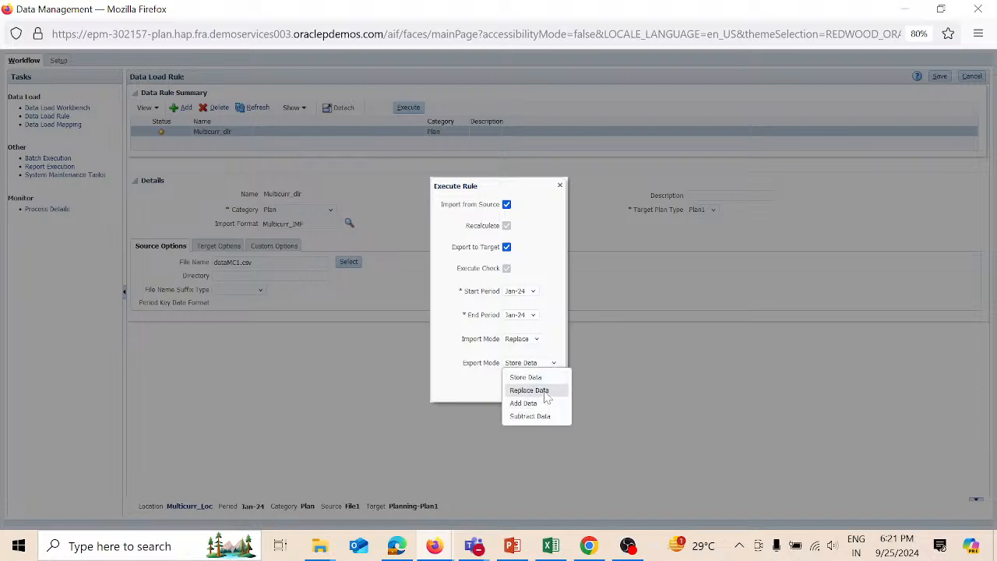
pyautogui.click(546, 391)
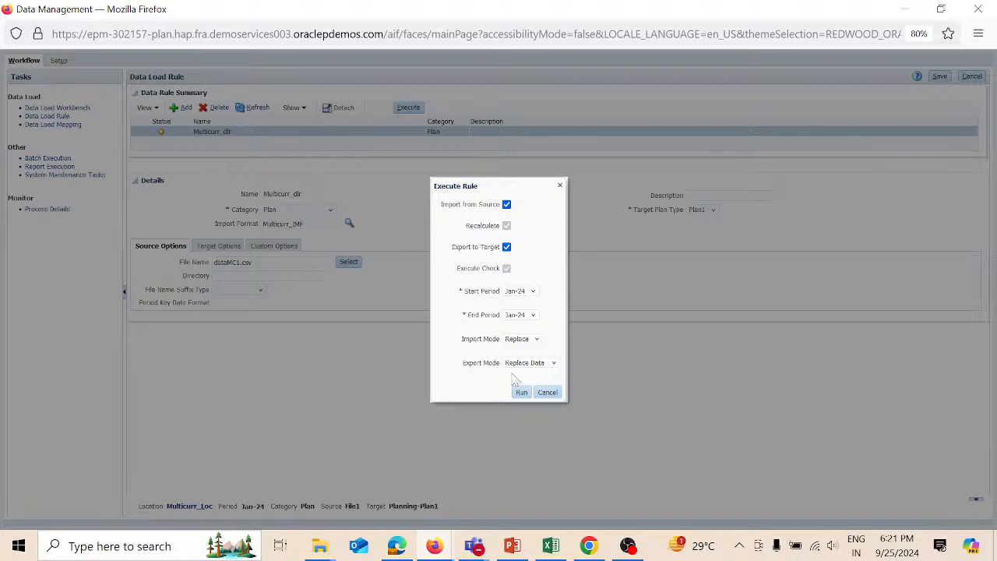
pyautogui.click(521, 391)
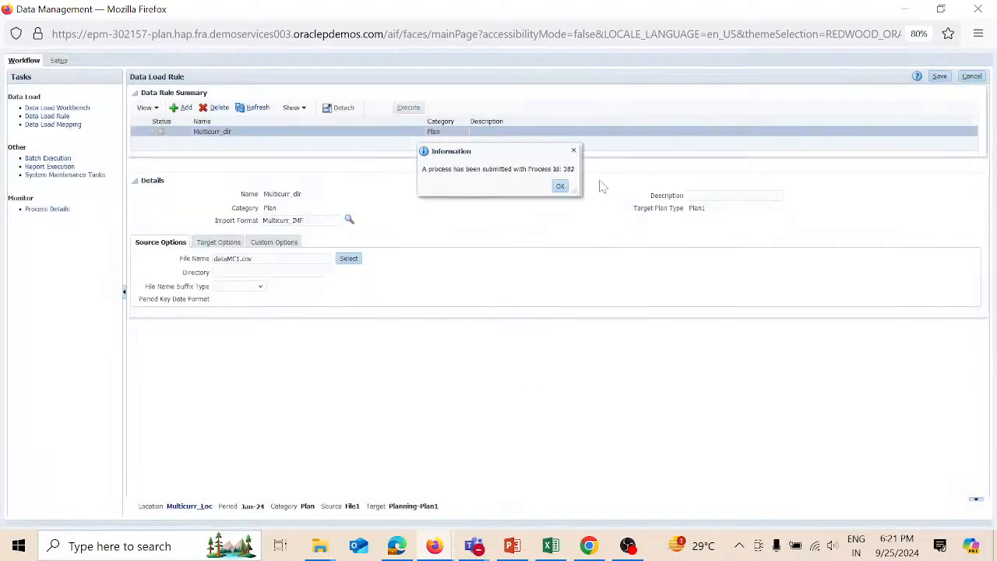
# - Refresh the run status and open the Data Load Workbench to see the loaded rows
pyautogui.click(560, 186)
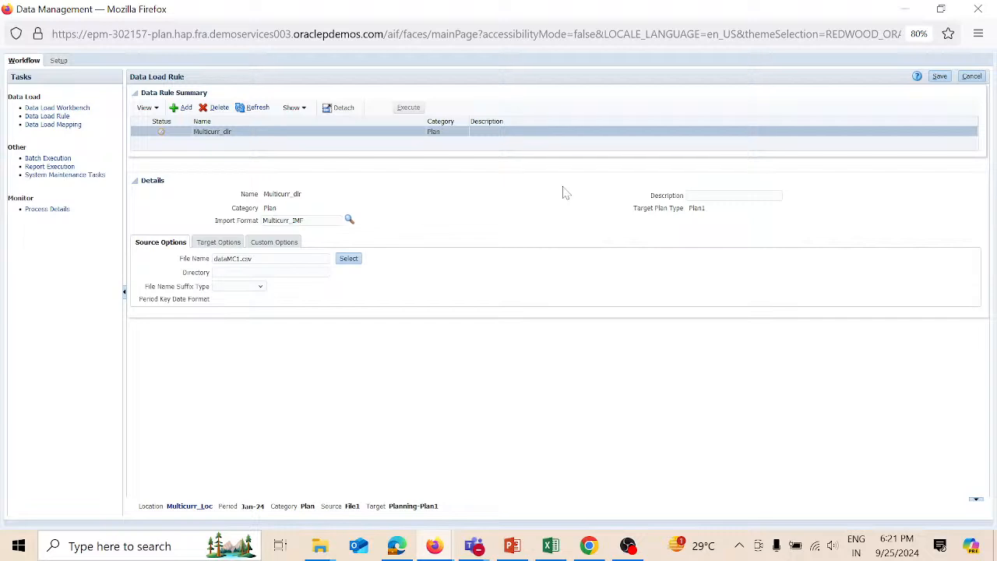
pyautogui.click(263, 110)
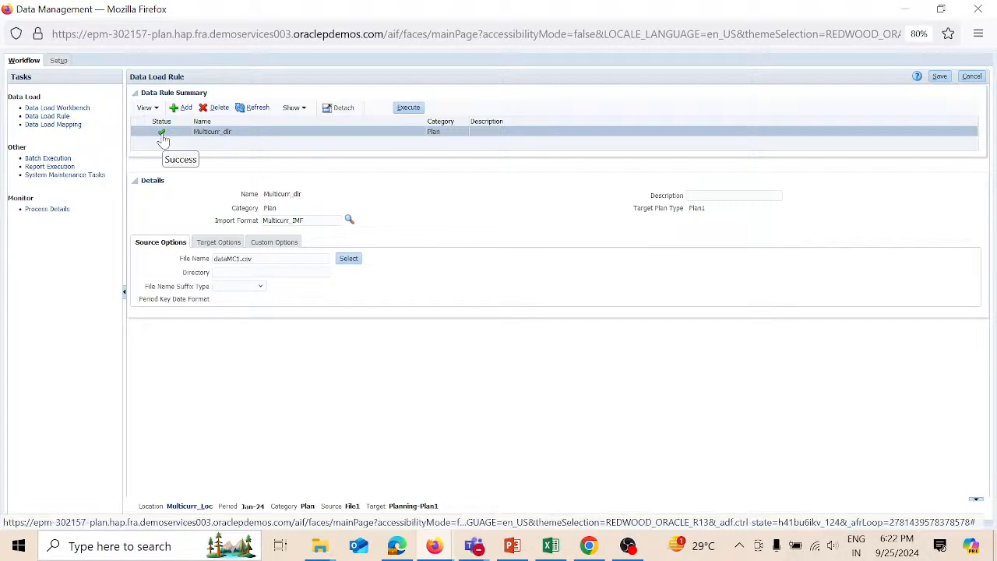
pyautogui.click(44, 106)
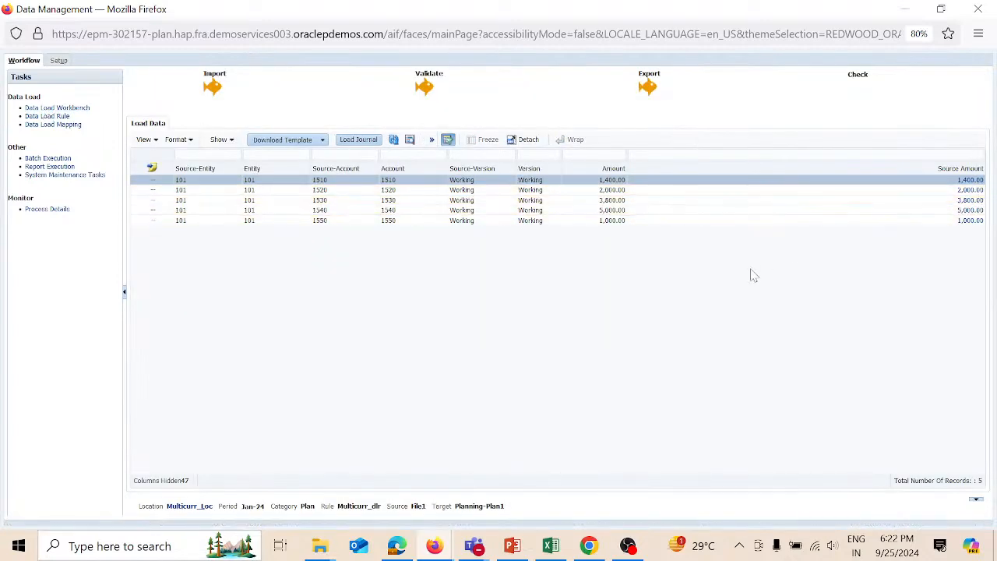
# - Bring up the Smart View grid and review its members: E_101, Working, Plan, USD/GBP/EUR
pyautogui.moveTo(555, 550)
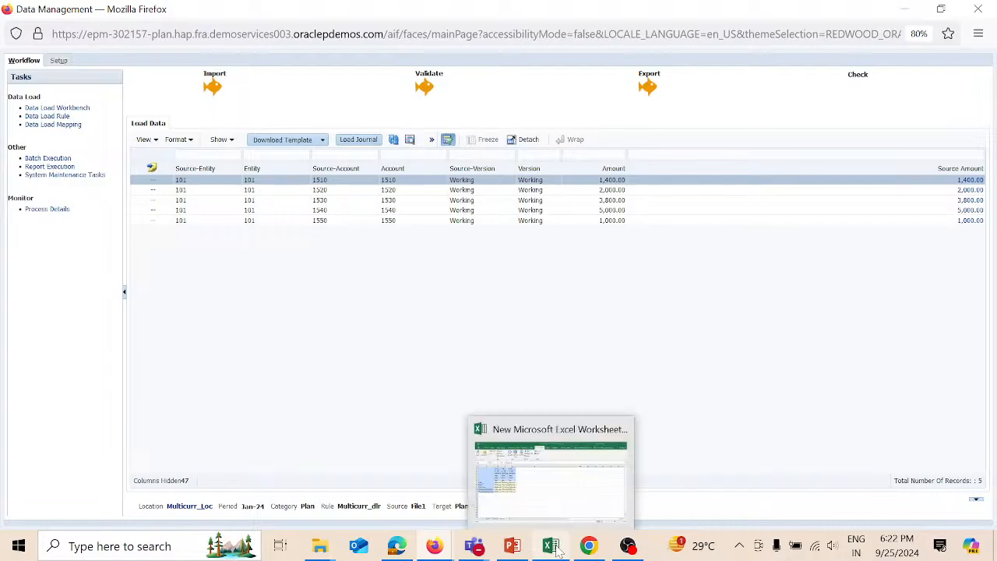
pyautogui.click(561, 492)
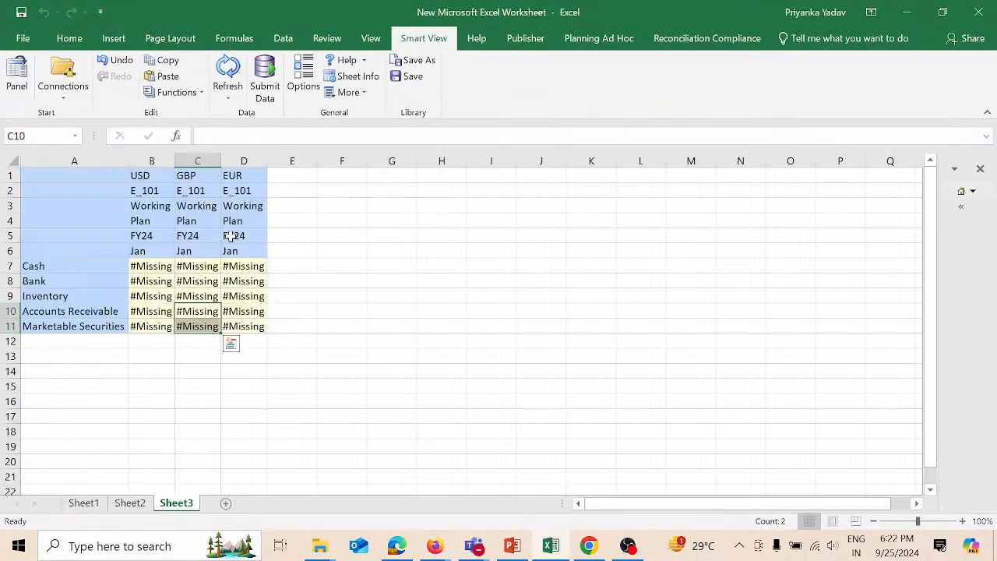
pyautogui.moveTo(105, 266); pyautogui.dragTo(115, 323)
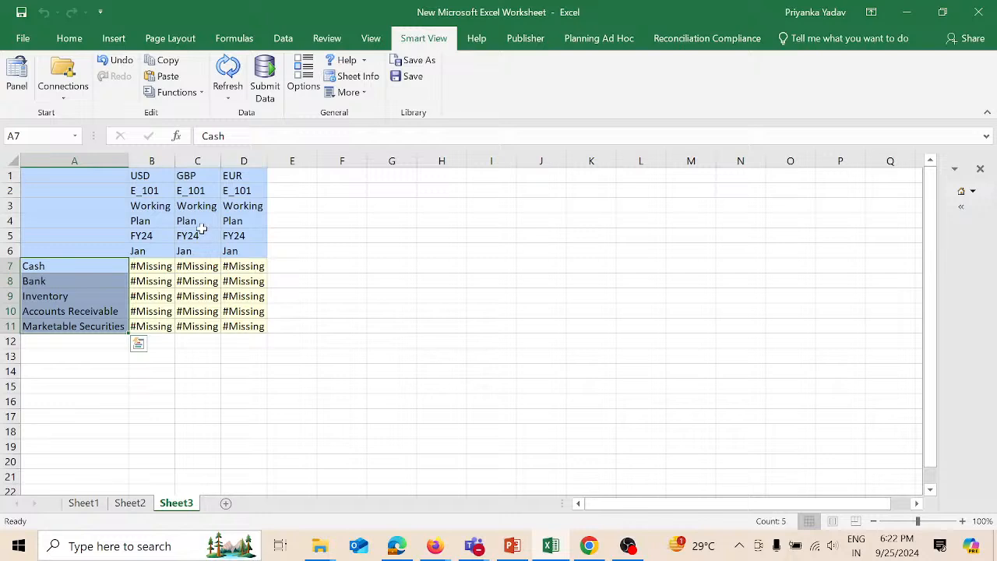
pyautogui.click(159, 189)
pyautogui.moveTo(159, 189); pyautogui.dragTo(233, 189)
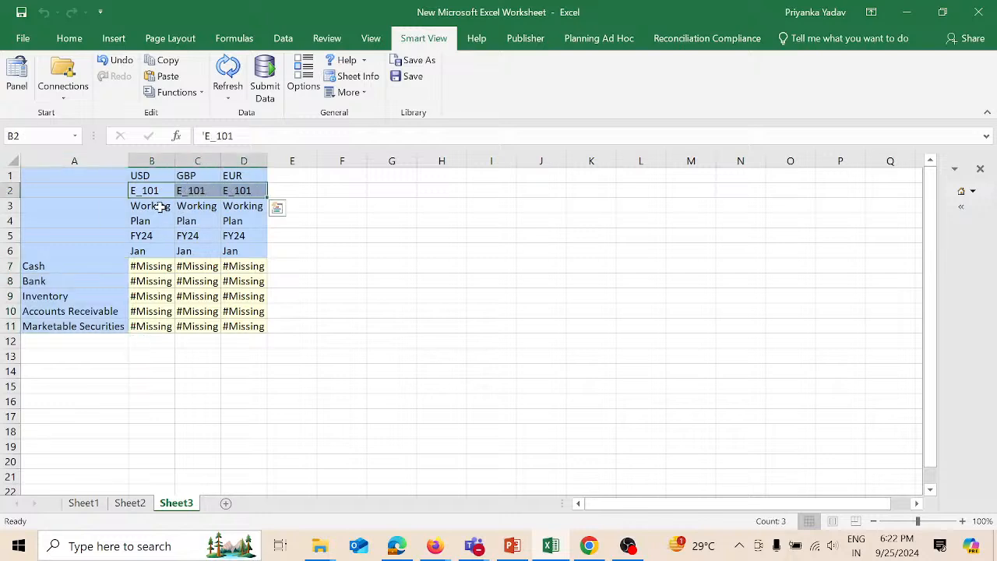
pyautogui.moveTo(159, 207); pyautogui.dragTo(235, 207)
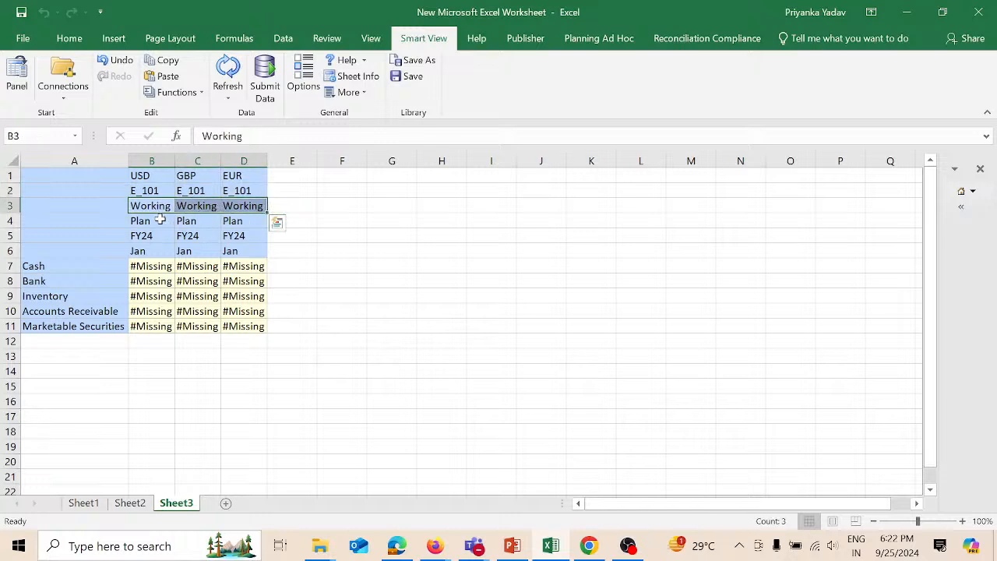
pyautogui.moveTo(161, 220); pyautogui.dragTo(228, 222)
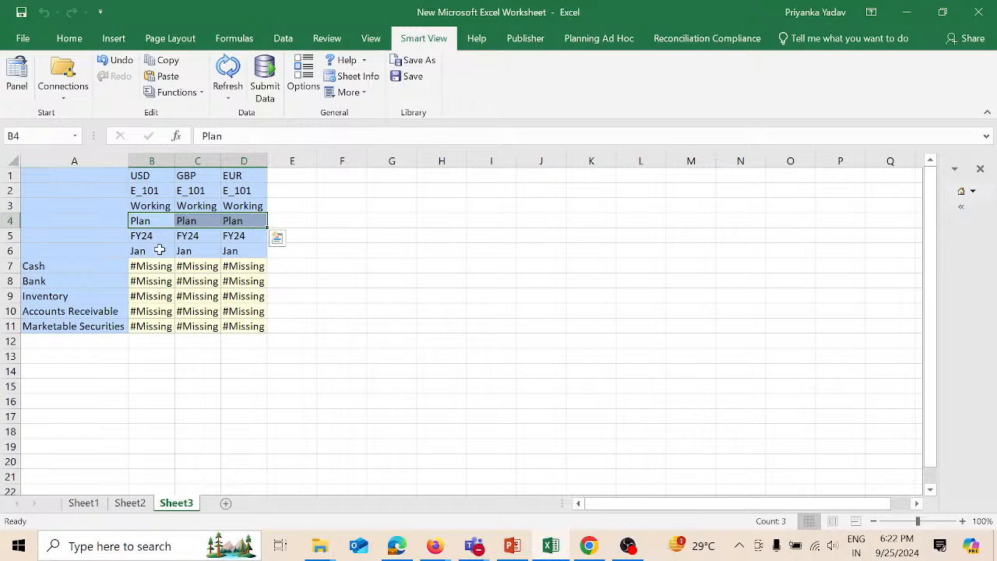
pyautogui.click(161, 173)
pyautogui.click(196, 174)
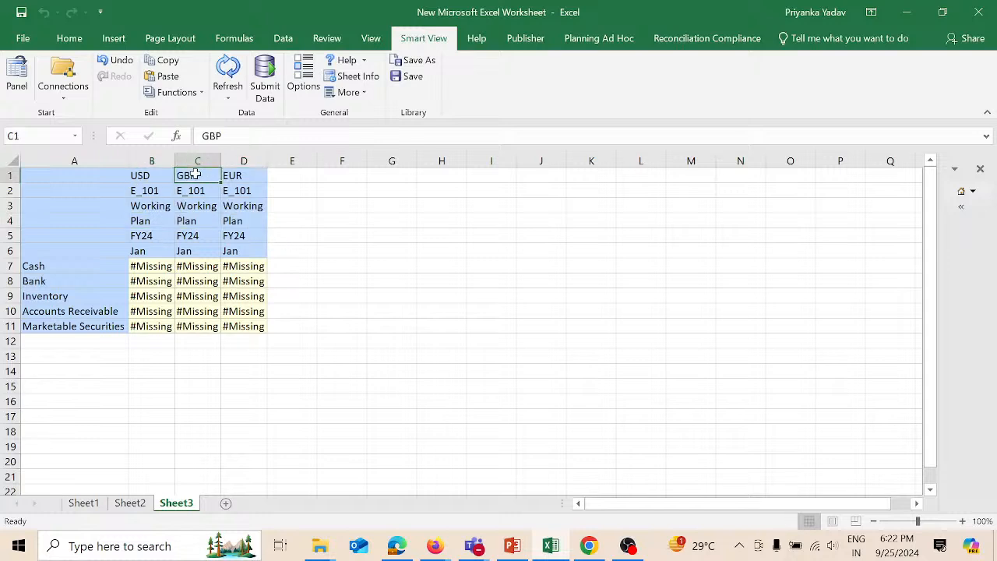
pyautogui.click(244, 178)
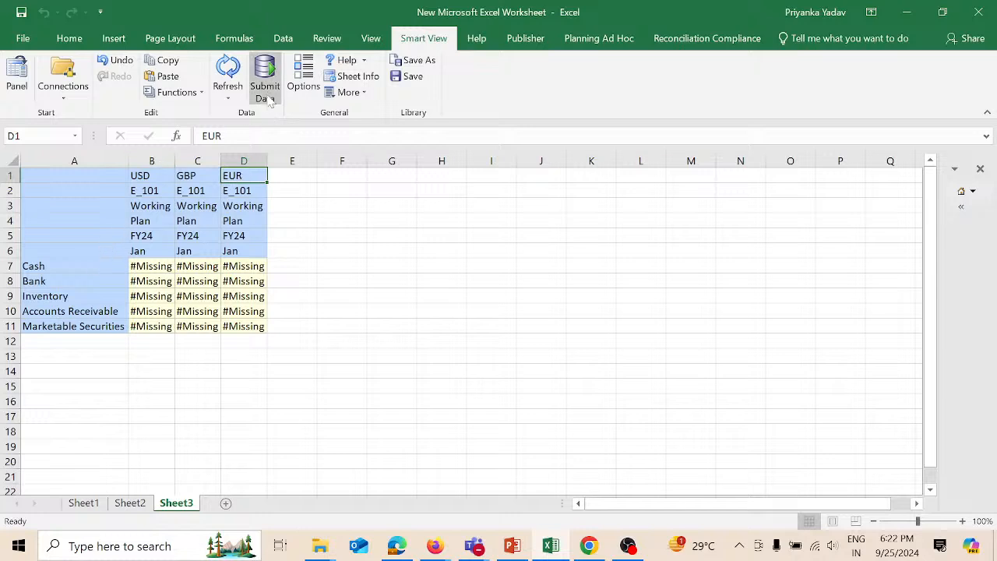
# - Refresh the grid, confirm Cash shows 1400 USD, and minimise Excel
pyautogui.click(228, 70)
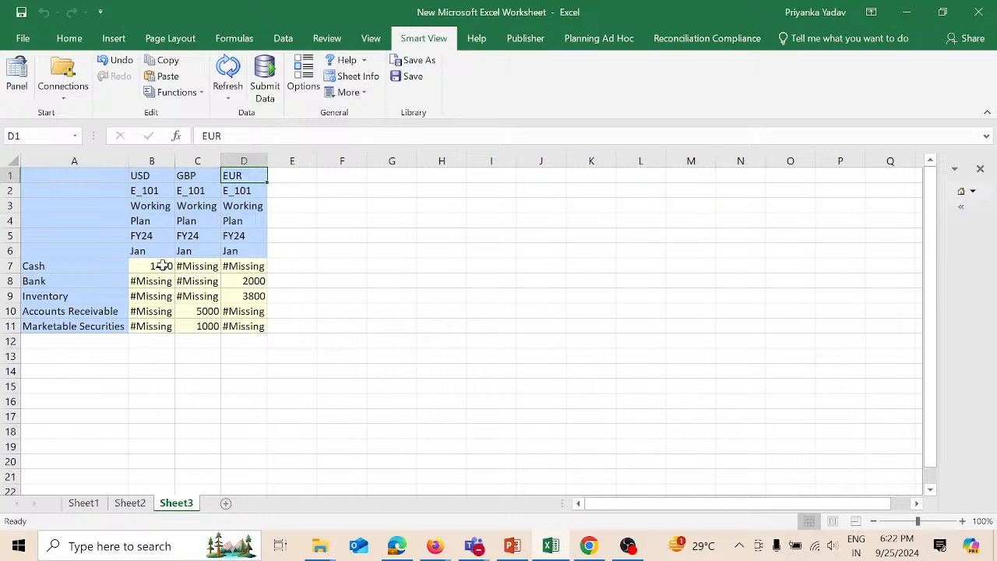
pyautogui.click(162, 265)
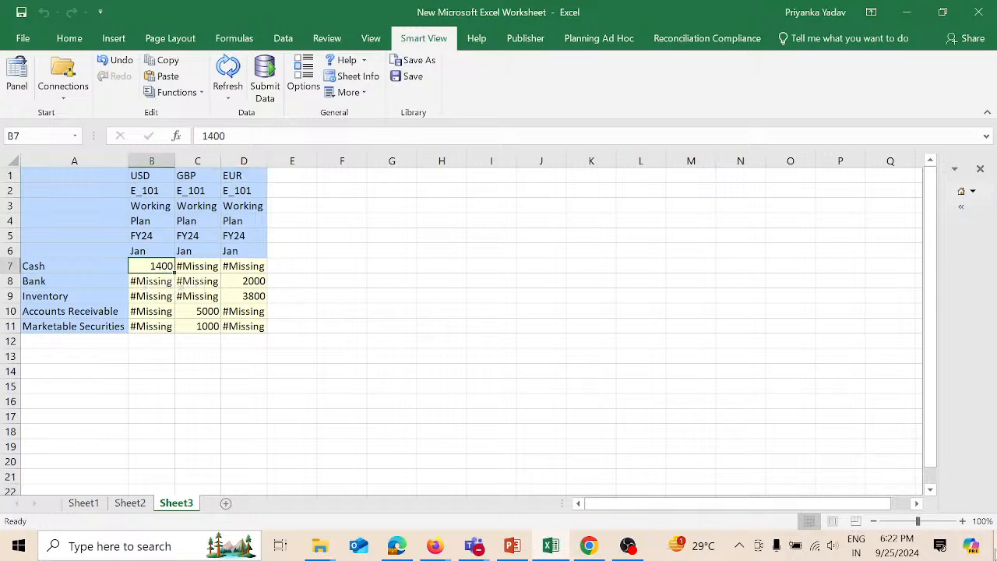
pyautogui.click(995, 545)
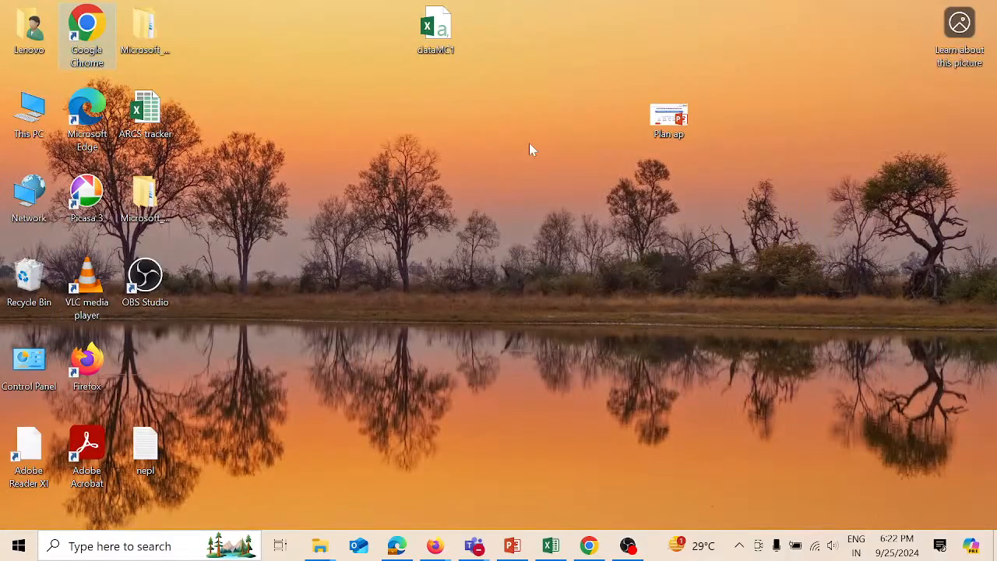
# - Open dataMC1 from the desktop and place its window beside the Smart View grid
pyautogui.click(442, 42)
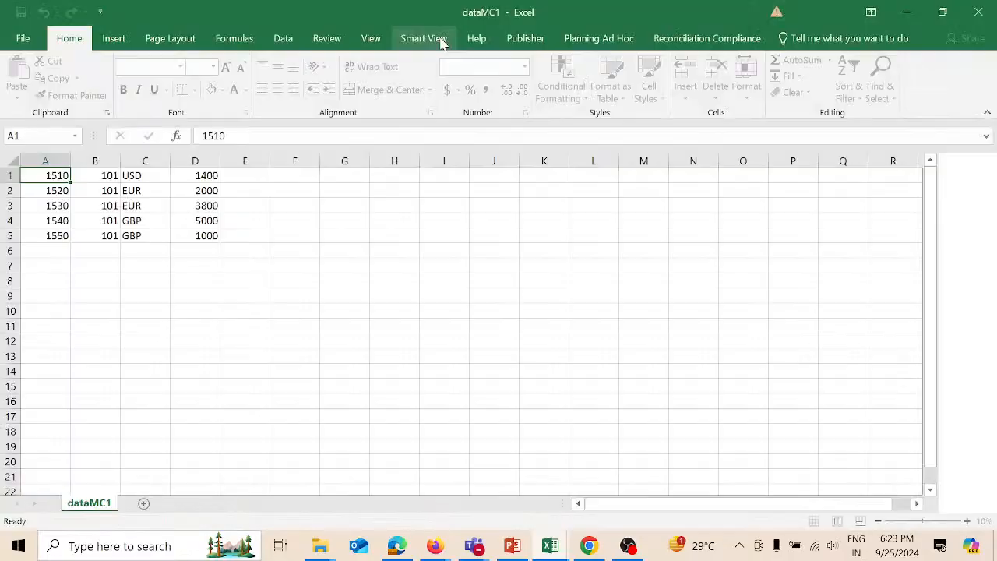
pyautogui.click(942, 13)
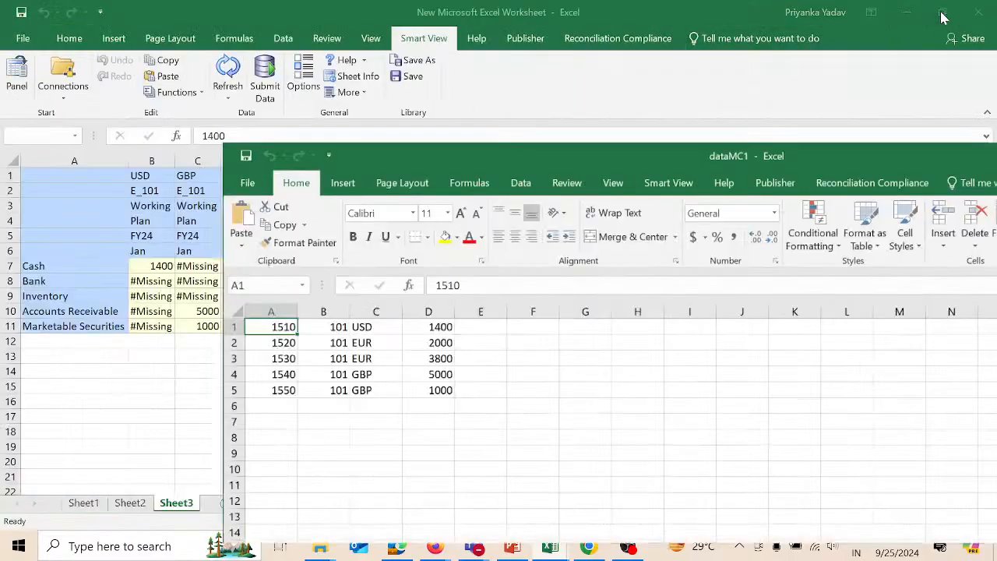
pyautogui.moveTo(736, 184); pyautogui.dragTo(811, 145)
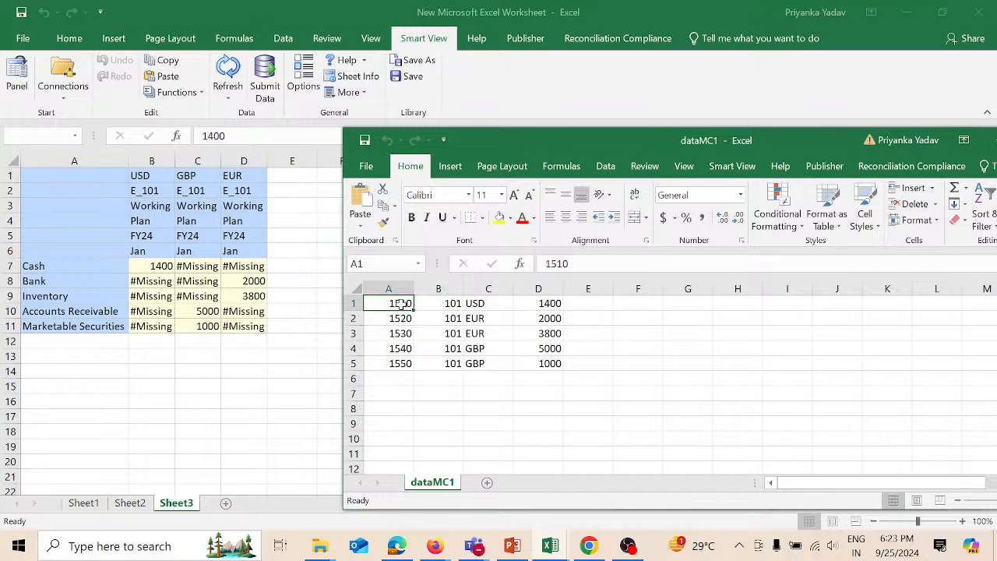
# - Compare dataMC1's account, entity, USD and EUR rows against the grid's GBP column
pyautogui.moveTo(399, 305); pyautogui.dragTo(406, 361)
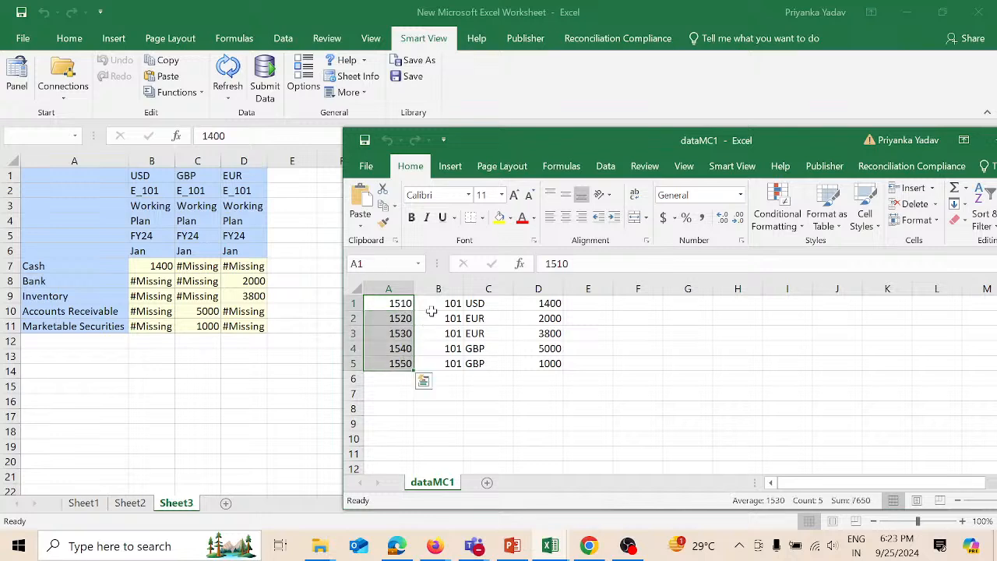
pyautogui.moveTo(448, 304); pyautogui.dragTo(454, 362)
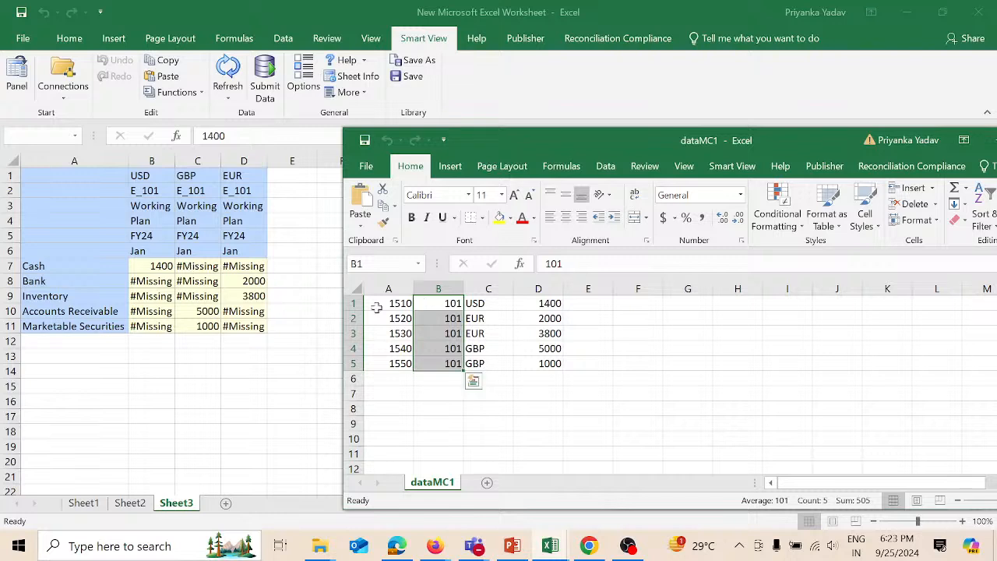
pyautogui.click(353, 303)
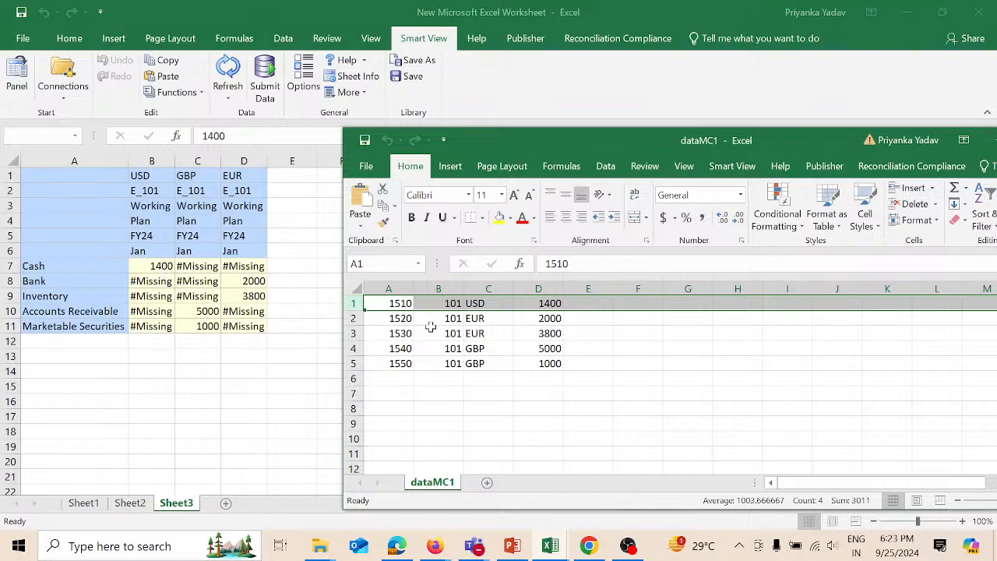
pyautogui.moveTo(366, 318); pyautogui.dragTo(365, 331)
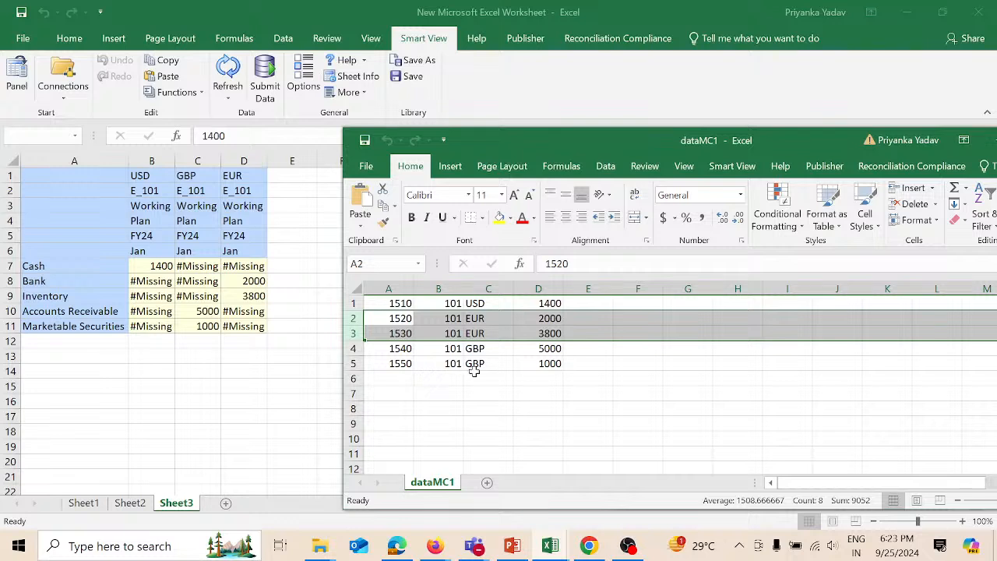
pyautogui.click(211, 161)
pyautogui.click(208, 158)
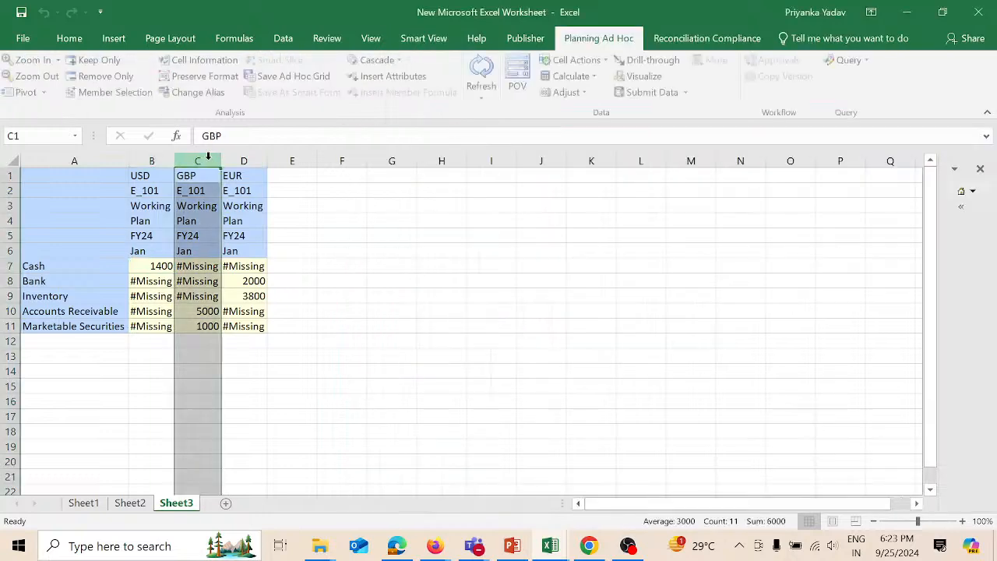
# - Review the loaded USD, GBP and EUR columns, including EUR values 2000 and 3800, then switch to Teams
pyautogui.click(488, 284)
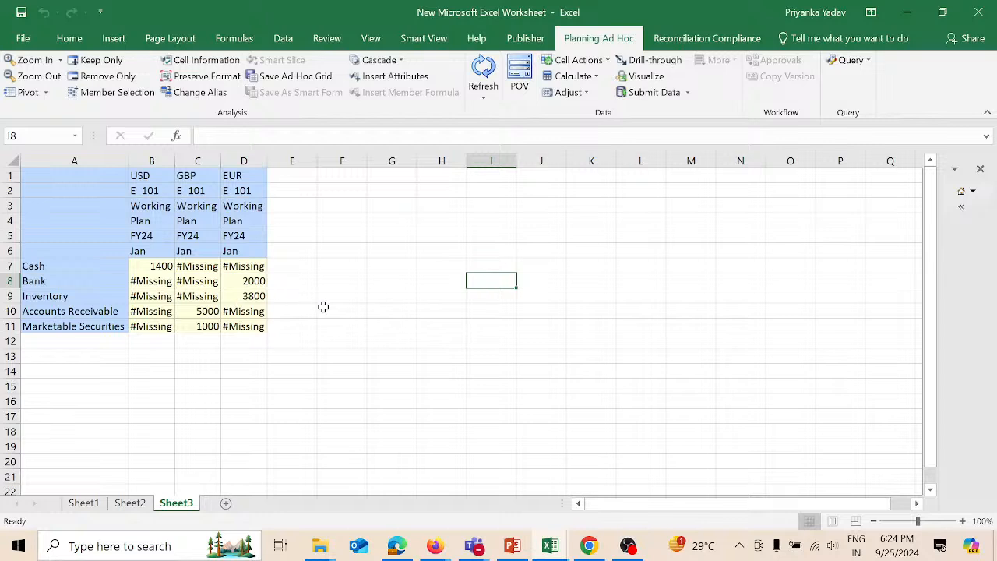
pyautogui.moveTo(257, 281); pyautogui.dragTo(258, 296)
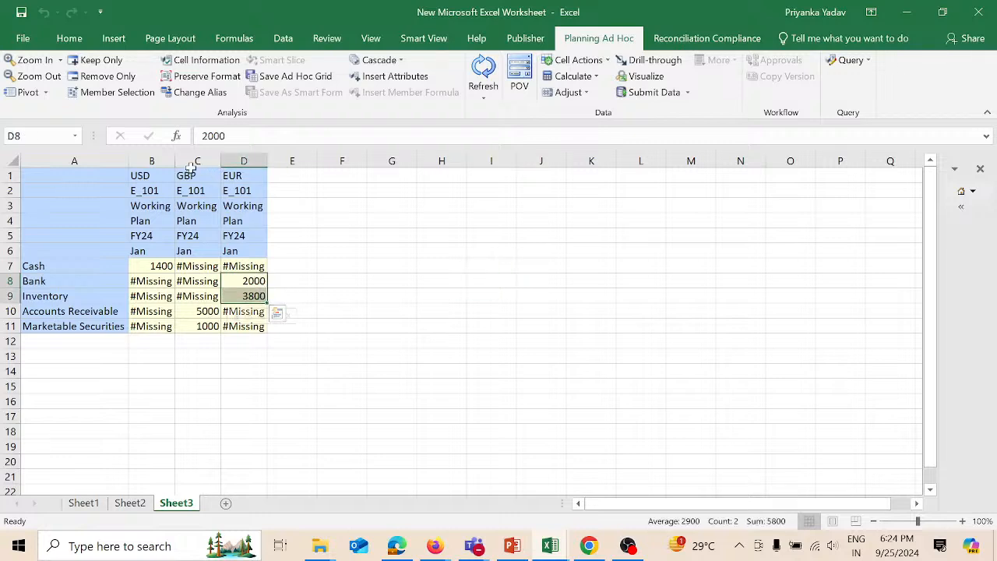
pyautogui.click(165, 160)
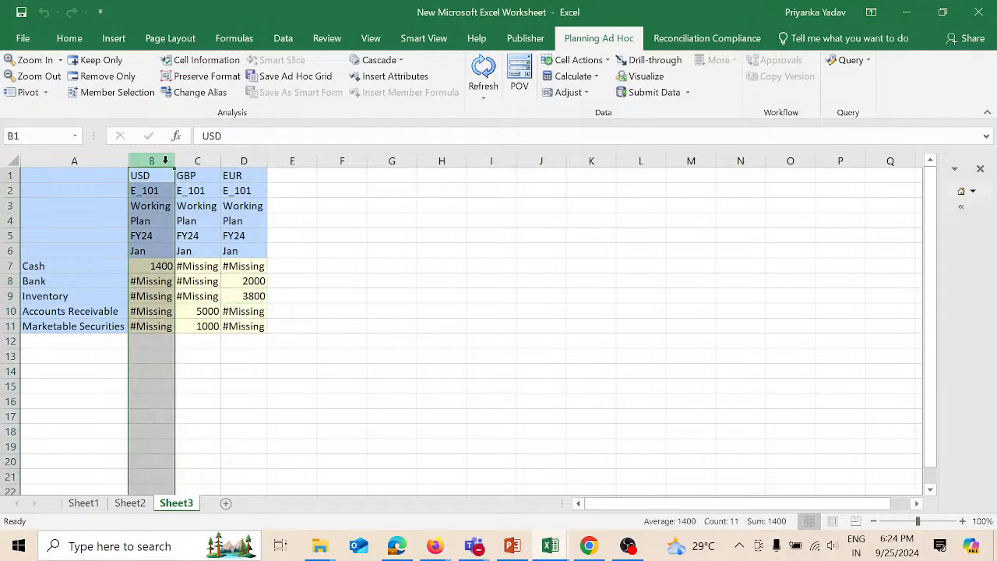
pyautogui.click(209, 160)
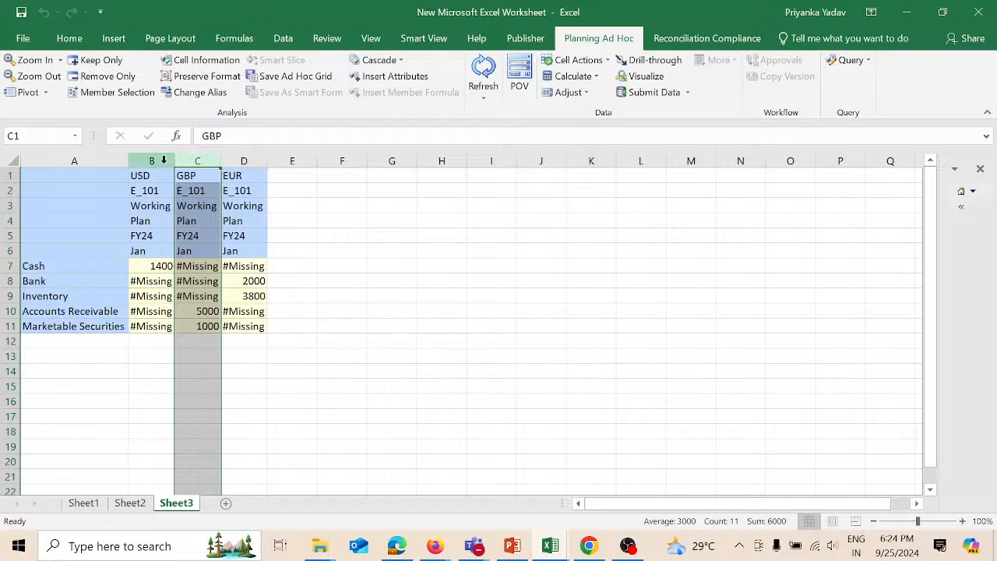
pyautogui.click(164, 159)
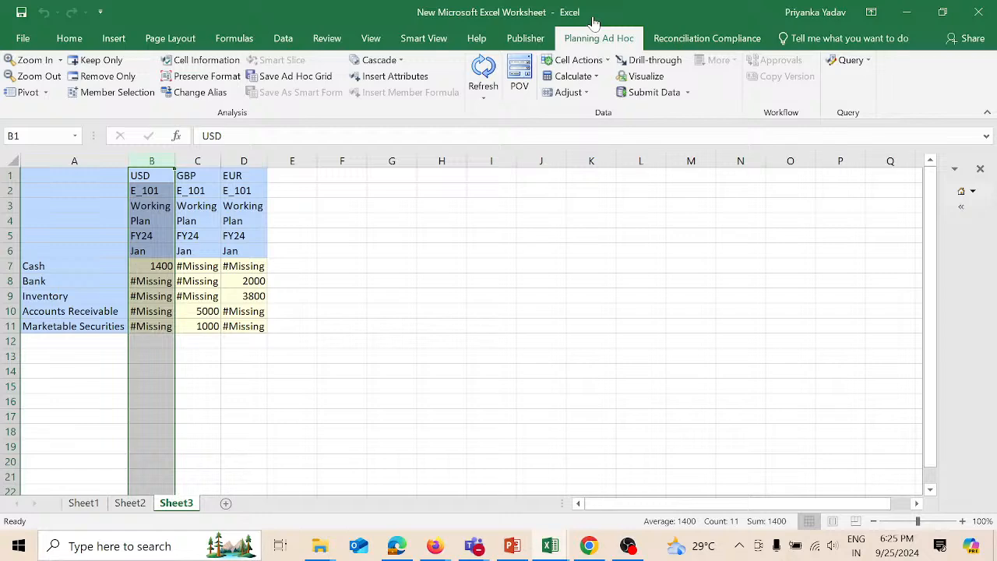
pyautogui.click(631, 549)
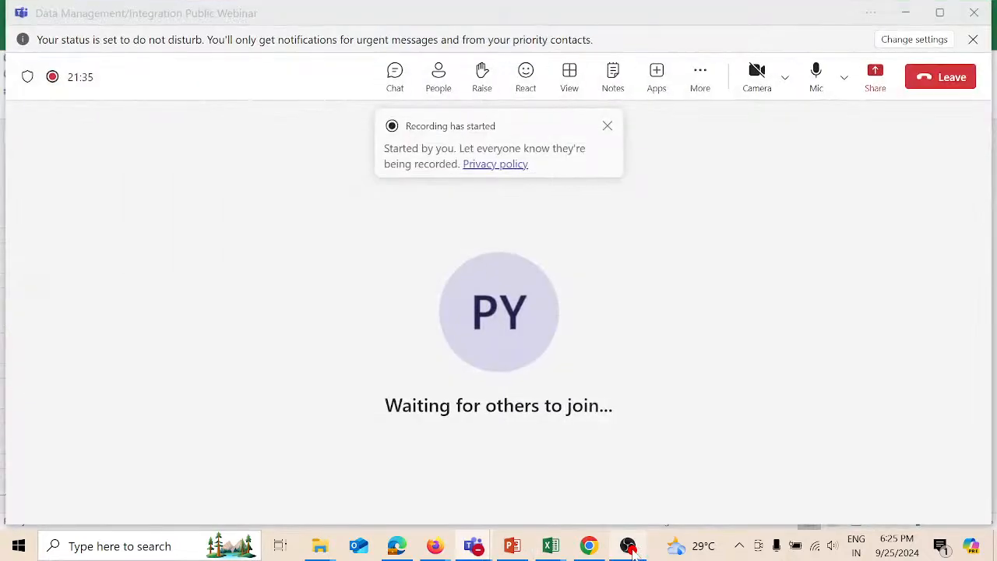